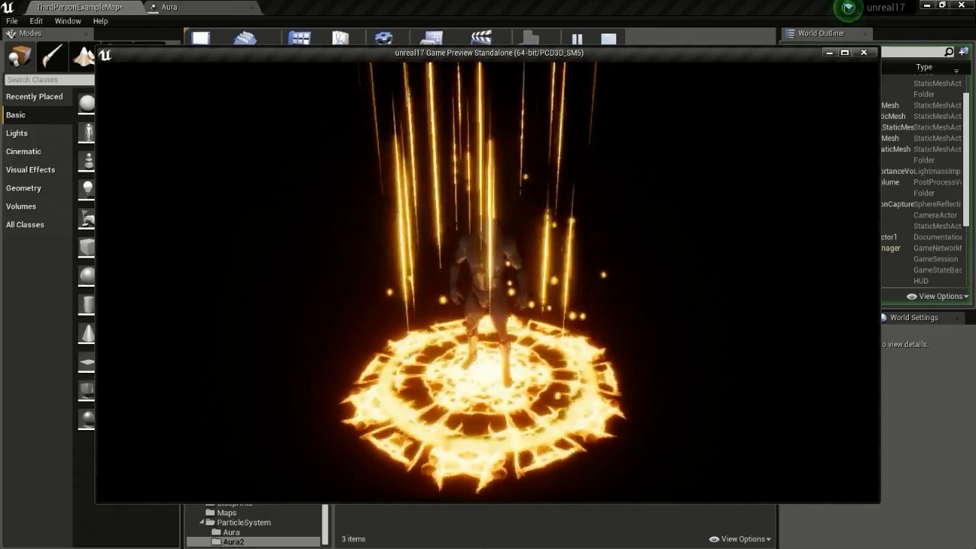
Exit the fire-ring standalone game preview with Esc to get back to the editor
{"action": "key", "text": "Escape"}
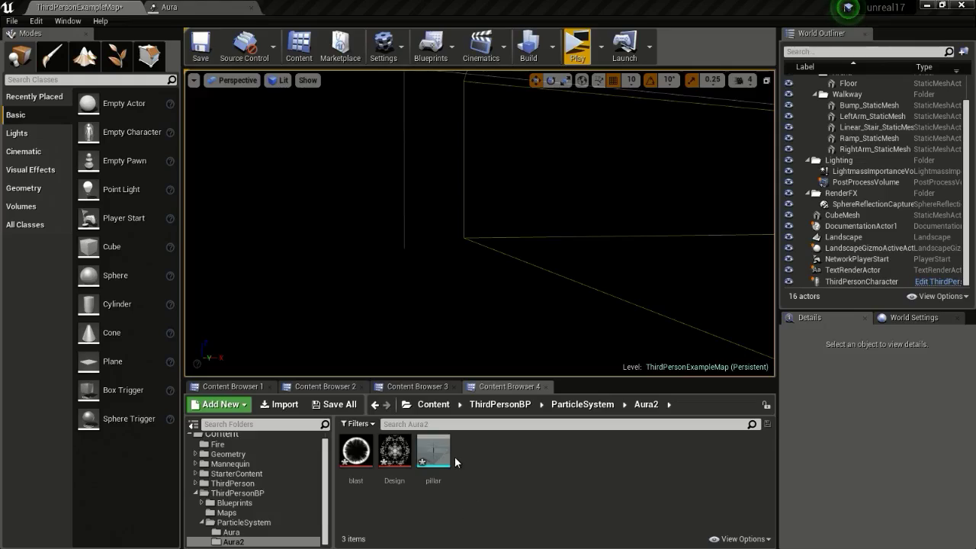
Create Design_Mat from the Design texture in Aura2 and open it in the material editor
{"action": "mouse_move", "coordinate": [440, 451]}
{"action": "mouse_move", "coordinate": [386, 452]}
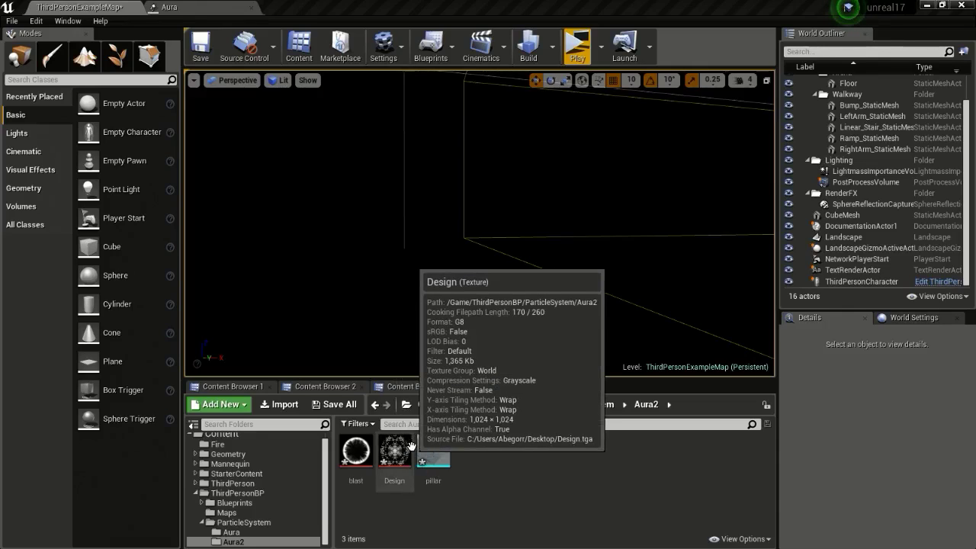
{"action": "right_click", "coordinate": [400, 450]}
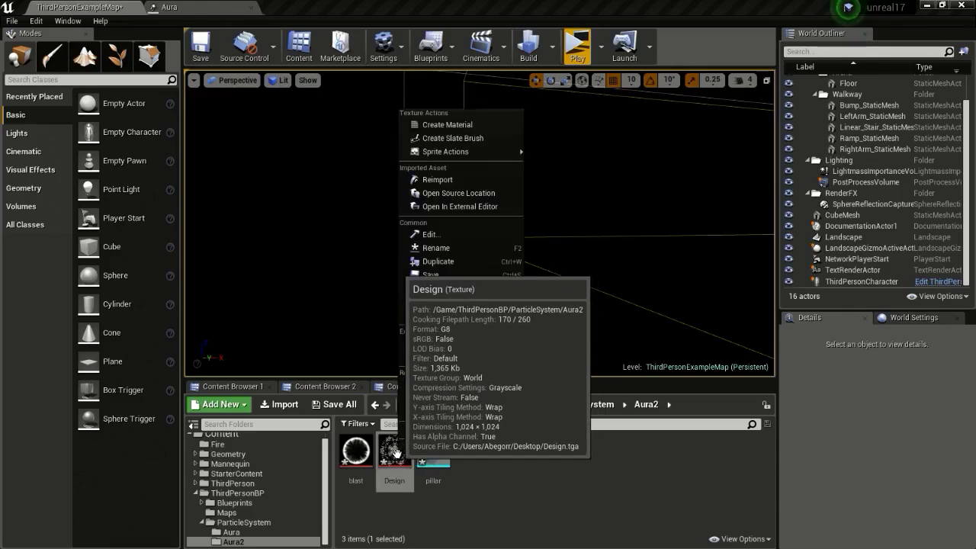
{"action": "left_click", "coordinate": [480, 125]}
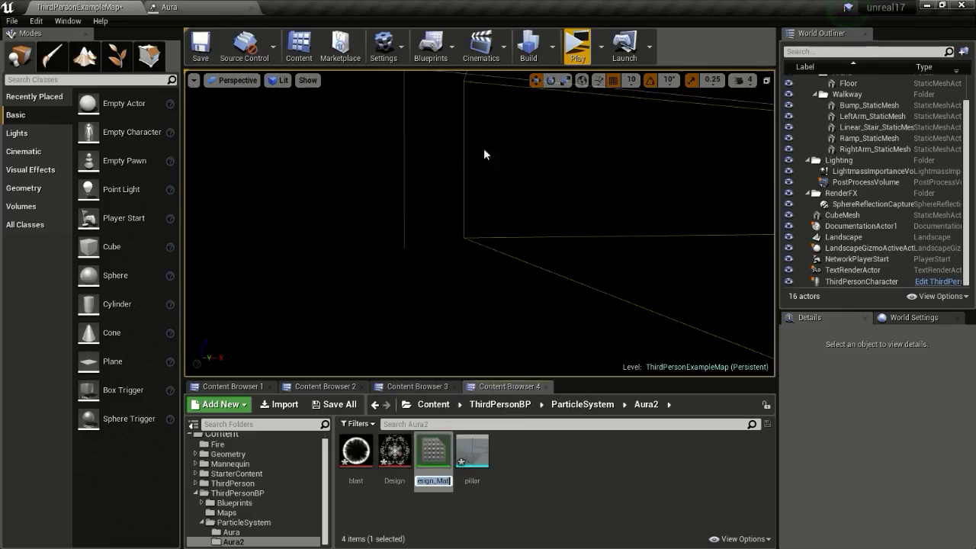
{"action": "left_click", "coordinate": [518, 534]}
{"action": "double_click", "coordinate": [441, 455]}
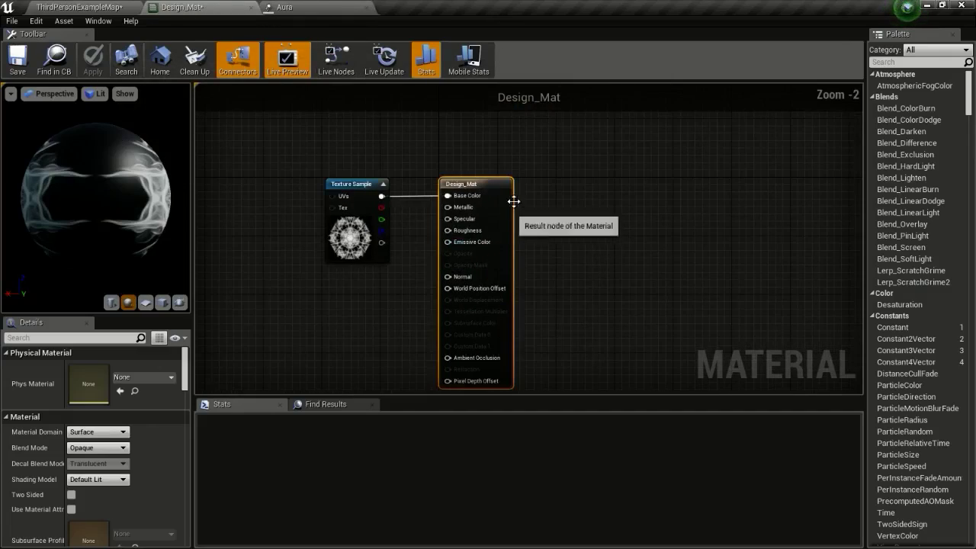
Connect the Design texture to Emissive Color and disconnect it from Base Color
{"action": "right_click_drag", "start_coordinate": [493, 174], "coordinate": [570, 117]}
{"action": "left_click_drag", "start_coordinate": [457, 141], "coordinate": [522, 185]}
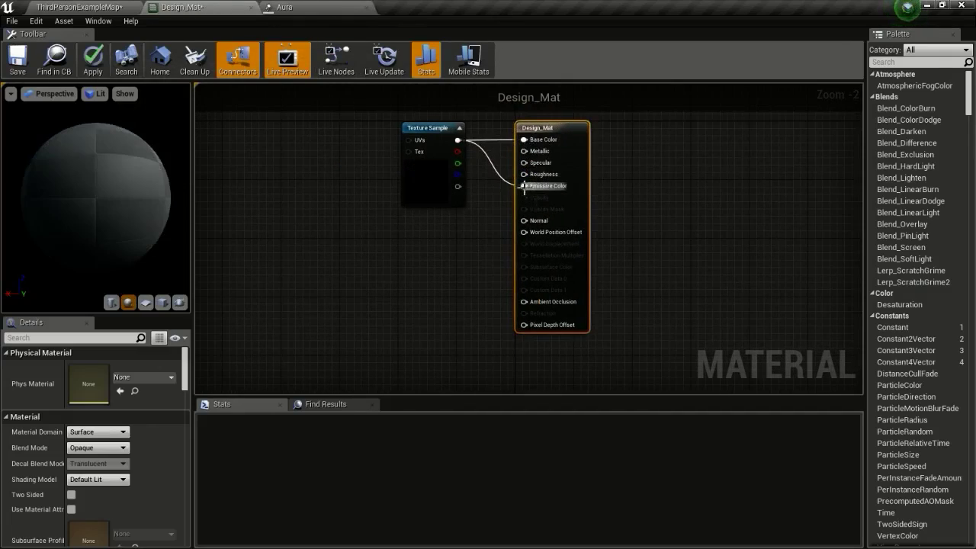
{"action": "left_click", "coordinate": [524, 141], "text": "alt"}
{"action": "left_click_drag", "start_coordinate": [446, 131], "coordinate": [391, 167]}
{"action": "left_click", "coordinate": [564, 137]}
{"action": "right_click_drag", "start_coordinate": [277, 299], "coordinate": [283, 268]}
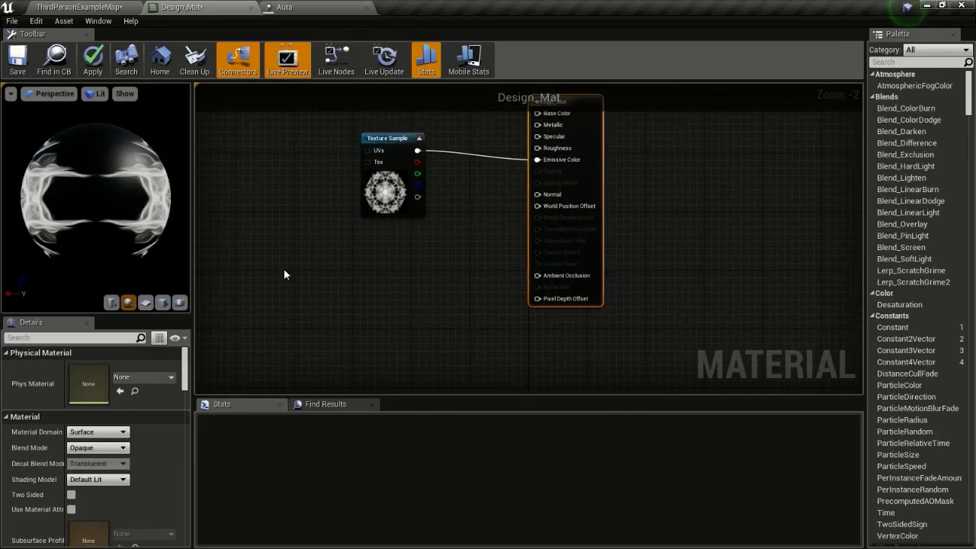
Set Design_Mat's Blend Mode to Translucent and Shading Model to Unlit
{"action": "left_click", "coordinate": [123, 448]}
{"action": "left_click", "coordinate": [104, 473]}
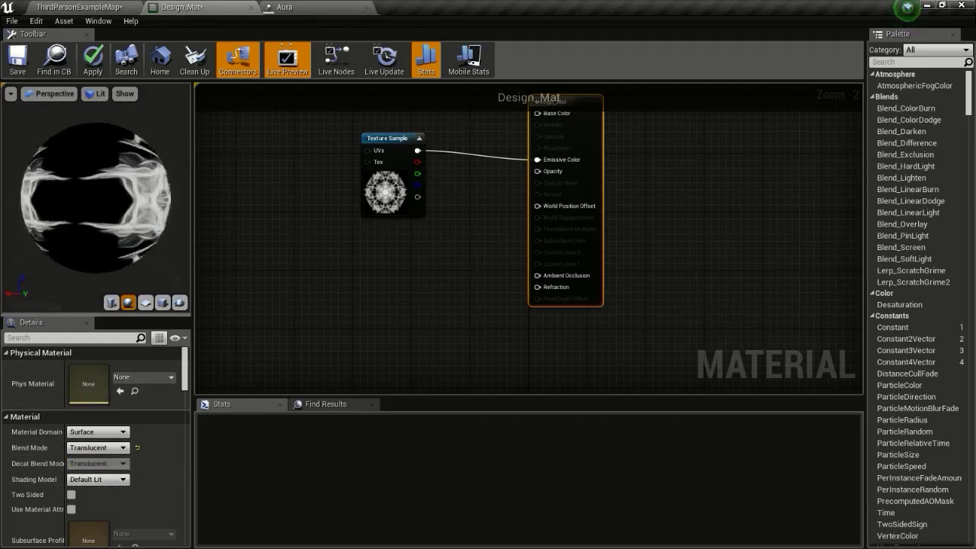
{"action": "left_click_drag", "start_coordinate": [188, 239], "coordinate": [114, 241]}
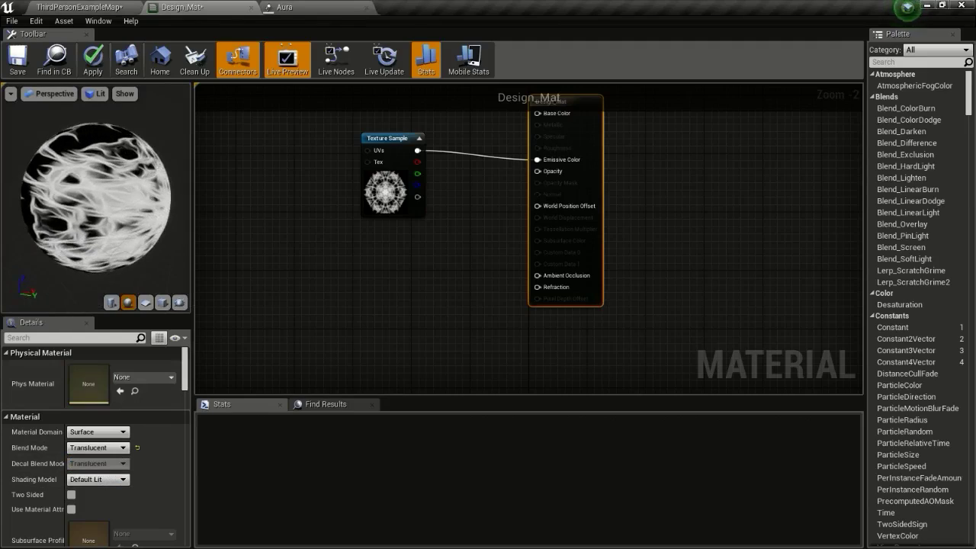
{"action": "left_click_drag", "start_coordinate": [189, 239], "coordinate": [149, 239]}
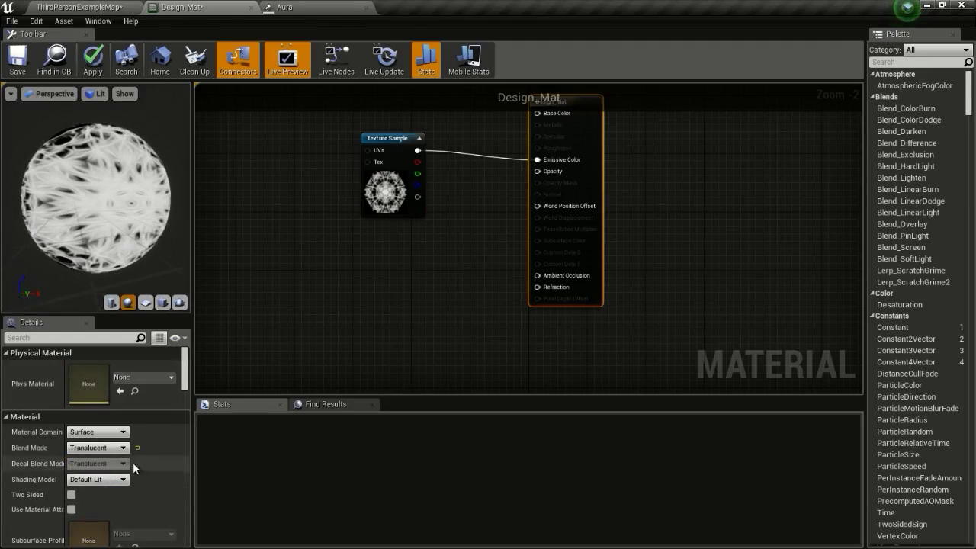
{"action": "left_click", "coordinate": [105, 480]}
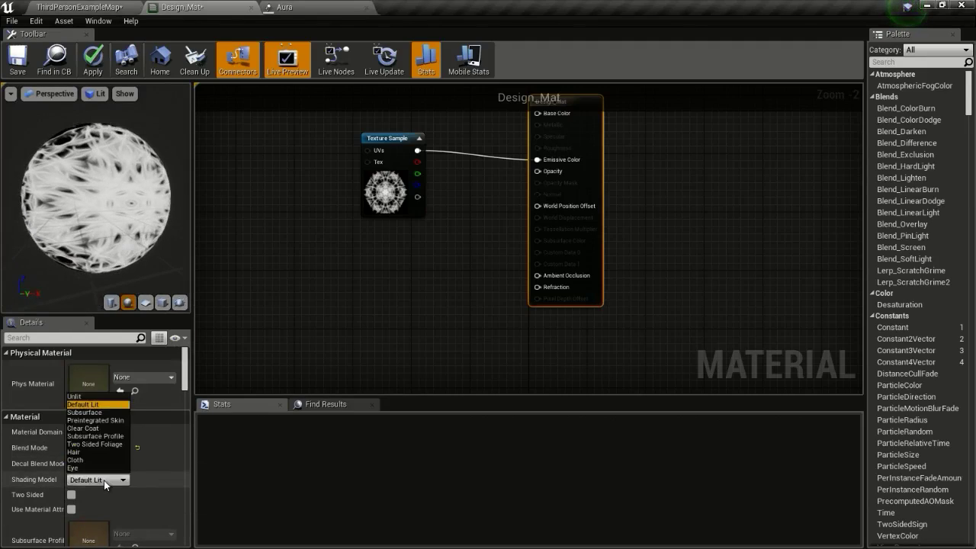
{"action": "left_click", "coordinate": [87, 399]}
Add two Multiply nodes fed by the texture, and preview the material on a cube
{"action": "left_click_drag", "start_coordinate": [395, 139], "coordinate": [329, 154]}
{"action": "left_click", "coordinate": [403, 136]}
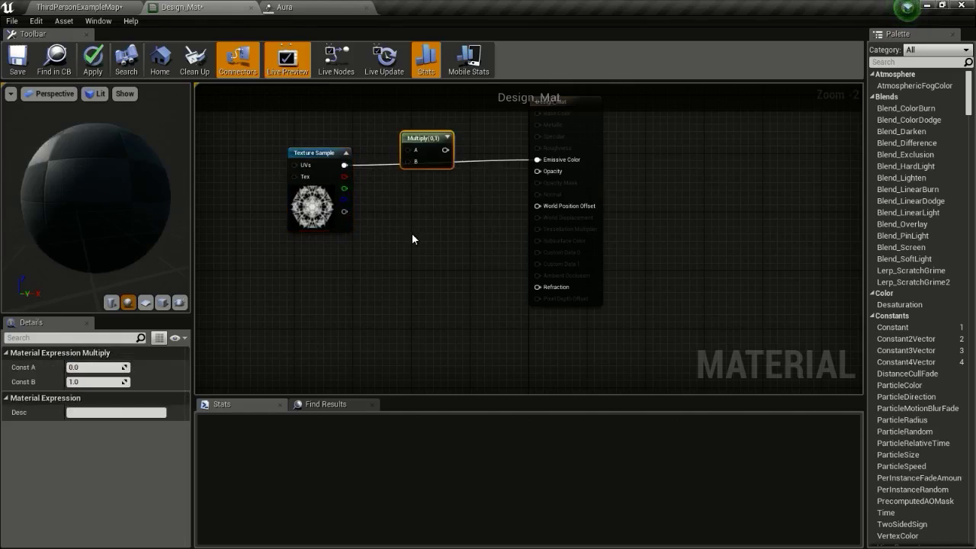
{"action": "left_click", "coordinate": [412, 238]}
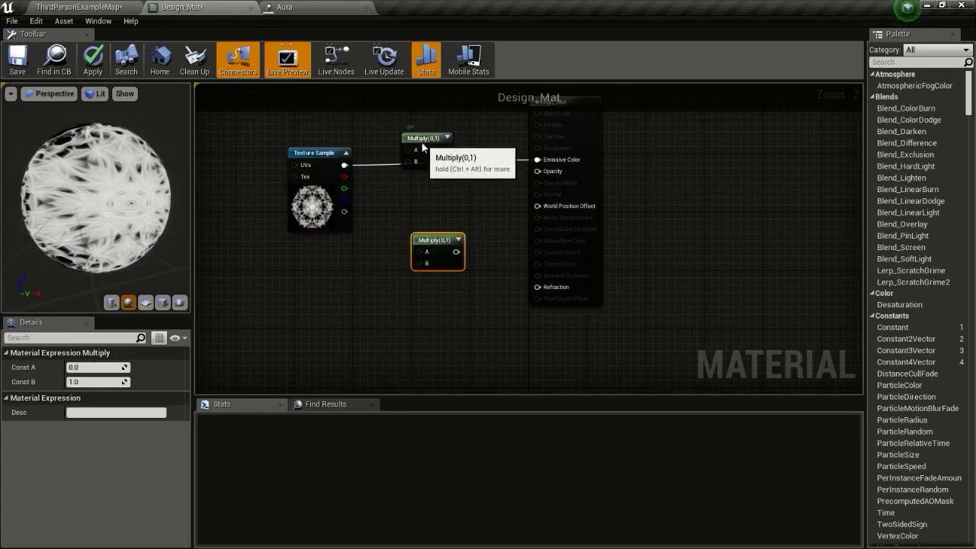
{"action": "left_click_drag", "start_coordinate": [423, 140], "coordinate": [426, 161]}
{"action": "left_click_drag", "start_coordinate": [343, 164], "coordinate": [537, 160]}
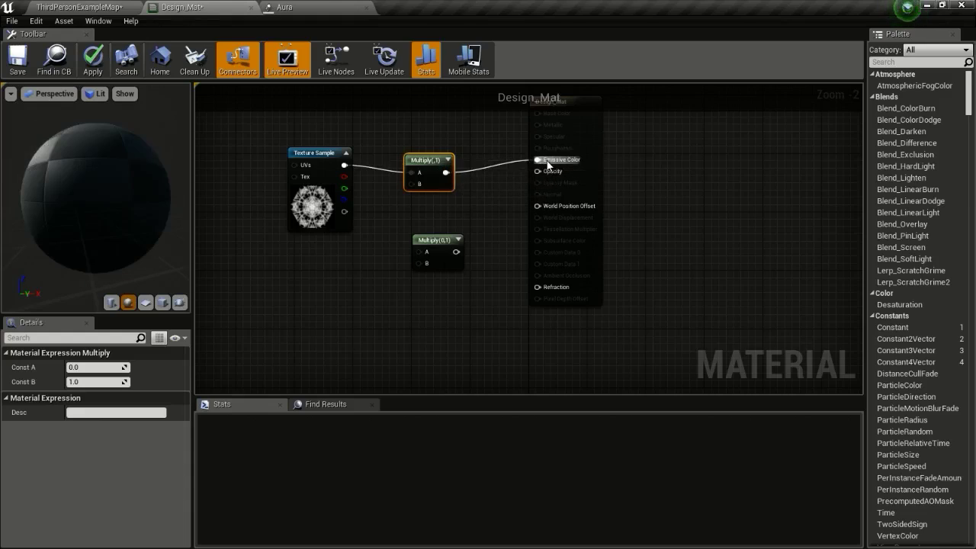
{"action": "left_click_drag", "start_coordinate": [344, 165], "coordinate": [537, 171]}
{"action": "left_click_drag", "start_coordinate": [311, 163], "coordinate": [280, 163]}
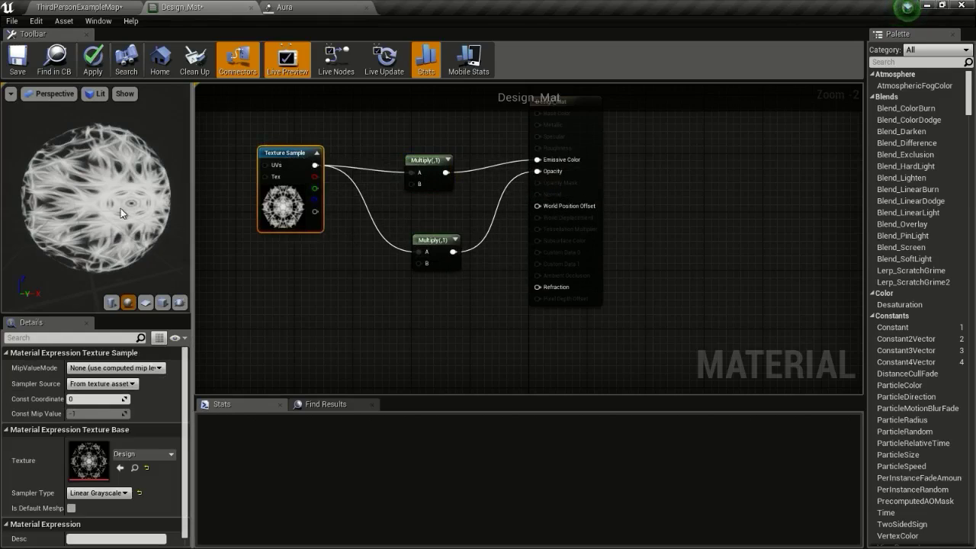
{"action": "left_click", "coordinate": [162, 302]}
{"action": "left_click_drag", "start_coordinate": [166, 266], "coordinate": [175, 258]}
{"action": "right_click_drag", "start_coordinate": [362, 311], "coordinate": [463, 311]}
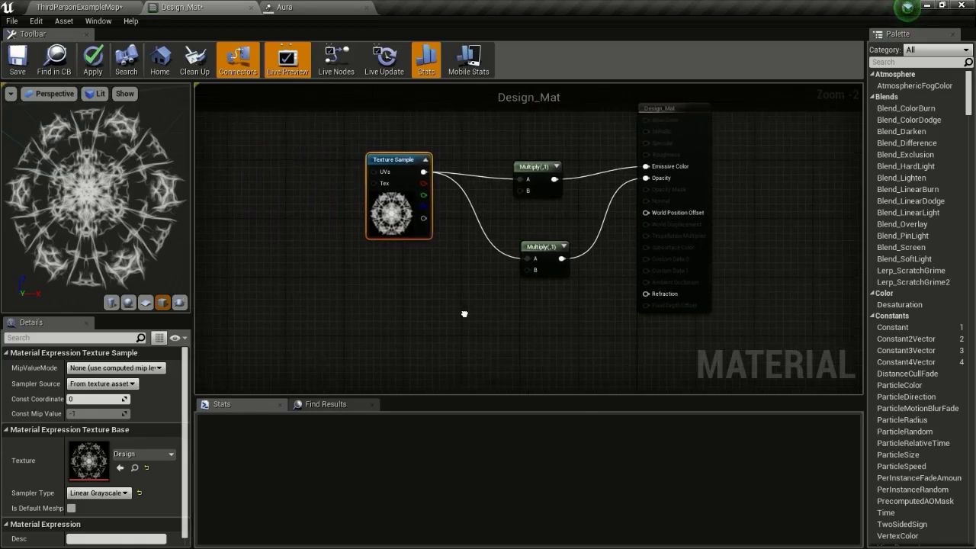
{"action": "left_click_drag", "start_coordinate": [405, 158], "coordinate": [359, 177]}
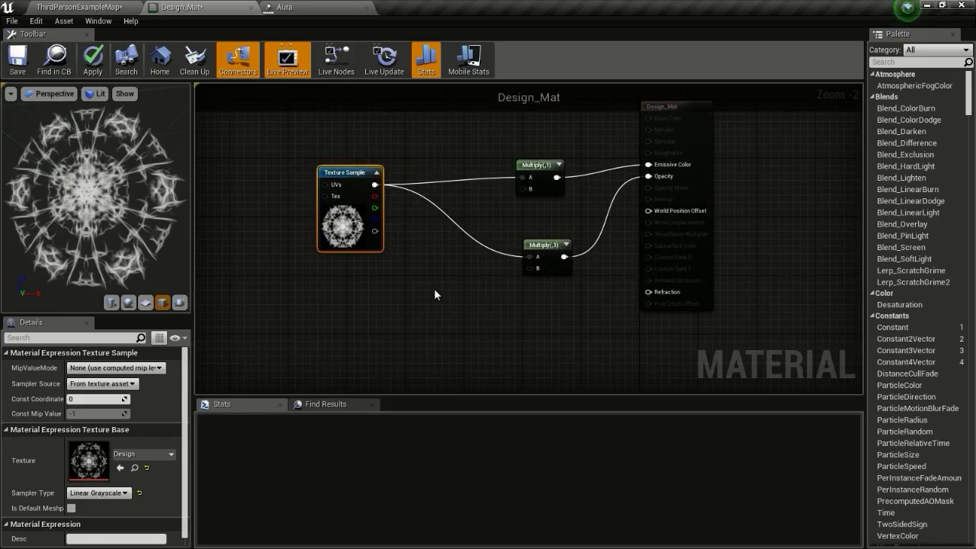
Add a Particle Color node and wire it into both Multiply nodes' B inputs
{"action": "right_click", "coordinate": [405, 285]}
{"action": "type", "text": "pa"}
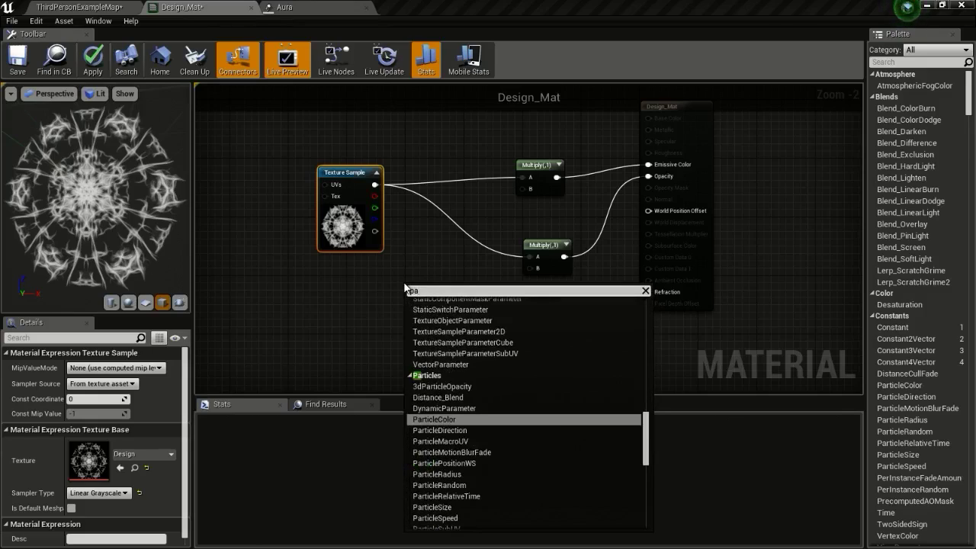
{"action": "type", "text": "rticle c"}
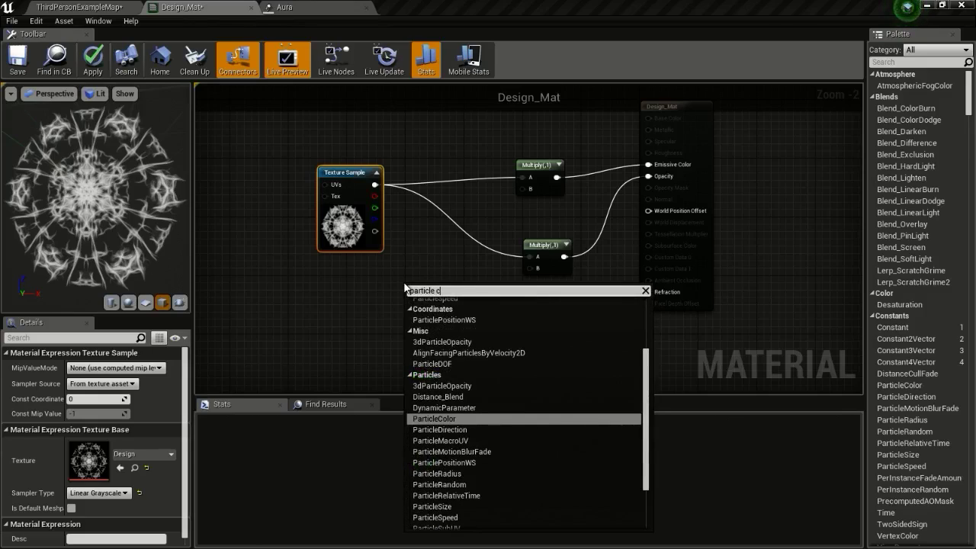
{"action": "type", "text": "ol"}
{"action": "key", "text": "Return"}
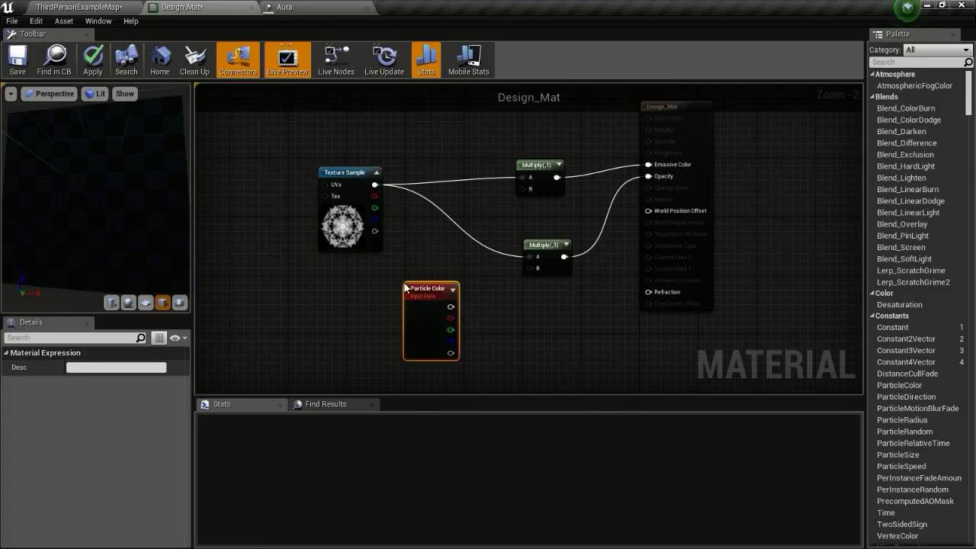
{"action": "left_click_drag", "start_coordinate": [405, 288], "coordinate": [543, 191]}
{"action": "left_click_drag", "start_coordinate": [401, 353], "coordinate": [532, 271]}
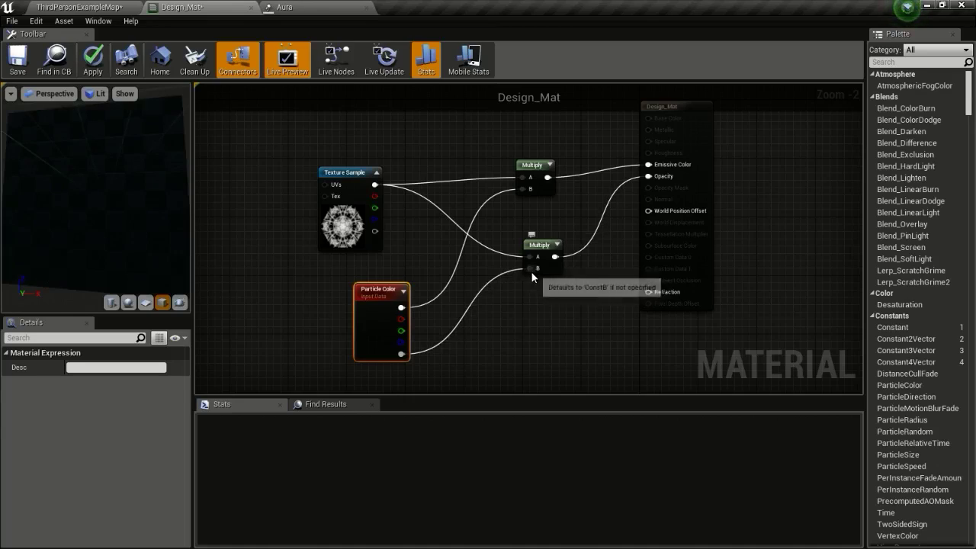
Apply and save Design_Mat, then return to the level editor
{"action": "left_click", "coordinate": [93, 61]}
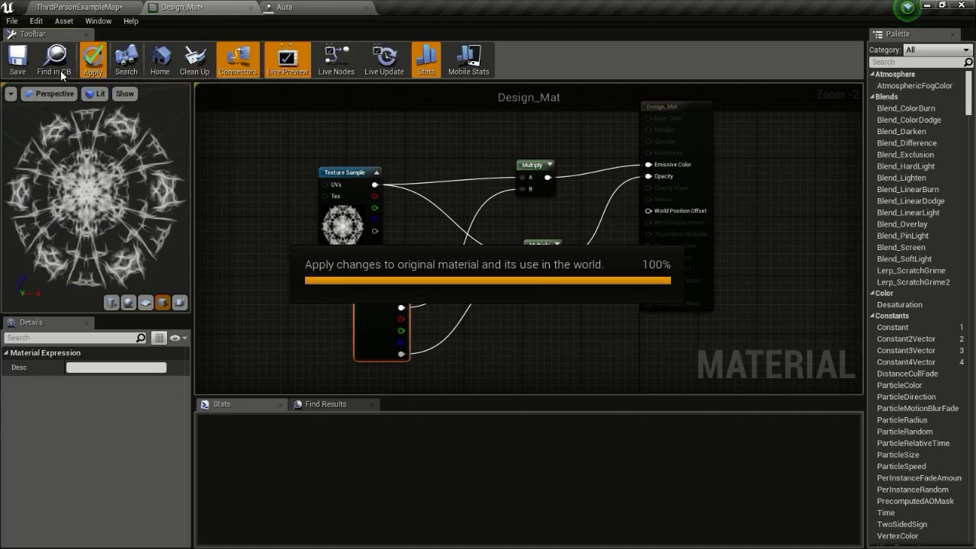
{"action": "left_click", "coordinate": [19, 65]}
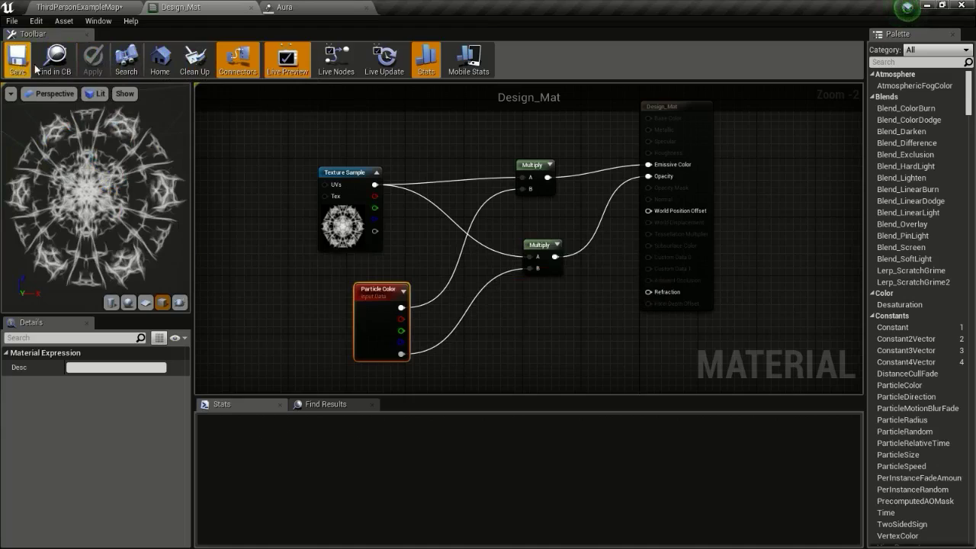
{"action": "left_click", "coordinate": [102, 7]}
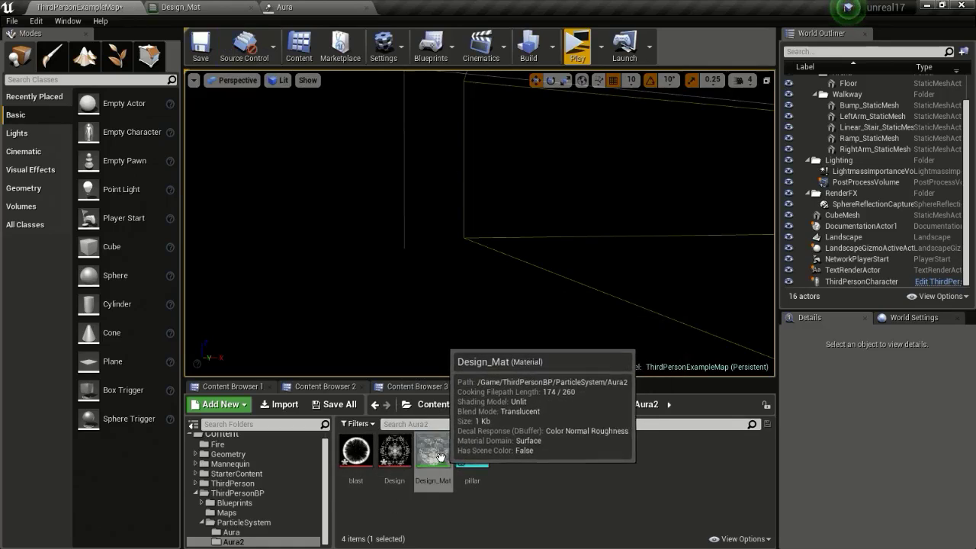
Duplicate Design_Mat as Blast_Mat and open it for editing
{"action": "right_click", "coordinate": [440, 456]}
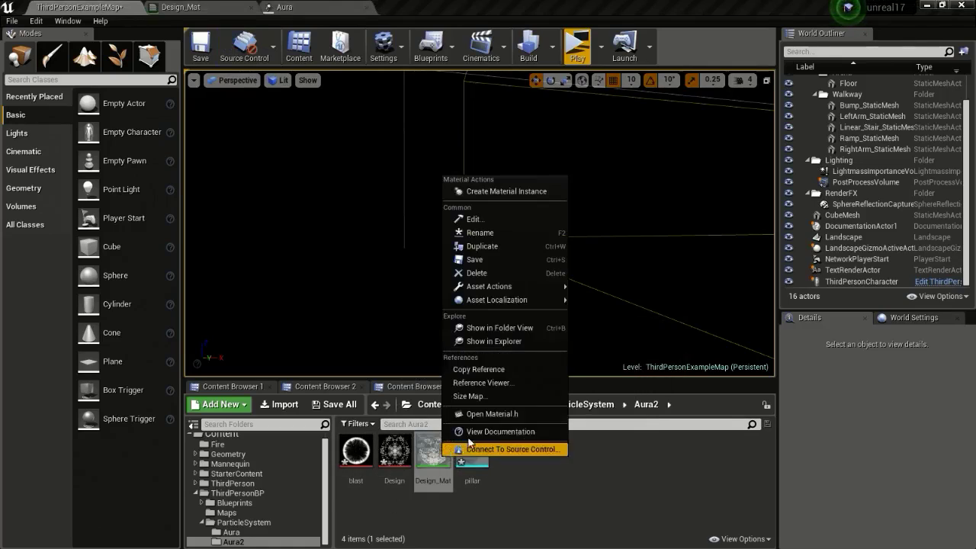
{"action": "left_click", "coordinate": [476, 246]}
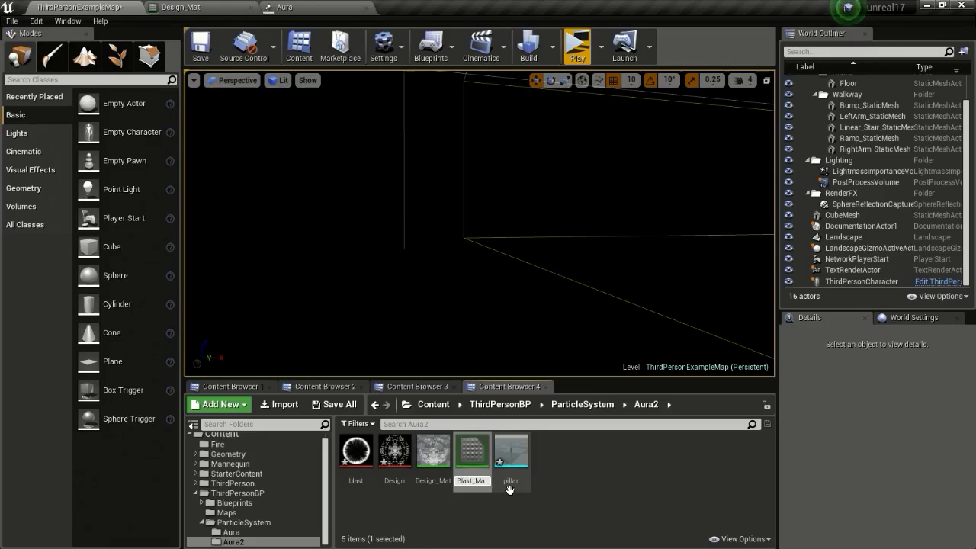
{"action": "key", "text": "Return"}
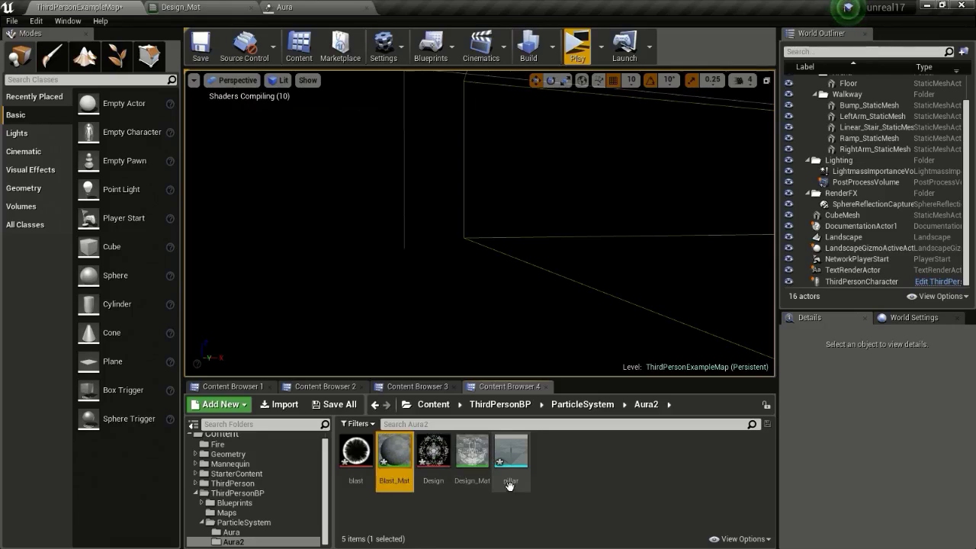
{"action": "double_click", "coordinate": [398, 453]}
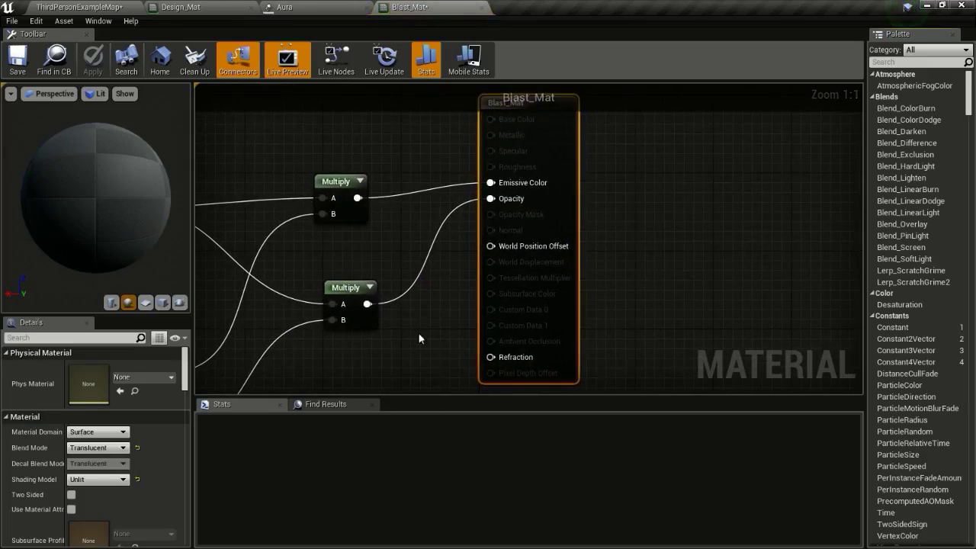
Select Blast_Mat's Texture Sample node and pick the blast texture in the Aura2 folder
{"action": "left_click", "coordinate": [376, 193]}
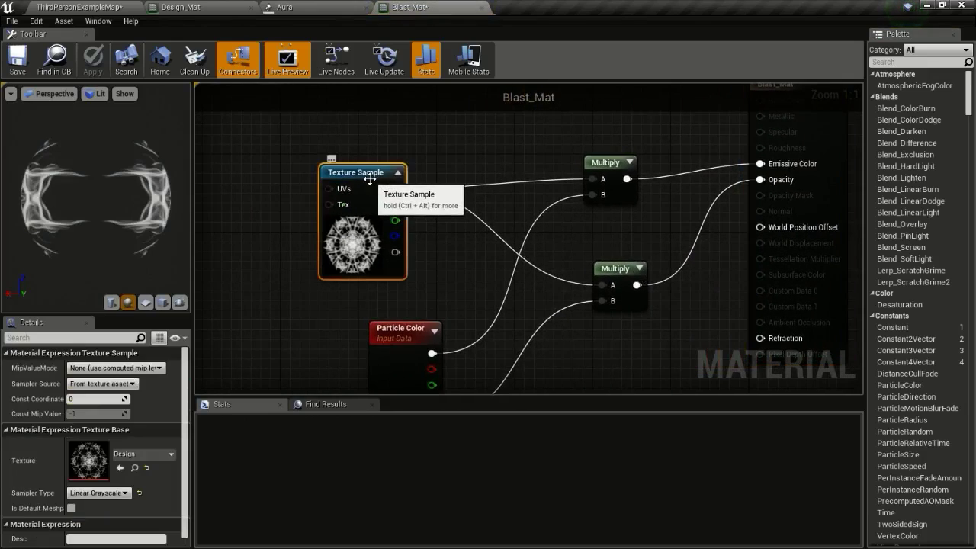
{"action": "left_click", "coordinate": [111, 7]}
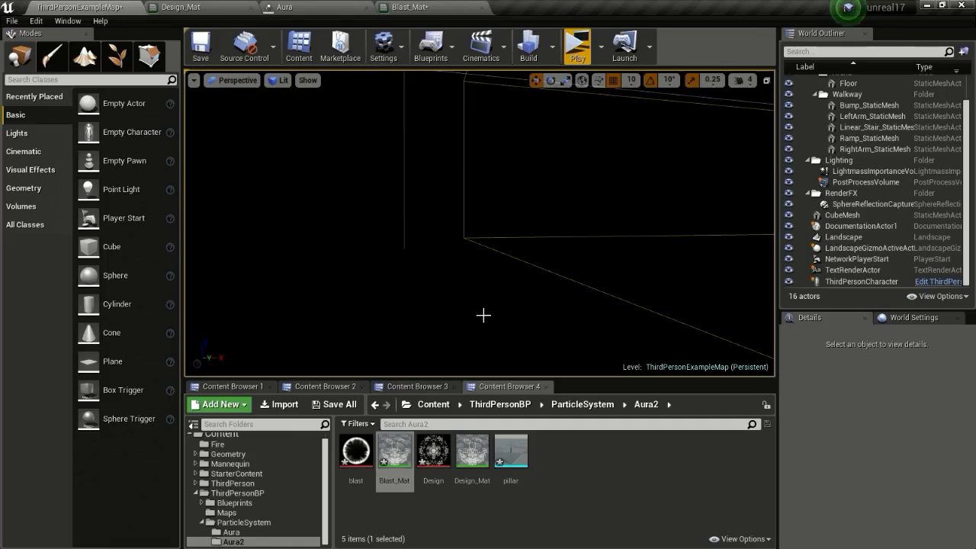
{"action": "left_click", "coordinate": [351, 461]}
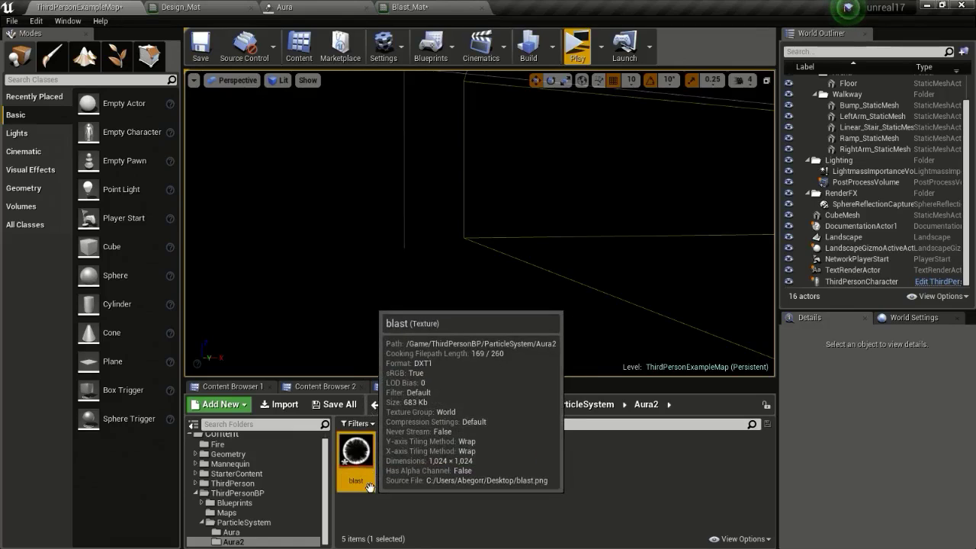
{"action": "left_click", "coordinate": [441, 8]}
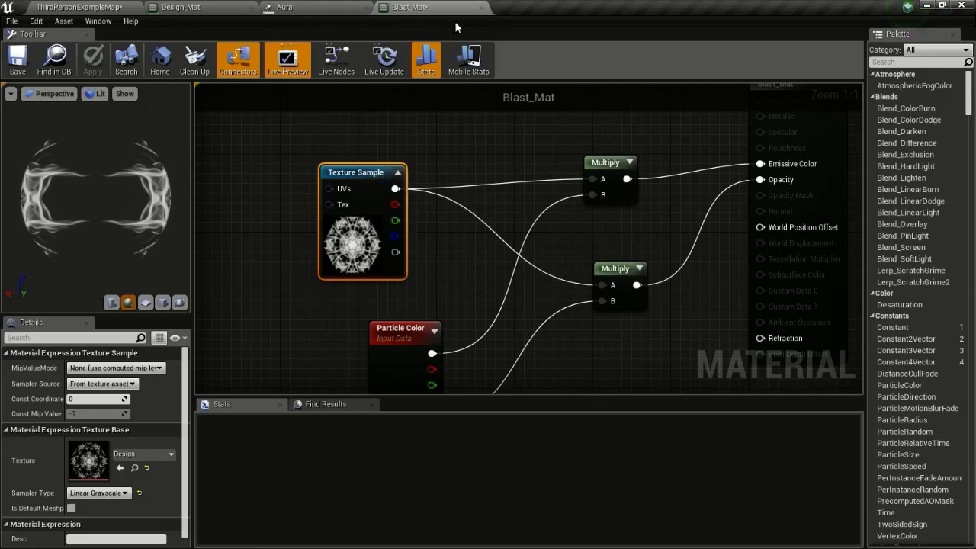
Make Blast_Mat's Texture Sample use the blast texture
{"action": "right_click", "coordinate": [373, 173]}
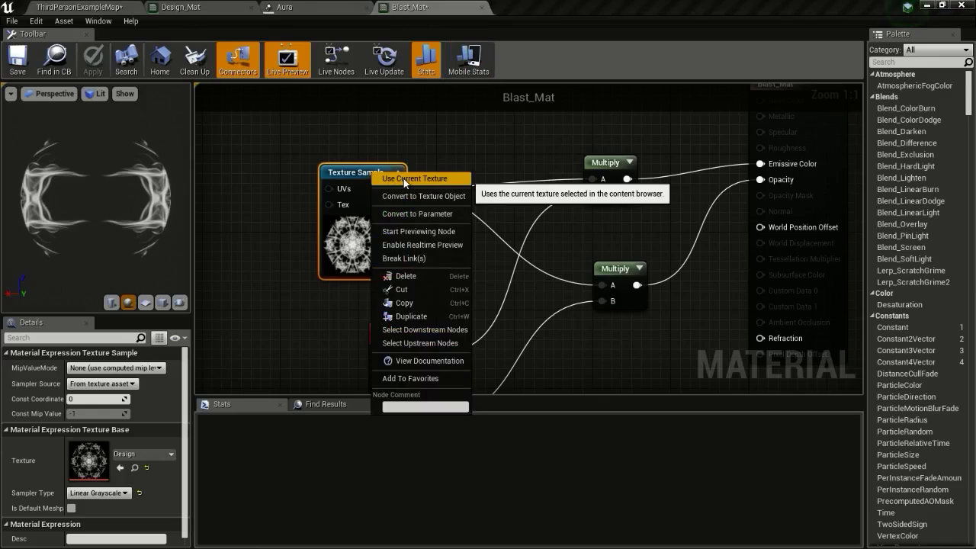
{"action": "left_click", "coordinate": [403, 179]}
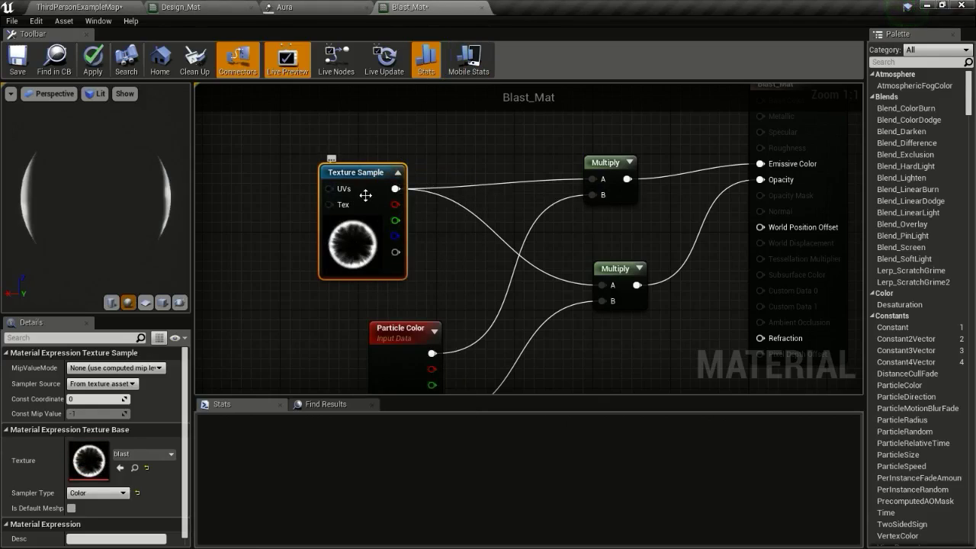
{"action": "right_click_drag", "start_coordinate": [365, 195], "coordinate": [529, 190]}
{"action": "left_click_drag", "start_coordinate": [529, 190], "coordinate": [386, 155]}
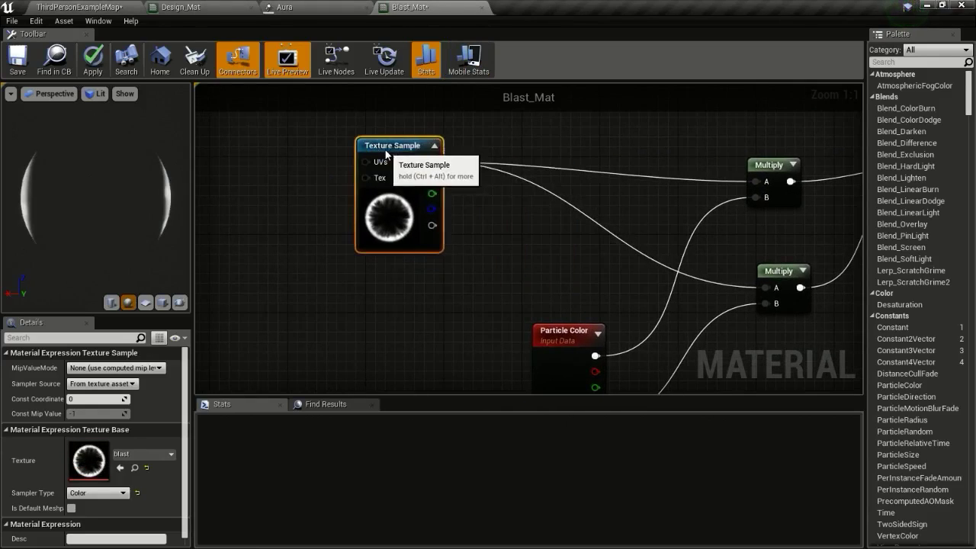
{"action": "right_click_drag", "start_coordinate": [527, 232], "coordinate": [455, 212]}
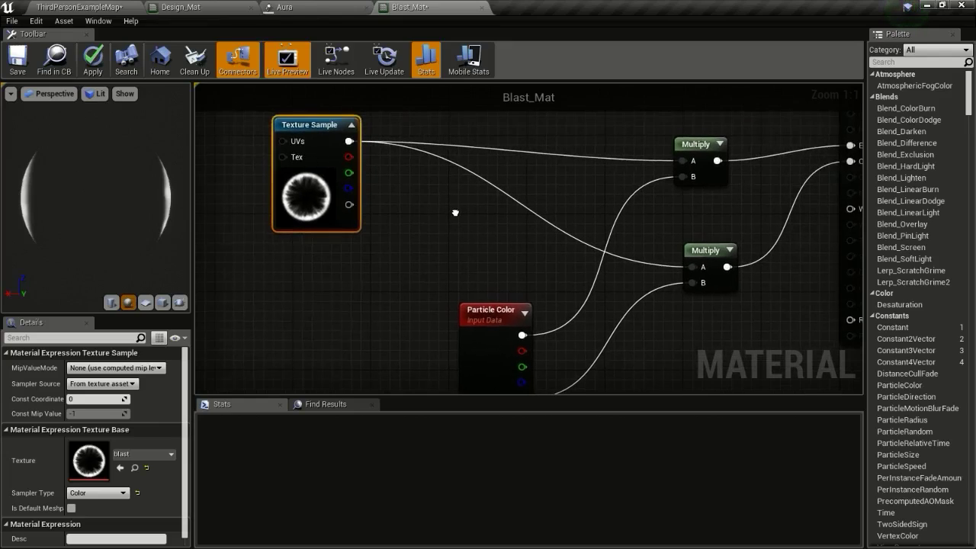
Add a new Multiply node and a copy of the blast Texture Sample below the original
{"action": "left_click", "coordinate": [490, 142]}
{"action": "left_click_drag", "start_coordinate": [347, 144], "coordinate": [682, 161]}
{"action": "left_click_drag", "start_coordinate": [548, 149], "coordinate": [578, 138]}
{"action": "left_click", "coordinate": [336, 135]}
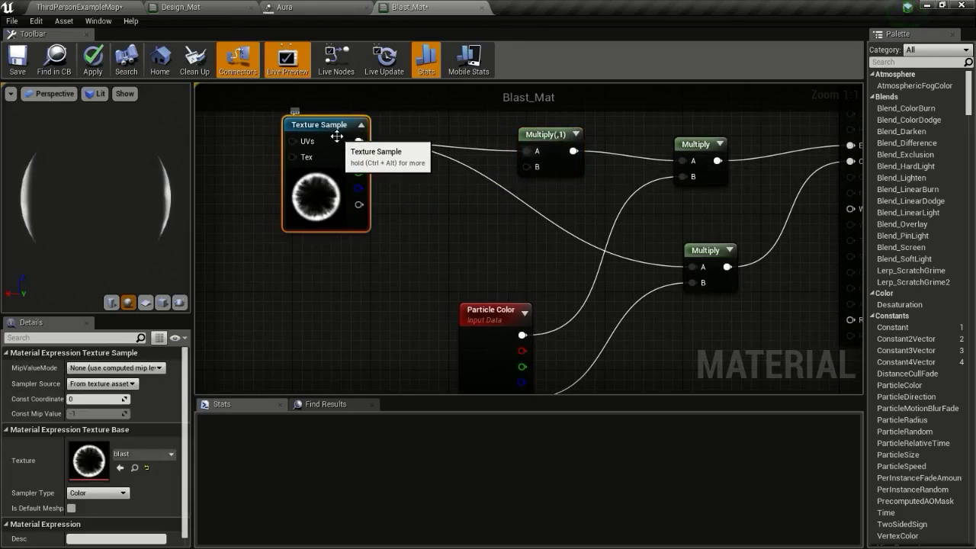
{"action": "key", "text": "ctrl+c"}
{"action": "key", "text": "ctrl+v"}
{"action": "left_click_drag", "start_coordinate": [393, 144], "coordinate": [295, 260]}
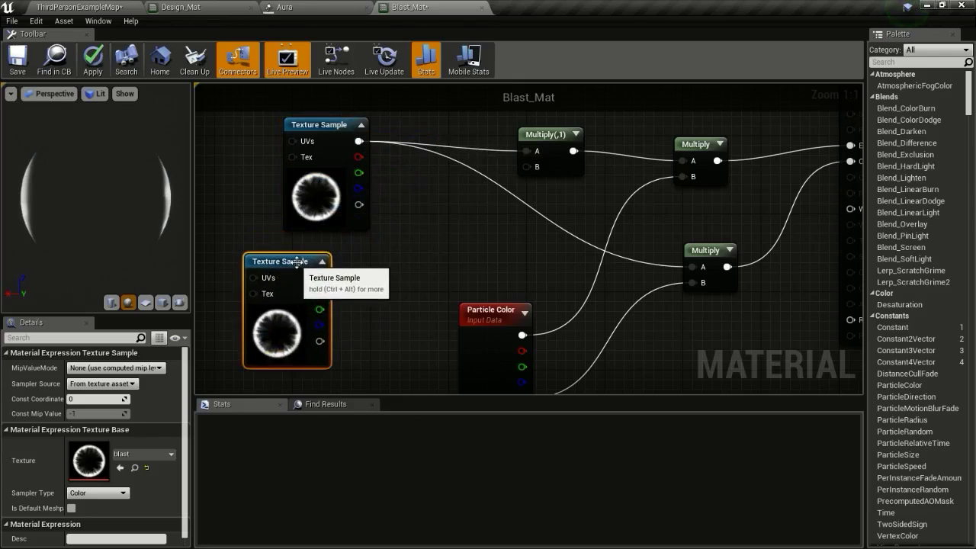
{"action": "right_click_drag", "start_coordinate": [285, 258], "coordinate": [383, 227]}
{"action": "left_click_drag", "start_coordinate": [384, 225], "coordinate": [452, 215]}
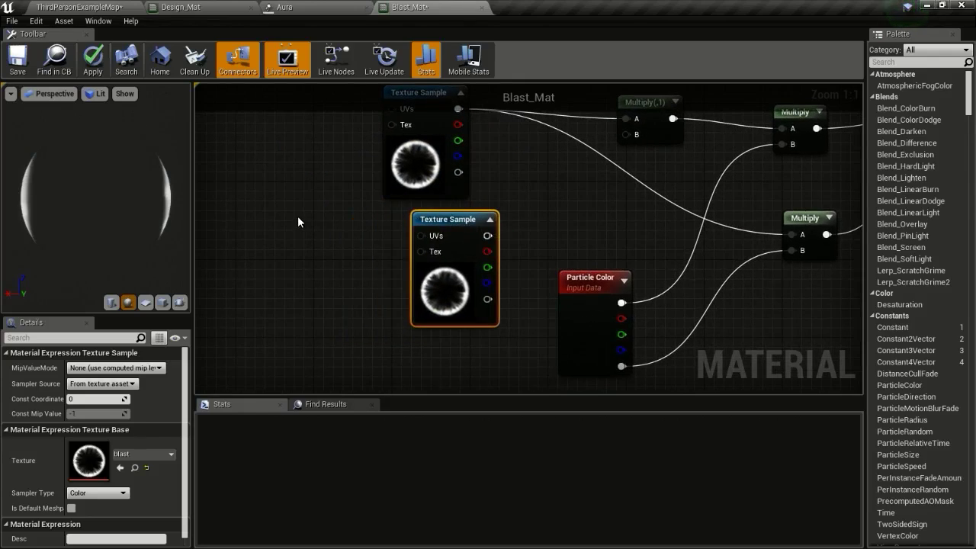
Drive the copied Texture Sample's UVs with a Rotator and wire its color into Multiply B
{"action": "right_click", "coordinate": [298, 222]}
{"action": "type", "text": "rotator"}
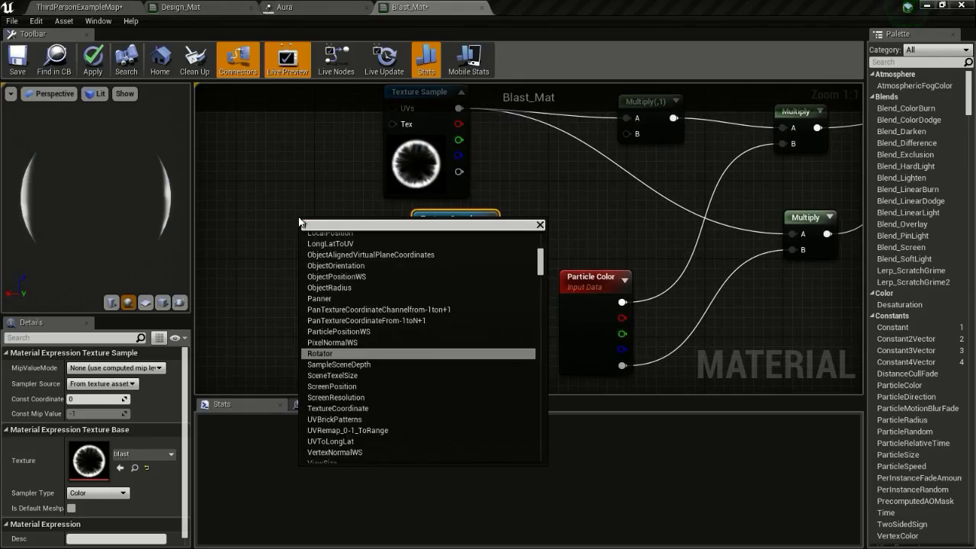
{"action": "left_click", "coordinate": [414, 241]}
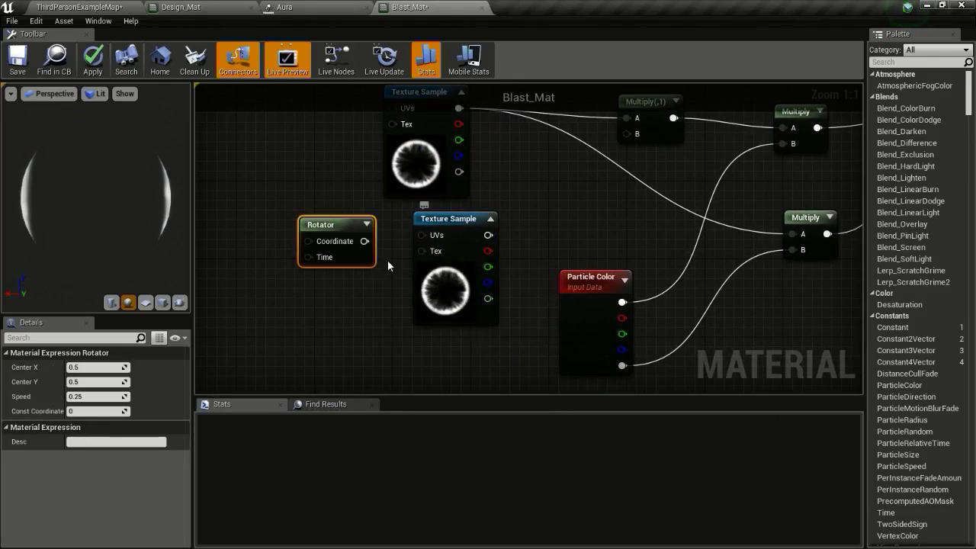
{"action": "left_click_drag", "start_coordinate": [364, 241], "coordinate": [426, 237]}
{"action": "left_click_drag", "start_coordinate": [487, 236], "coordinate": [631, 136]}
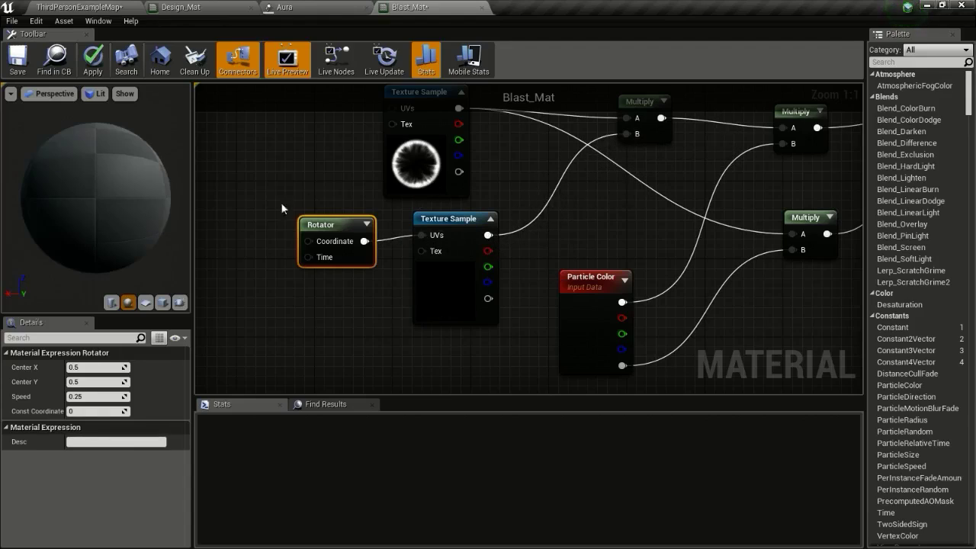
Preview Blast_Mat on a plane with live node previews and live updates on
{"action": "left_click", "coordinate": [163, 302]}
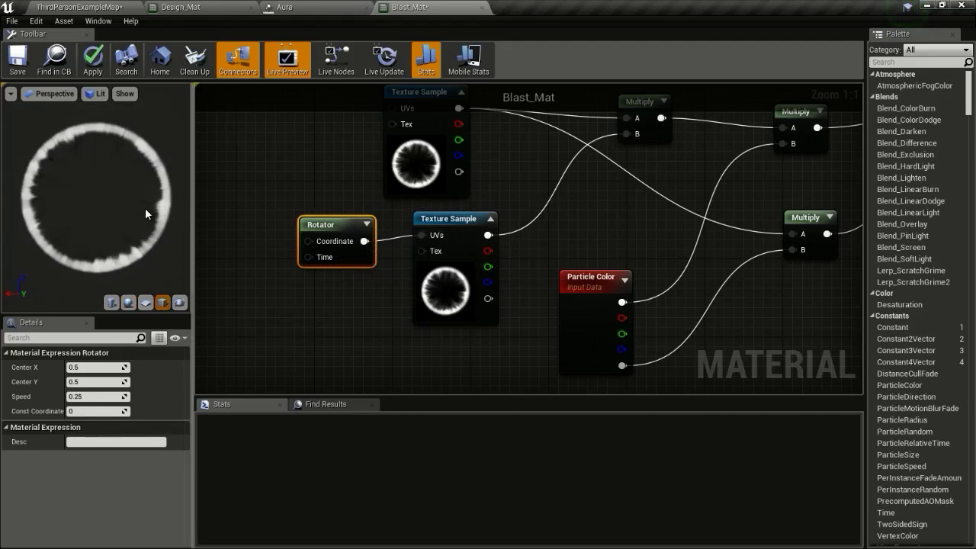
{"action": "left_click", "coordinate": [133, 6]}
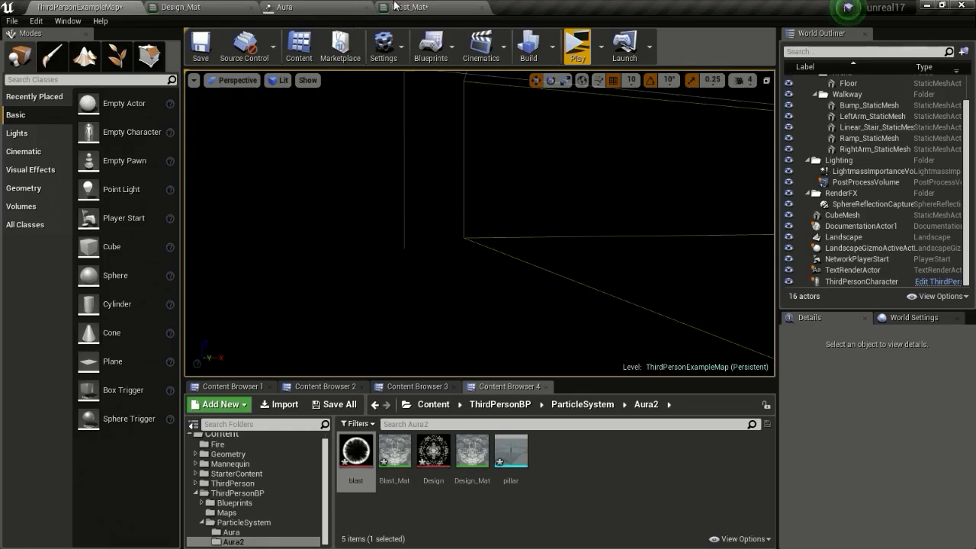
{"action": "left_click", "coordinate": [396, 6]}
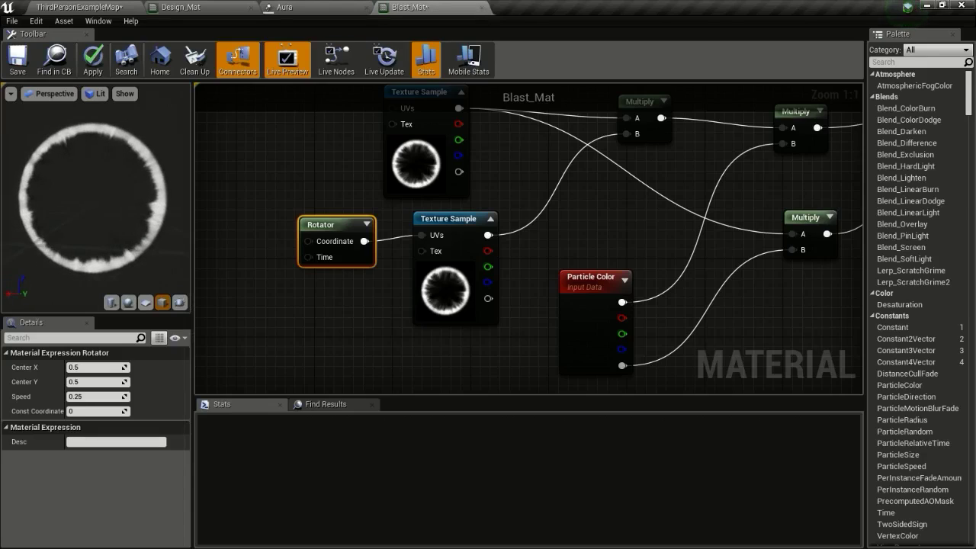
{"action": "mouse_move", "coordinate": [98, 199]}
{"action": "left_mouse_down"}
{"action": "mouse_move", "coordinate": [82, 198]}
{"action": "mouse_move", "coordinate": [93, 197]}
{"action": "left_mouse_up"}
{"action": "left_click", "coordinate": [350, 76]}
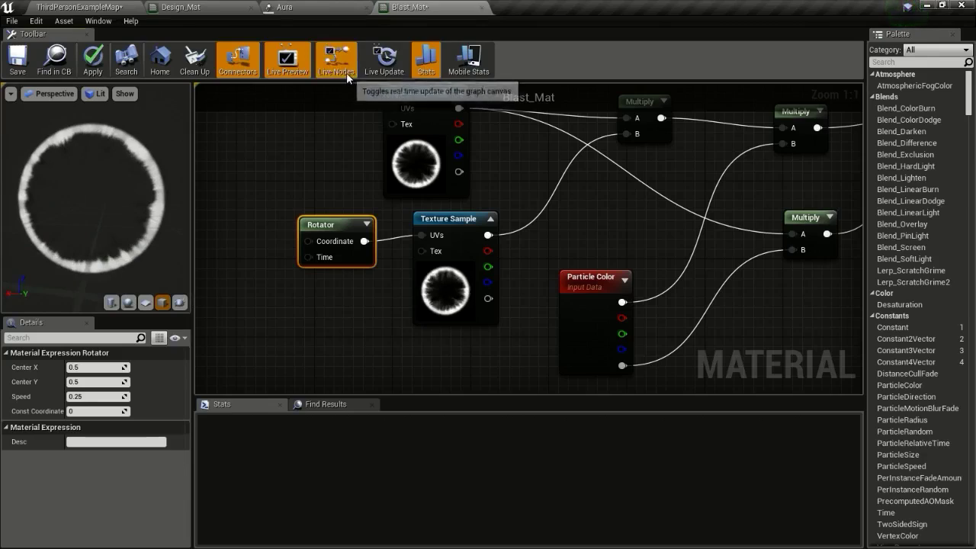
{"action": "left_click", "coordinate": [384, 60]}
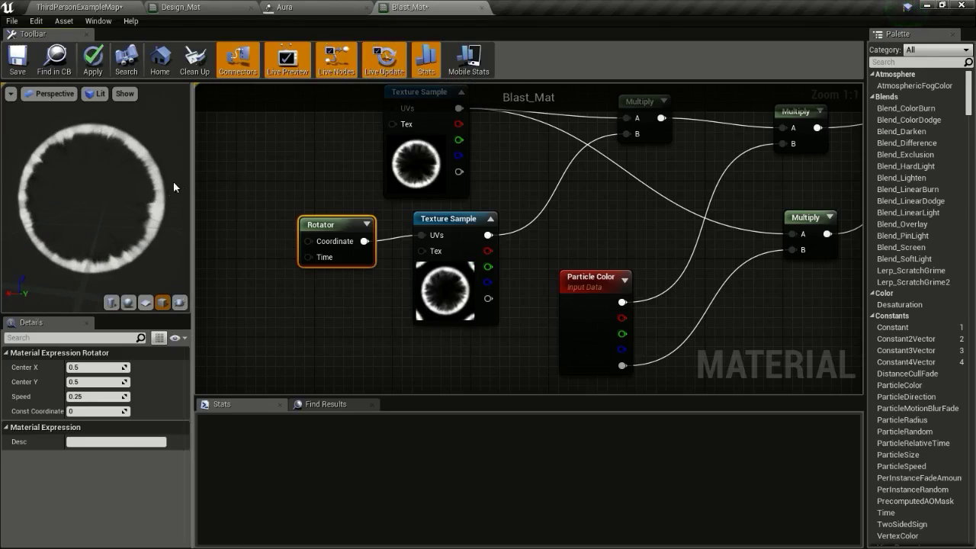
Apply Blast_Mat's changes and return to the level
{"action": "left_click", "coordinate": [96, 61]}
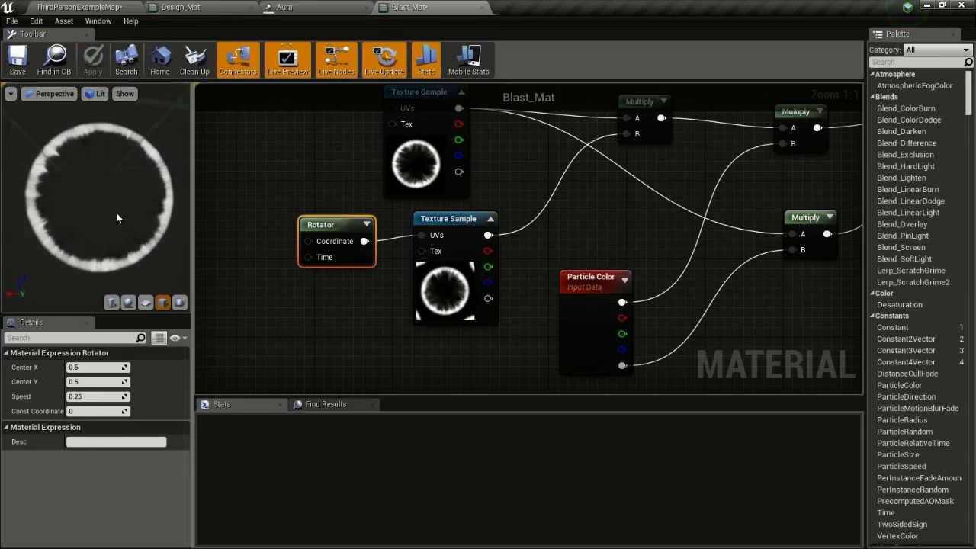
{"action": "scroll", "coordinate": [543, 249], "scroll_direction": "down", "scroll_amount": 2}
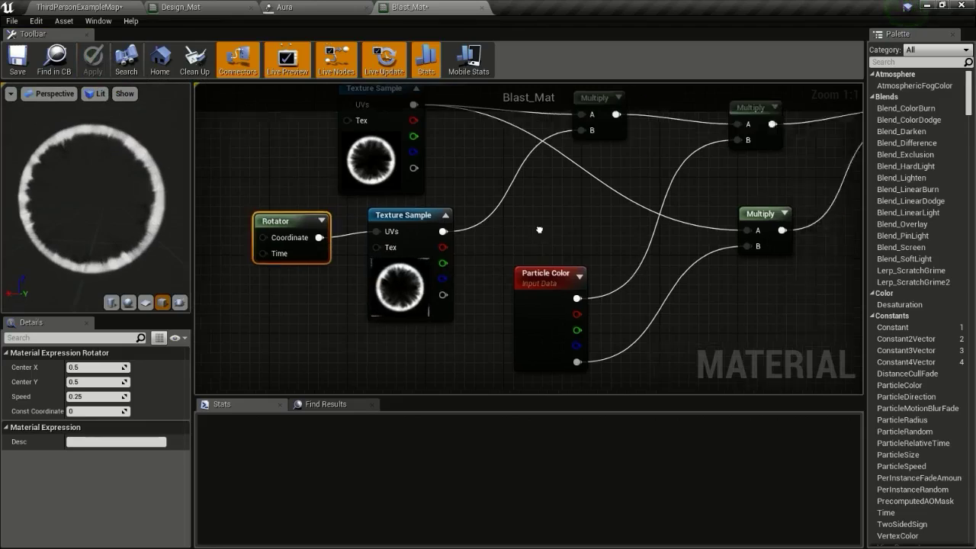
{"action": "right_click_drag", "start_coordinate": [543, 249], "coordinate": [536, 268]}
{"action": "left_click", "coordinate": [112, 6]}
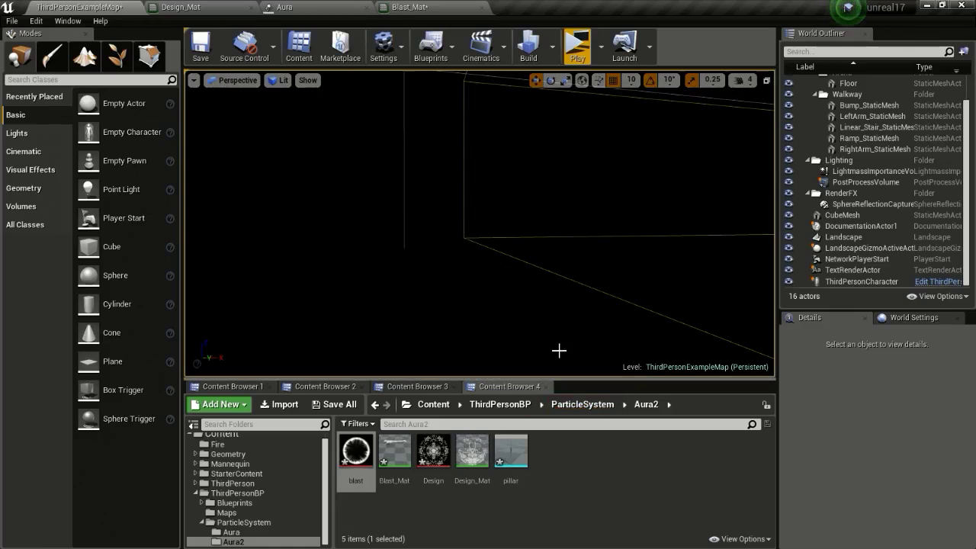
Close the Design_Mat, Aura and Blast_Mat editor tabs
{"action": "middle_click", "coordinate": [219, 6]}
{"action": "middle_click", "coordinate": [220, 6]}
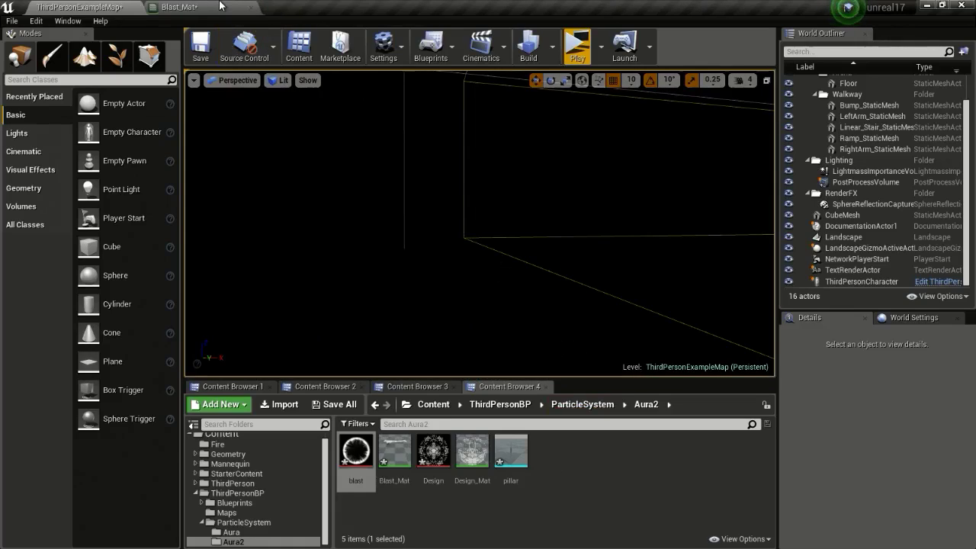
{"action": "middle_click", "coordinate": [219, 6]}
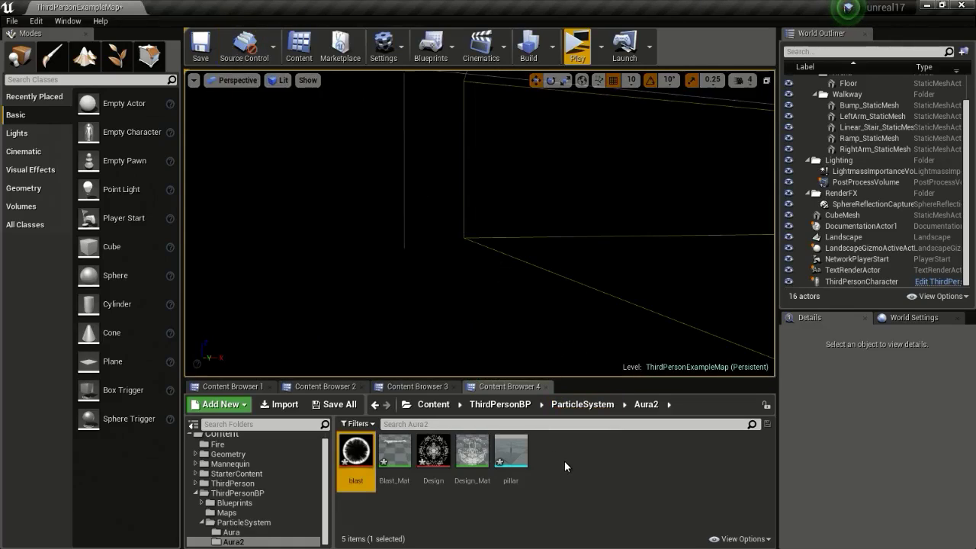
Create a particle system named Aura_Circle in Aura2 and open it docked in the main window
{"action": "right_click", "coordinate": [564, 460]}
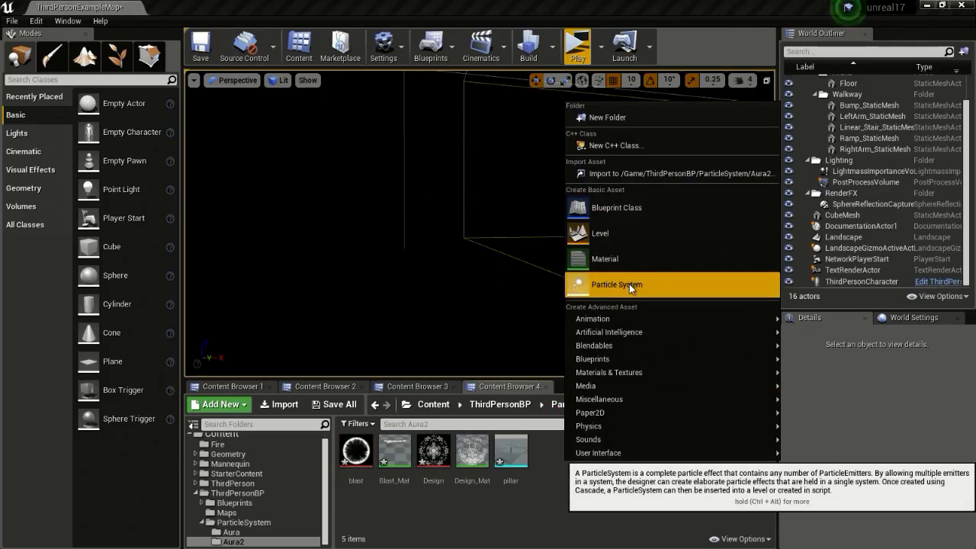
{"action": "left_click", "coordinate": [629, 284]}
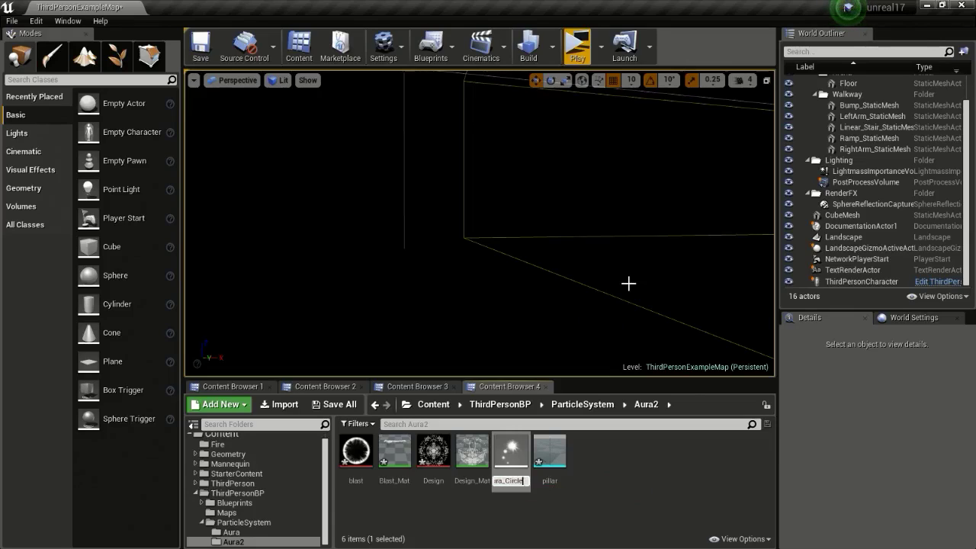
{"action": "key", "text": "Return"}
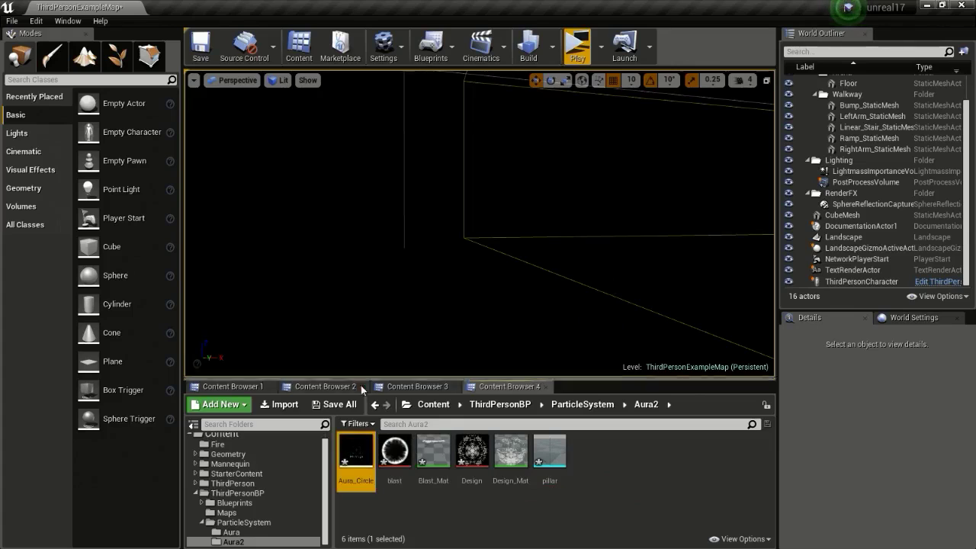
{"action": "double_click", "coordinate": [352, 448]}
{"action": "left_click_drag", "start_coordinate": [197, 60], "coordinate": [216, 8]}
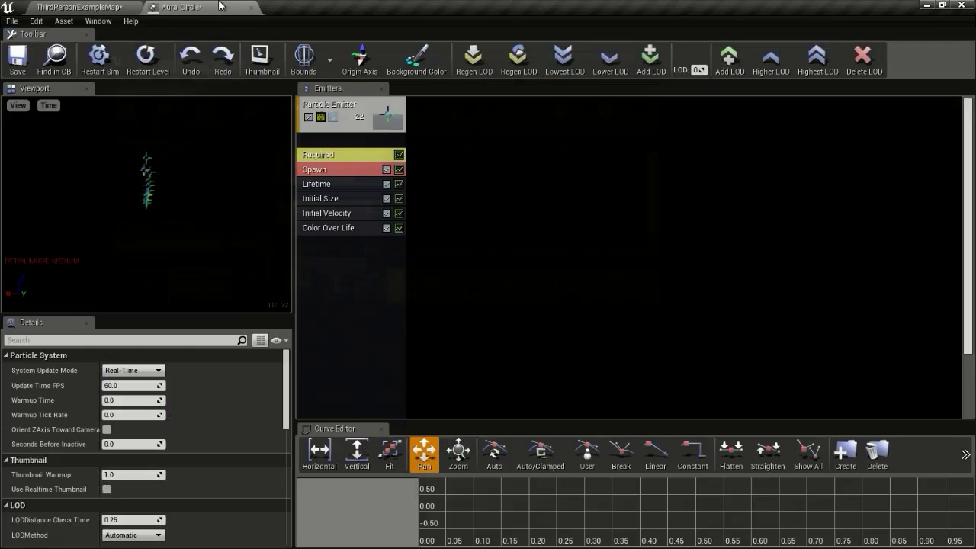
Assign Design_Mat as the Required module's material and delete the Initial Velocity module
{"action": "left_click", "coordinate": [341, 125]}
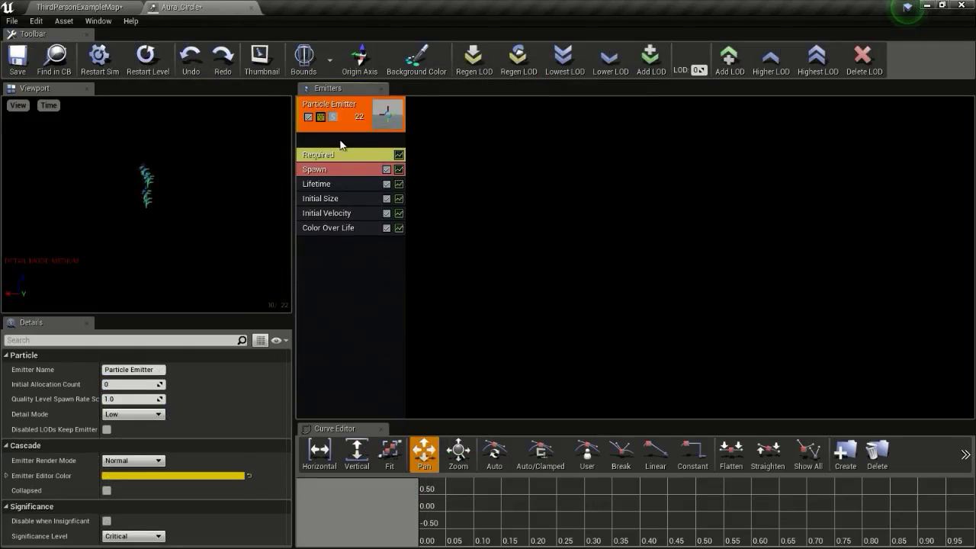
{"action": "left_click", "coordinate": [331, 158]}
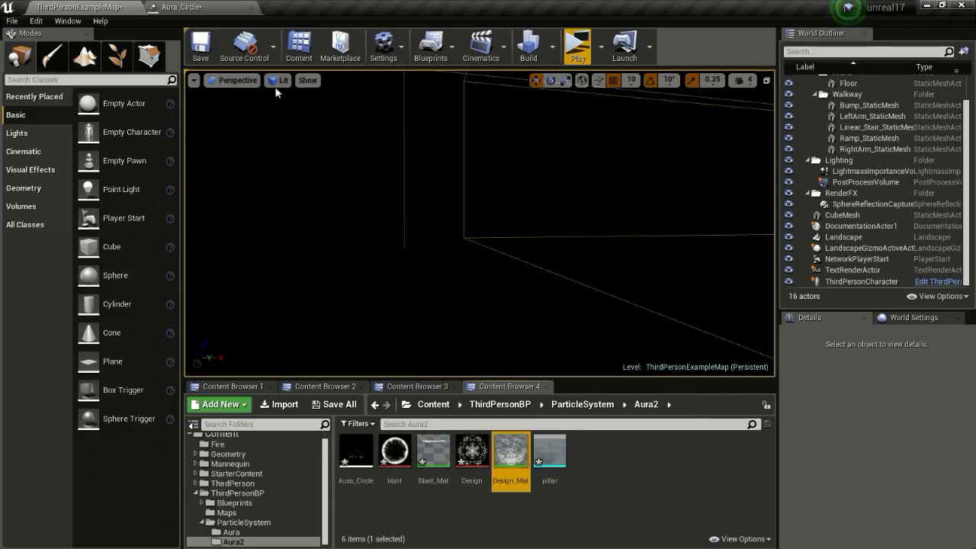
{"action": "left_click", "coordinate": [209, 7]}
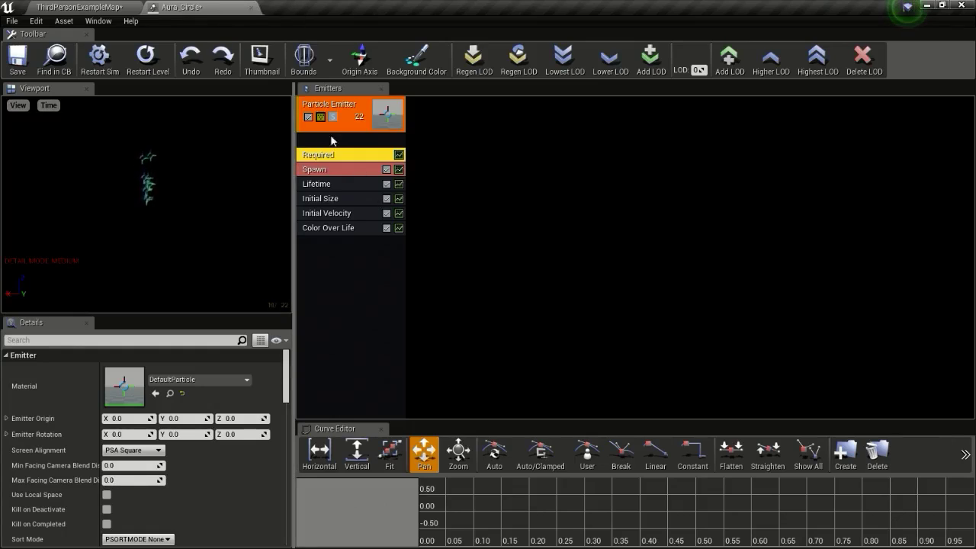
{"action": "left_click", "coordinate": [156, 393]}
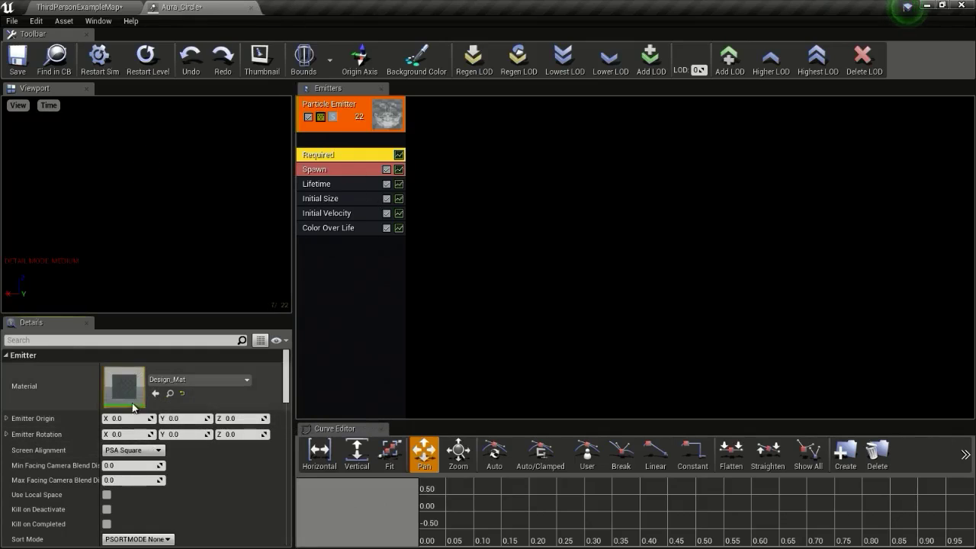
{"action": "mouse_move", "coordinate": [221, 223]}
{"action": "left_mouse_down"}
{"action": "mouse_move", "coordinate": [215, 189]}
{"action": "mouse_move", "coordinate": [218, 219]}
{"action": "mouse_move", "coordinate": [233, 203]}
{"action": "mouse_move", "coordinate": [218, 191]}
{"action": "mouse_move", "coordinate": [223, 220]}
{"action": "left_mouse_up"}
{"action": "left_click", "coordinate": [320, 219]}
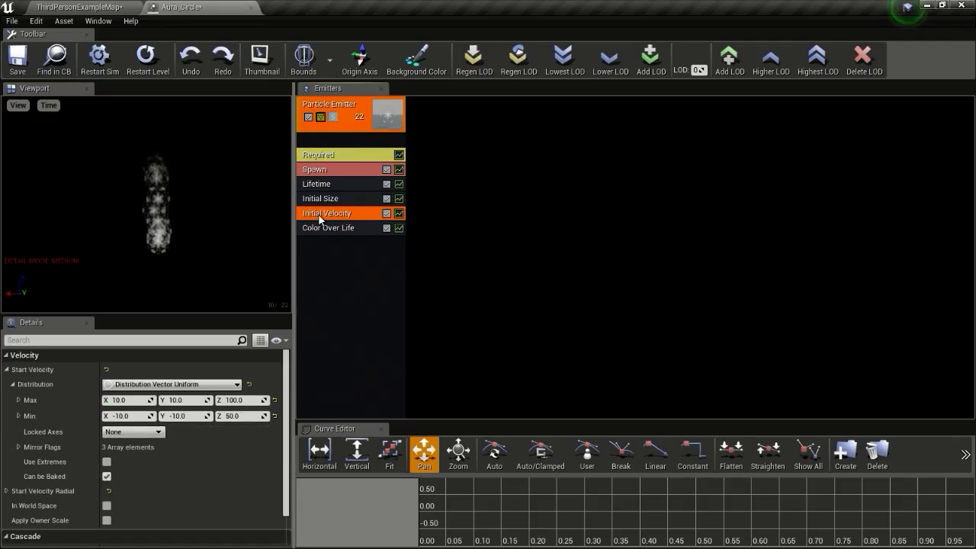
{"action": "key", "text": "Delete"}
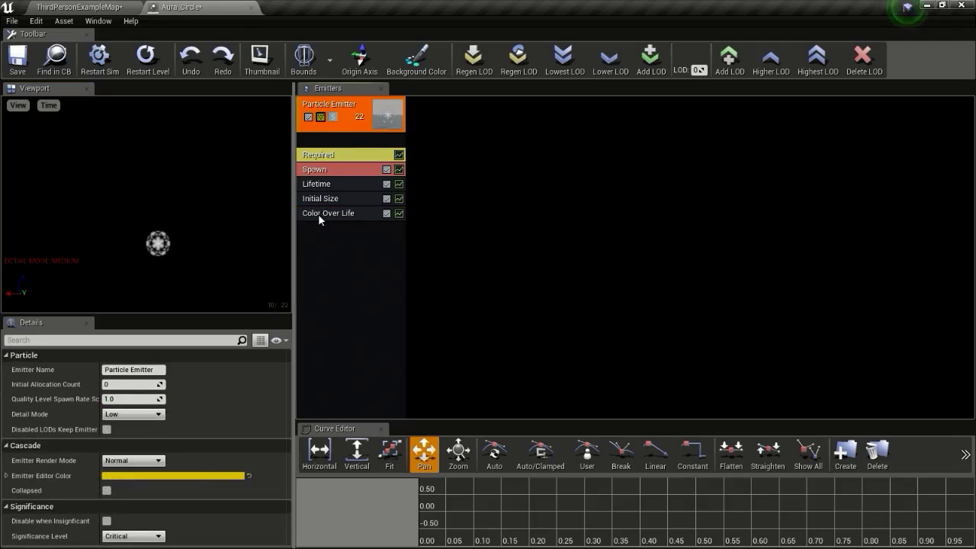
Set Initial Size to a Vector Constant of 400 on X, Y and Z
{"action": "left_click", "coordinate": [321, 199]}
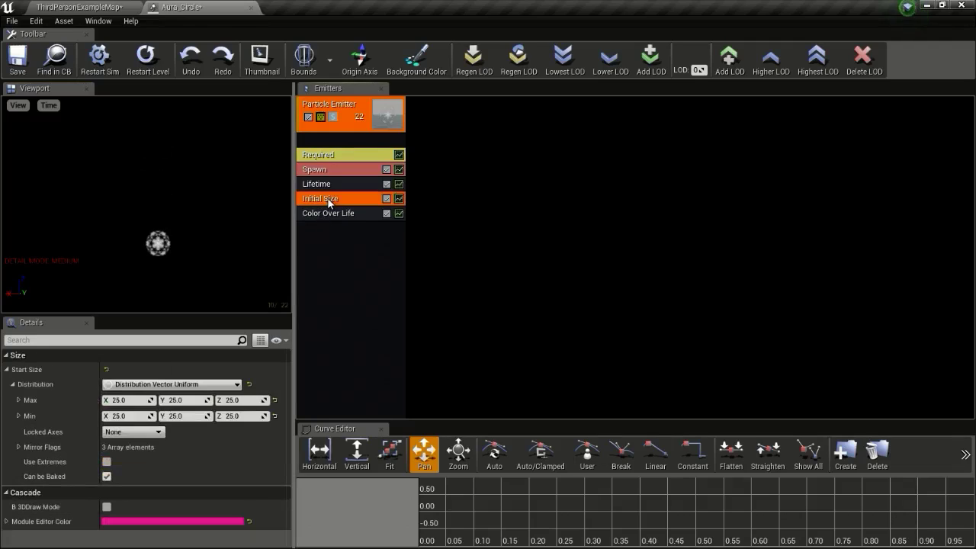
{"action": "left_click", "coordinate": [171, 384]}
{"action": "left_click", "coordinate": [178, 408]}
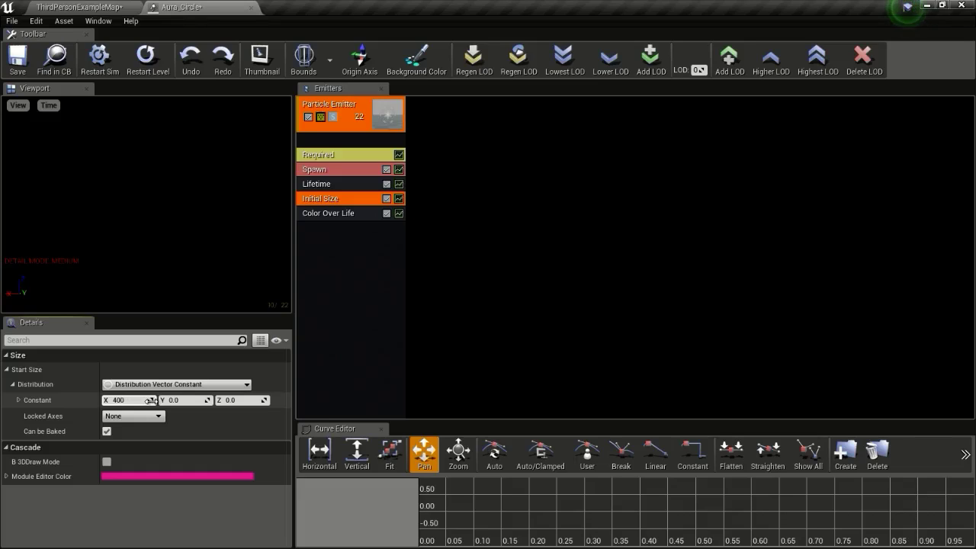
{"action": "left_click", "coordinate": [182, 402]}
{"action": "type", "text": "4"}
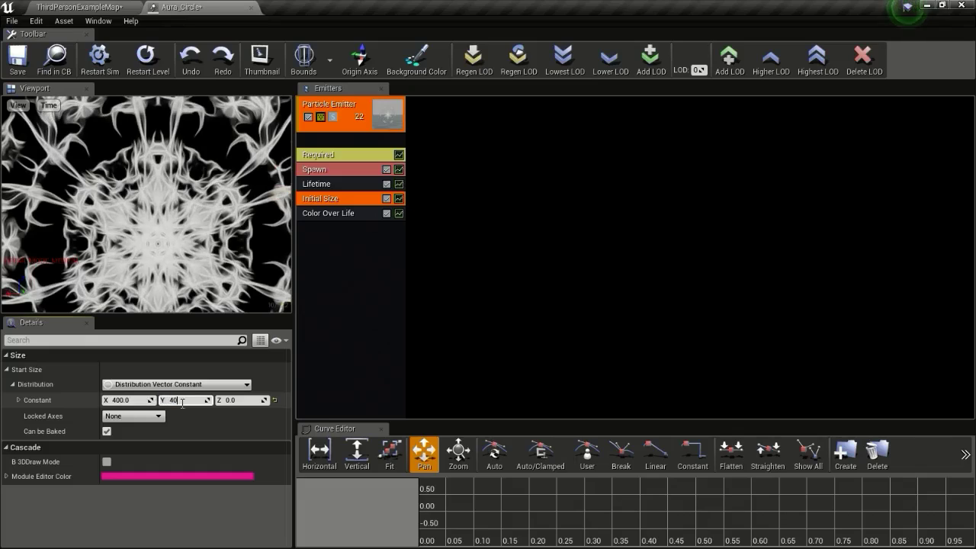
{"action": "left_click", "coordinate": [232, 399]}
{"action": "type", "text": "400"}
{"action": "key", "text": "Return"}
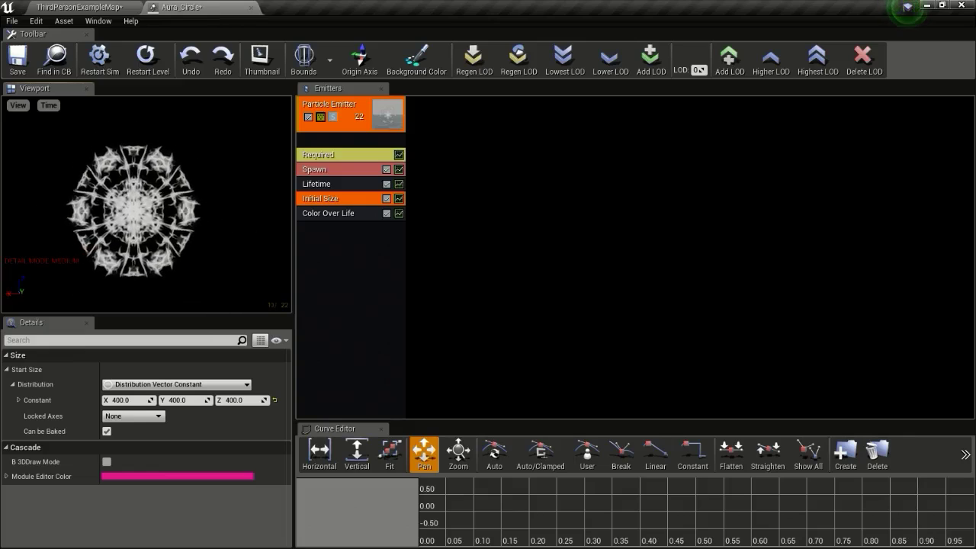
Set the spawn Rate to a Float Constant and add a burst entry with Count 1
{"action": "left_click", "coordinate": [342, 168]}
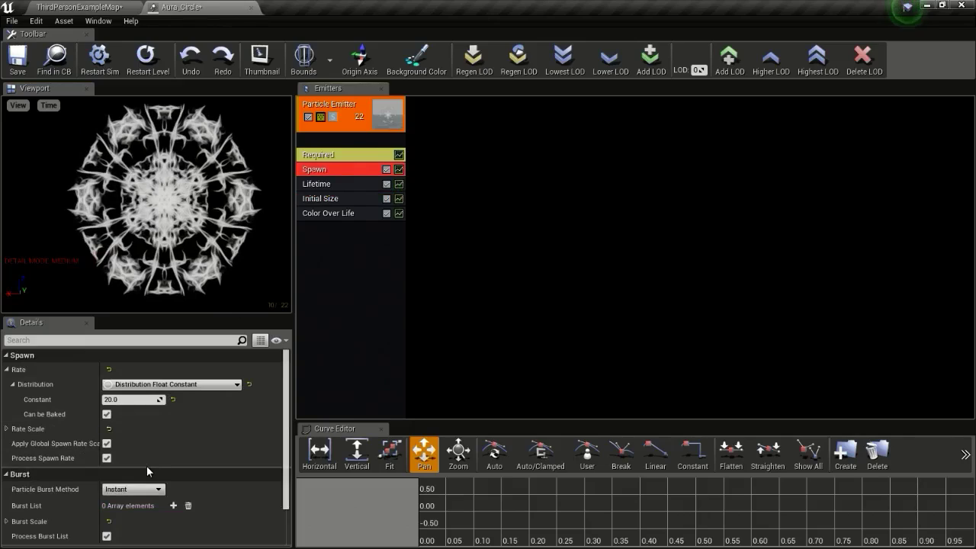
{"action": "left_click", "coordinate": [171, 384]}
{"action": "left_click", "coordinate": [171, 407]}
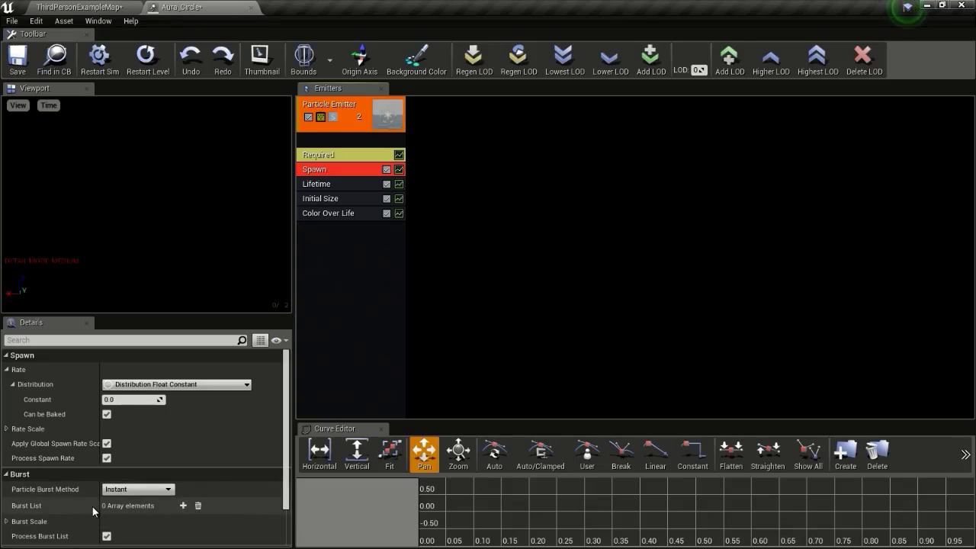
{"action": "left_click", "coordinate": [183, 506]}
{"action": "scroll", "coordinate": [200, 490], "scroll_direction": "down", "scroll_amount": 1}
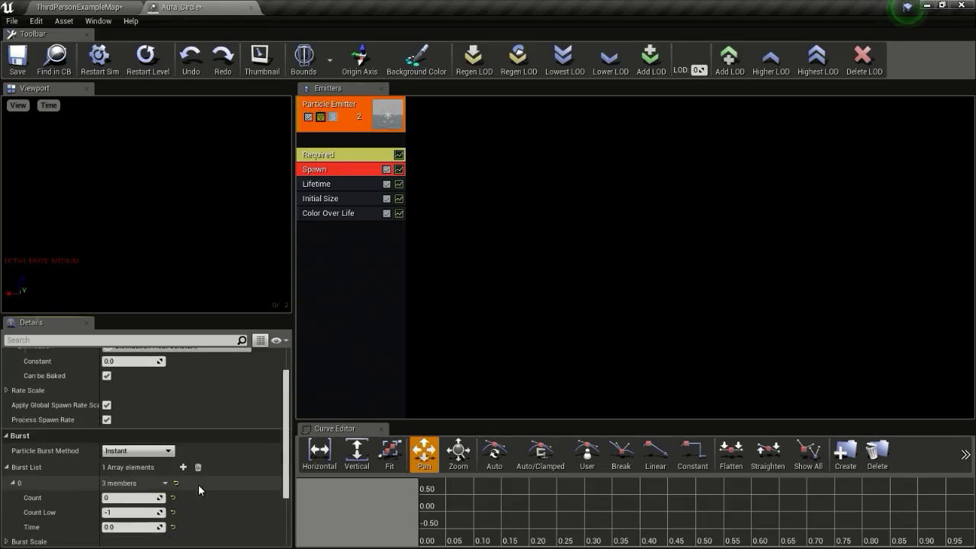
{"action": "left_click", "coordinate": [130, 498]}
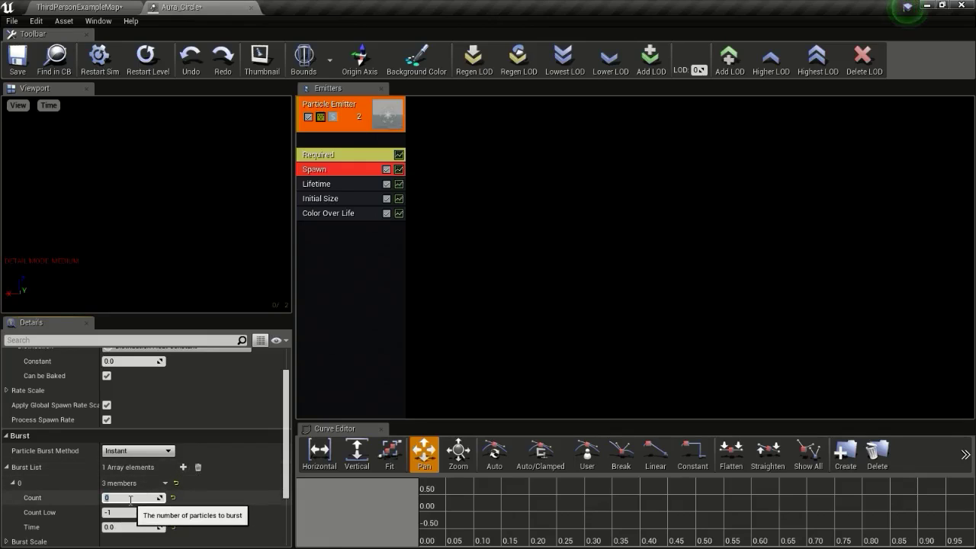
{"action": "type", "text": "1"}
{"action": "key", "text": "Return"}
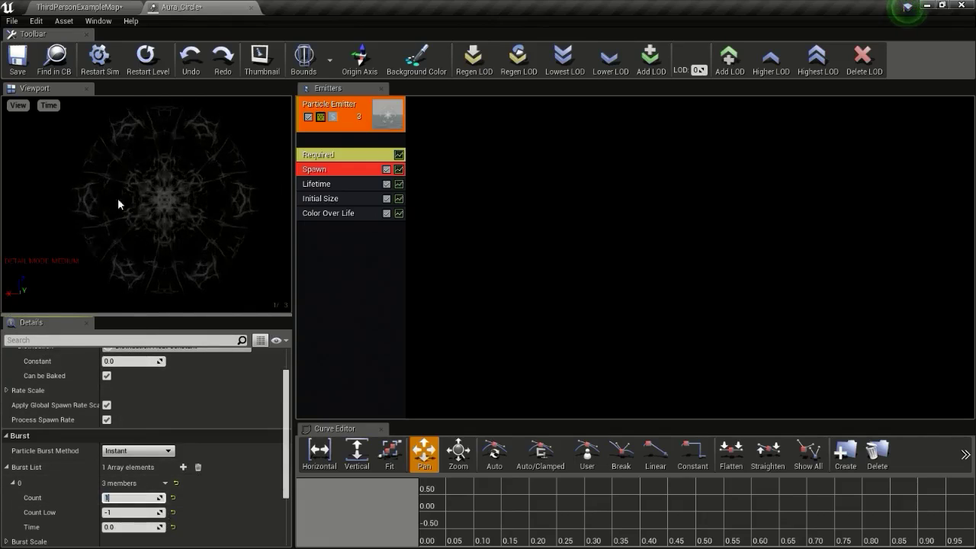
Change the Lifetime distribution to a Float Constant
{"action": "left_click", "coordinate": [334, 185]}
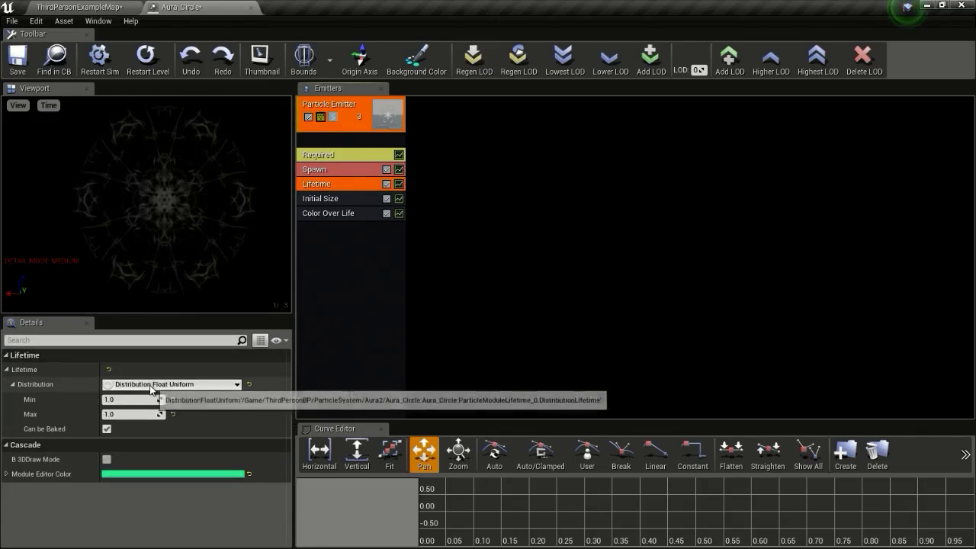
{"action": "left_click", "coordinate": [174, 384]}
{"action": "left_click", "coordinate": [177, 409]}
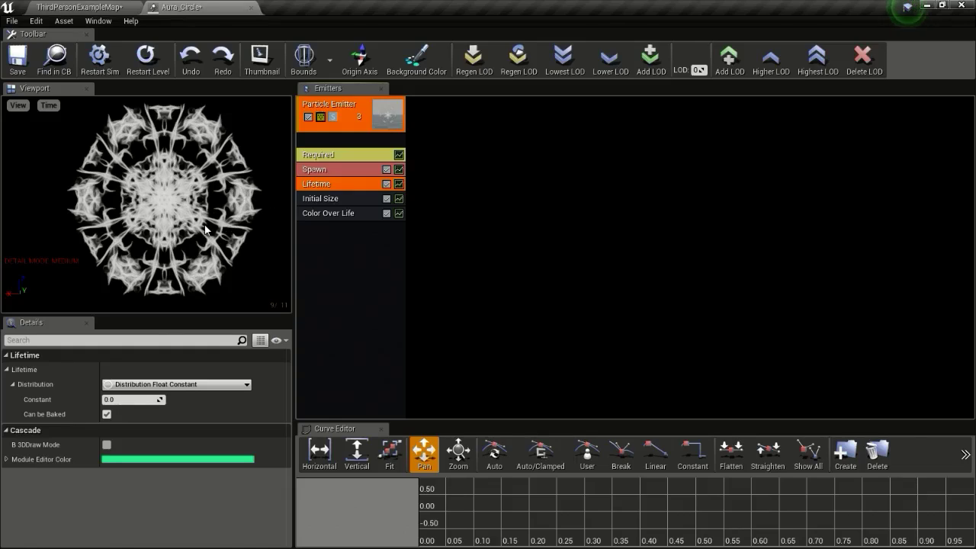
Set Emitter Loops to 1 in Aura_Circle's Required module
{"action": "left_click", "coordinate": [335, 155]}
{"action": "scroll", "coordinate": [168, 456], "scroll_direction": "down", "scroll_amount": 3}
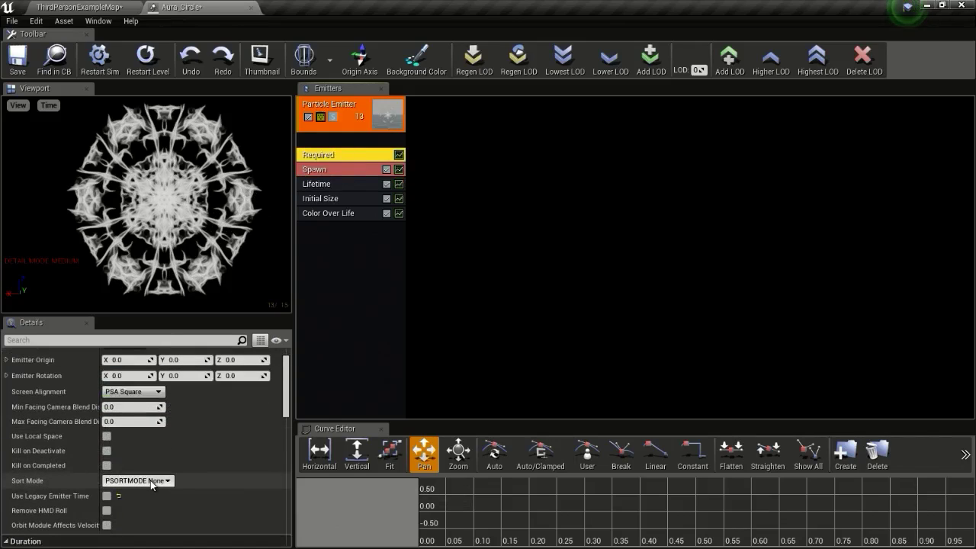
{"action": "scroll", "coordinate": [123, 418], "scroll_direction": "down", "scroll_amount": 4}
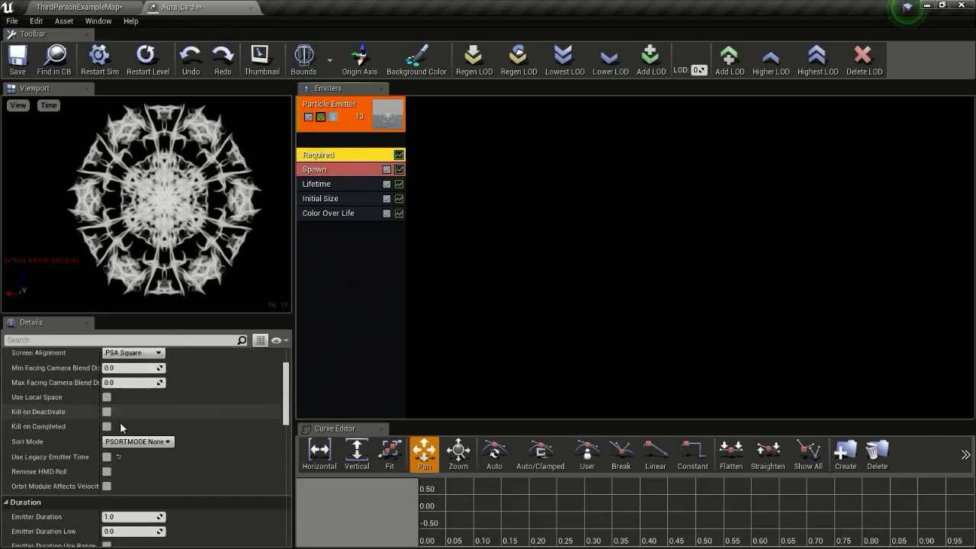
{"action": "left_click", "coordinate": [115, 458]}
{"action": "type", "text": "1"}
{"action": "key", "text": "Return"}
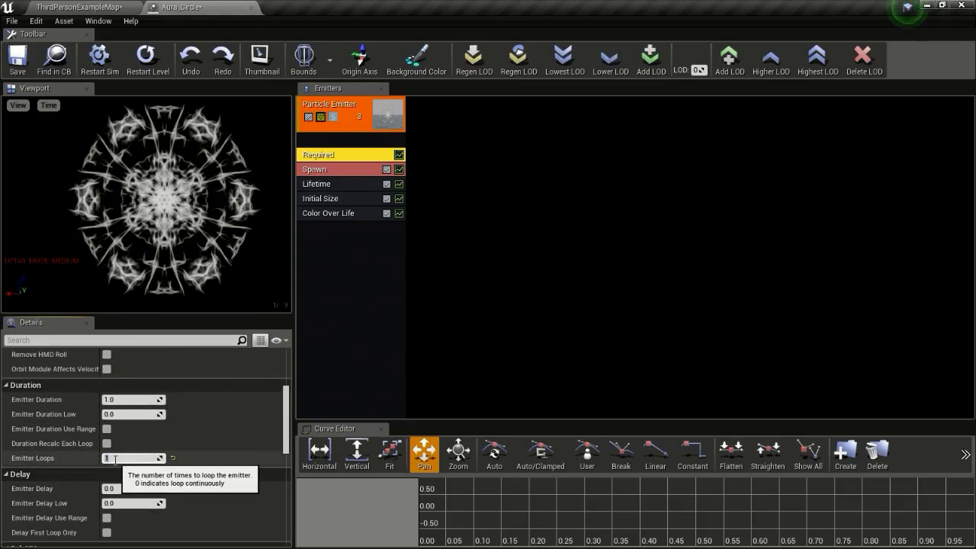
{"action": "mouse_move", "coordinate": [221, 185]}
{"action": "left_mouse_down"}
{"action": "mouse_move", "coordinate": [221, 158]}
{"action": "mouse_move", "coordinate": [221, 185]}
{"action": "left_mouse_up"}
{"action": "scroll", "coordinate": [197, 400], "scroll_direction": "up", "scroll_amount": 5}
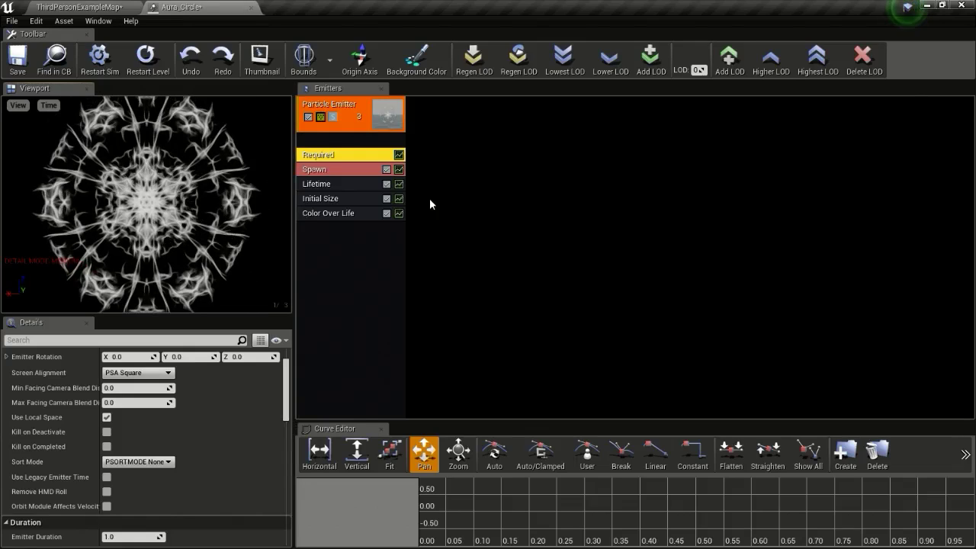
Add a Lock Axis orientation module set to Z, then view the flat aura from above
{"action": "right_click", "coordinate": [344, 232]}
{"action": "mouse_move", "coordinate": [385, 518]}
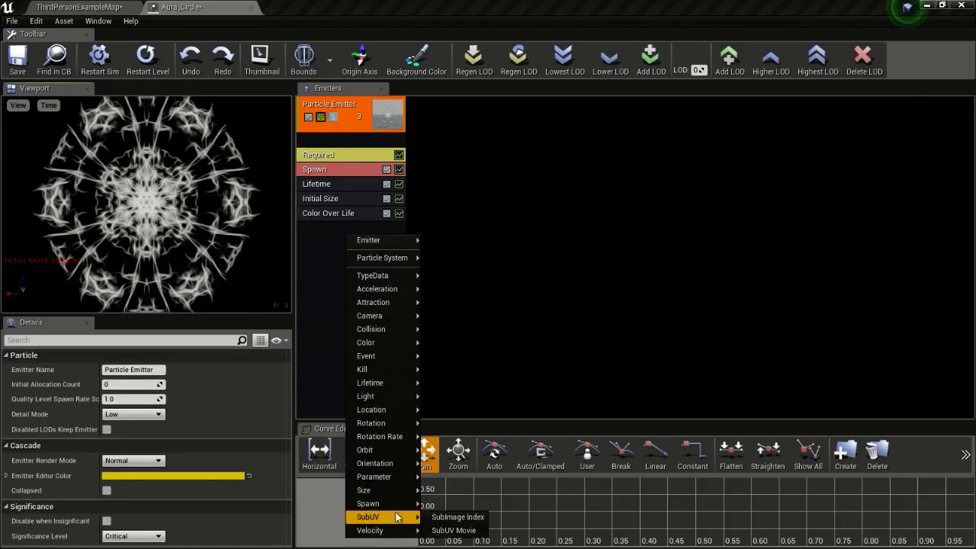
{"action": "mouse_move", "coordinate": [398, 464]}
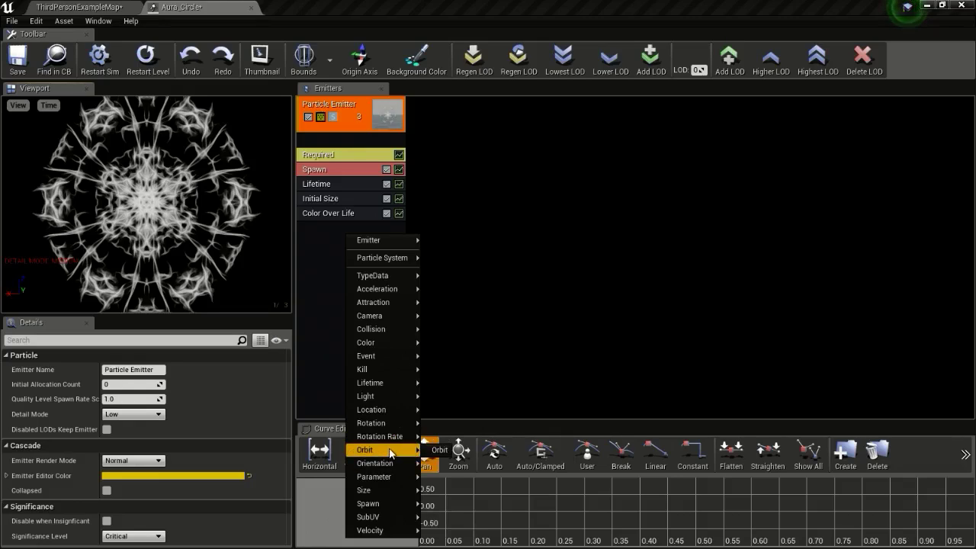
{"action": "left_click", "coordinate": [448, 463]}
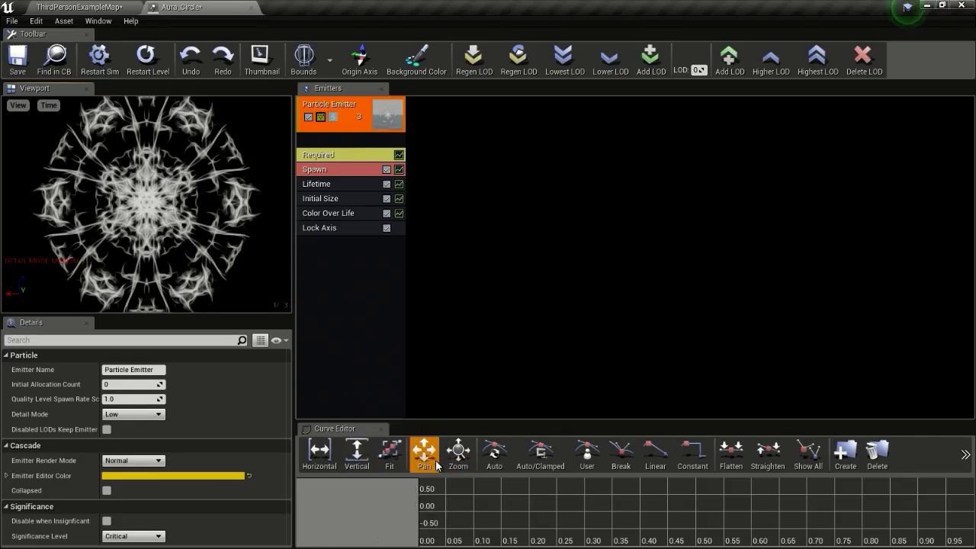
{"action": "left_click", "coordinate": [336, 229]}
{"action": "left_click", "coordinate": [135, 371]}
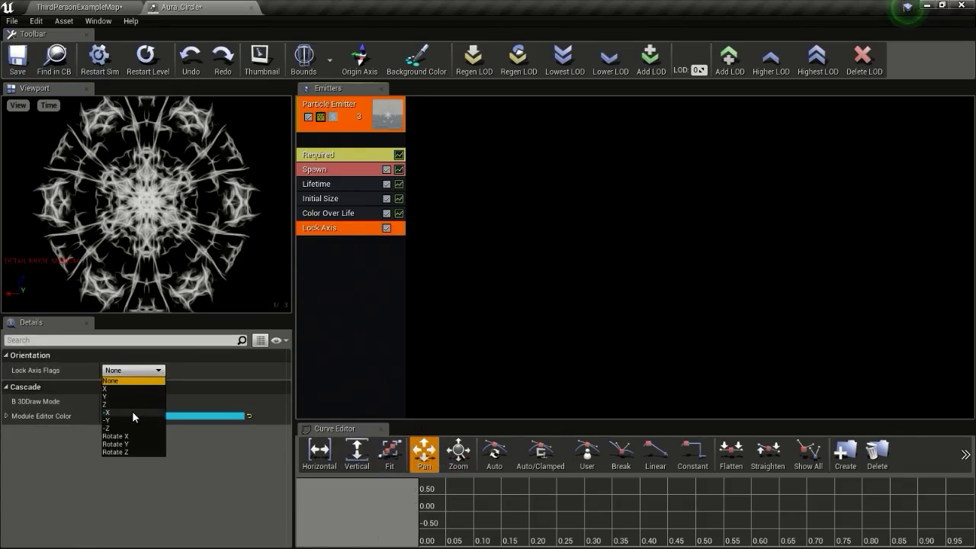
{"action": "left_click", "coordinate": [130, 404]}
{"action": "left_click_drag", "start_coordinate": [152, 176], "coordinate": [152, 247]}
{"action": "scroll", "coordinate": [153, 206], "scroll_direction": "down", "scroll_amount": 5}
{"action": "right_click_drag", "start_coordinate": [191, 210], "coordinate": [199, 180]}
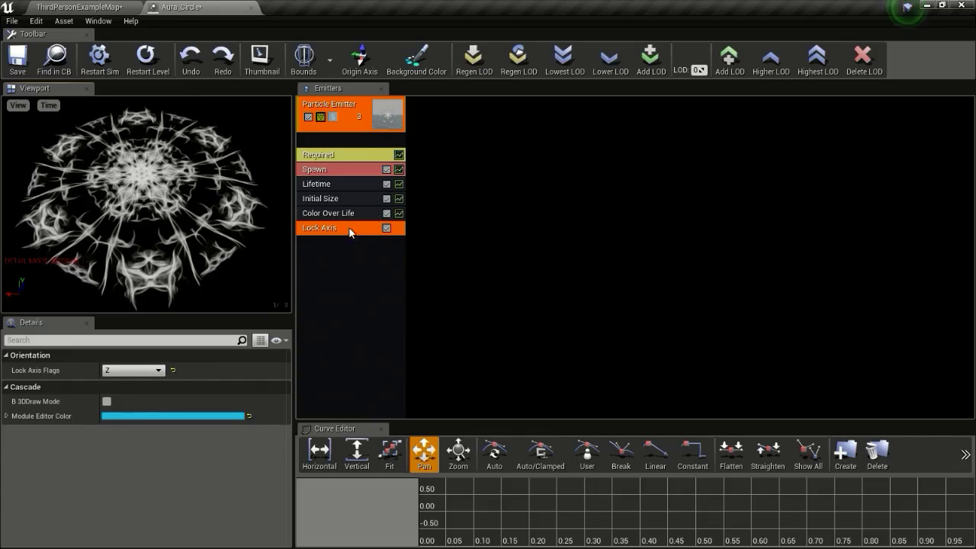
Make Color Over Life a constant colour of R 23, G 2, B 0.2
{"action": "left_click", "coordinate": [334, 217]}
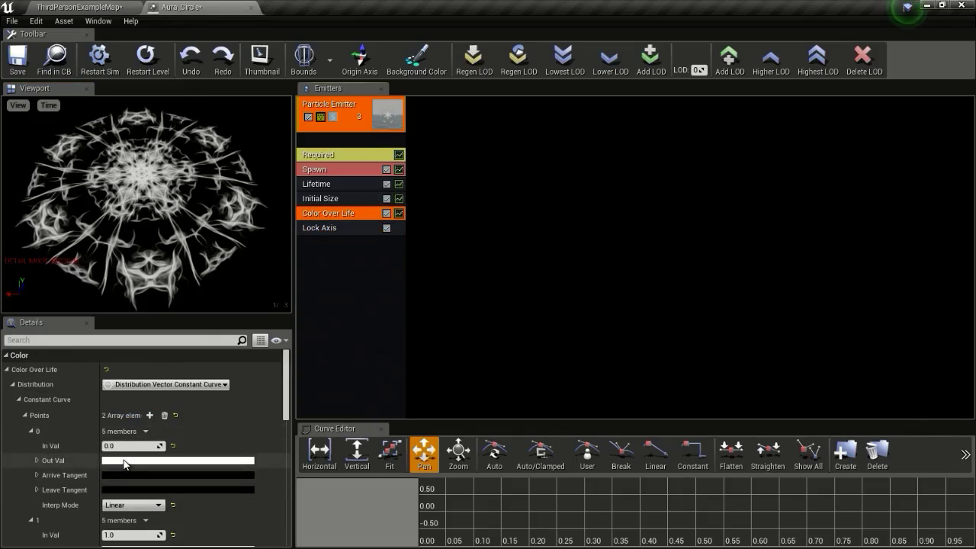
{"action": "left_click", "coordinate": [186, 384]}
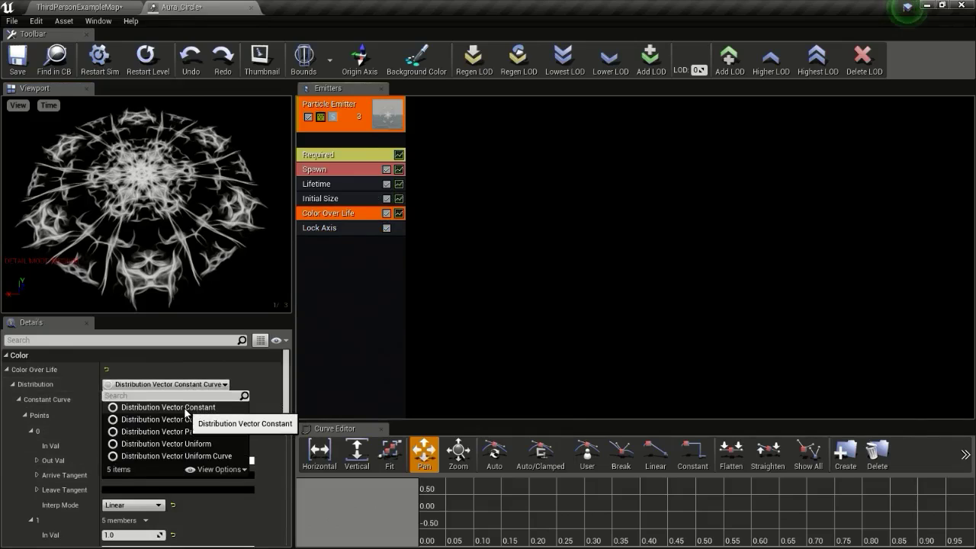
{"action": "left_click", "coordinate": [184, 407]}
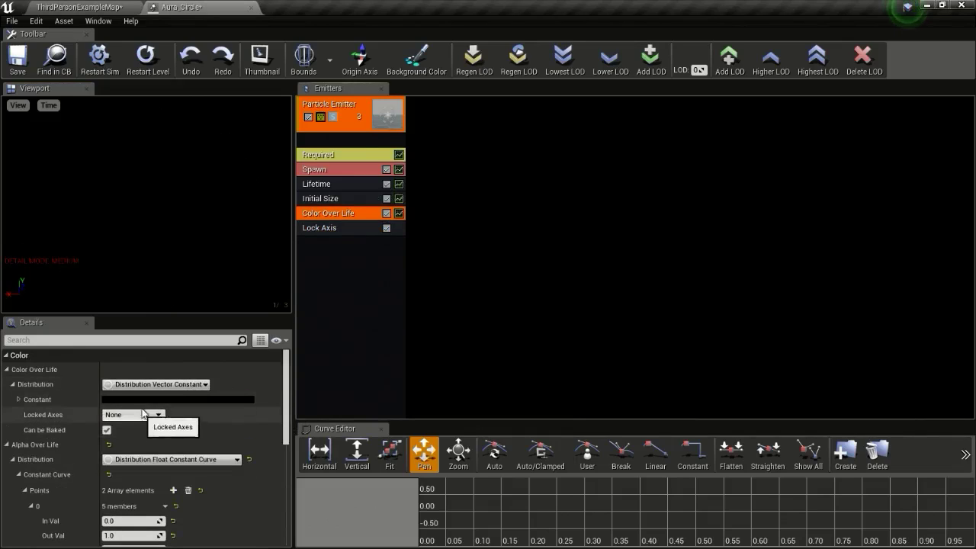
{"action": "left_click", "coordinate": [147, 403]}
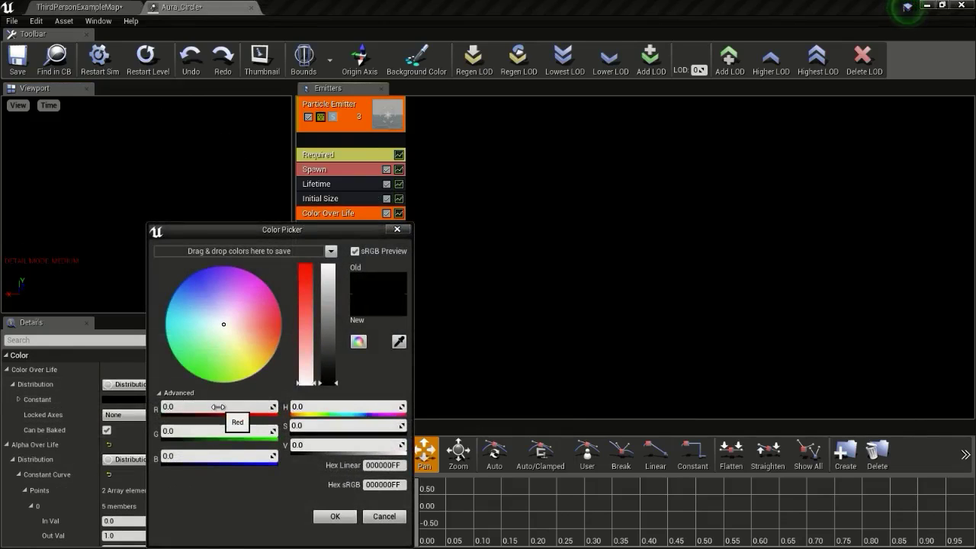
{"action": "type", "text": "23"}
{"action": "left_click", "coordinate": [185, 432]}
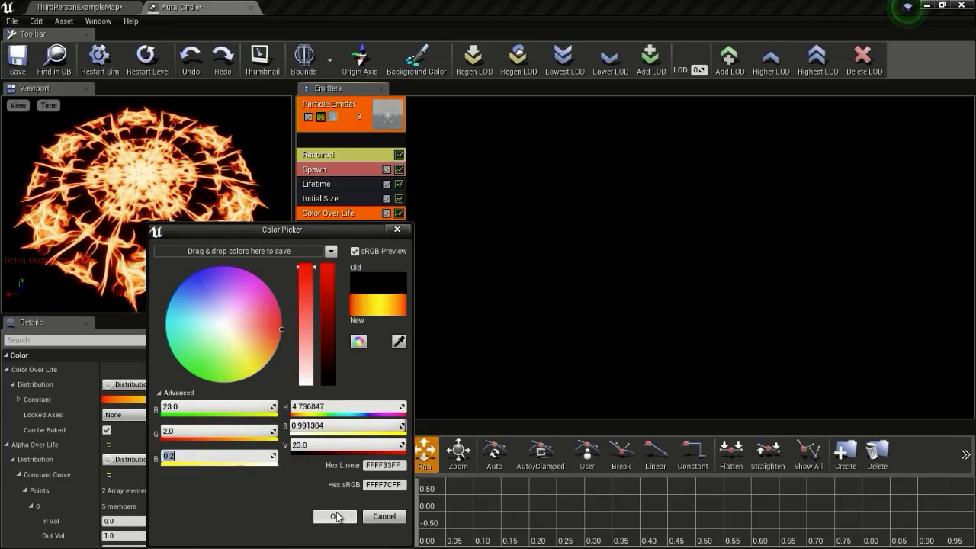
{"action": "left_click", "coordinate": [336, 517]}
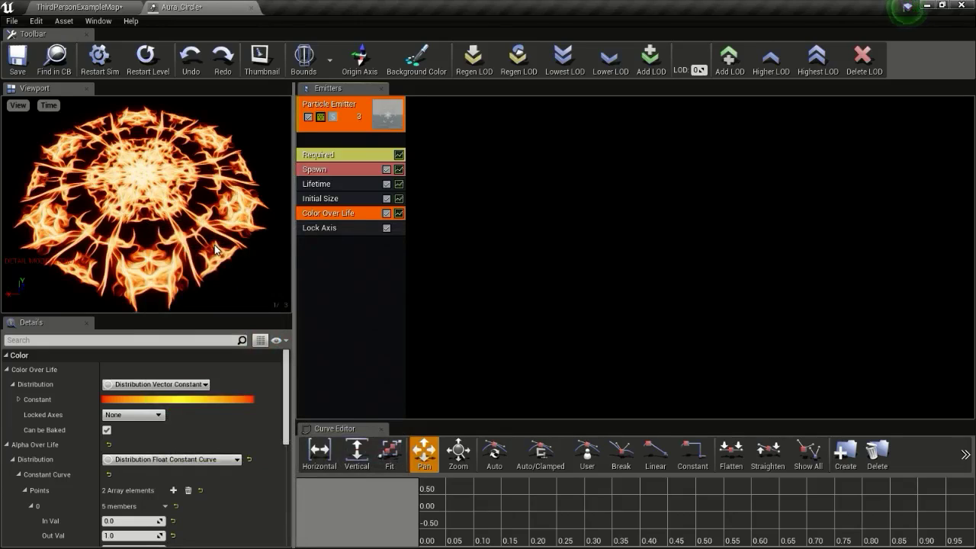
Add an Initial Rotation Rate module with a Float Constant rate of 0.15
{"action": "right_click", "coordinate": [335, 251]}
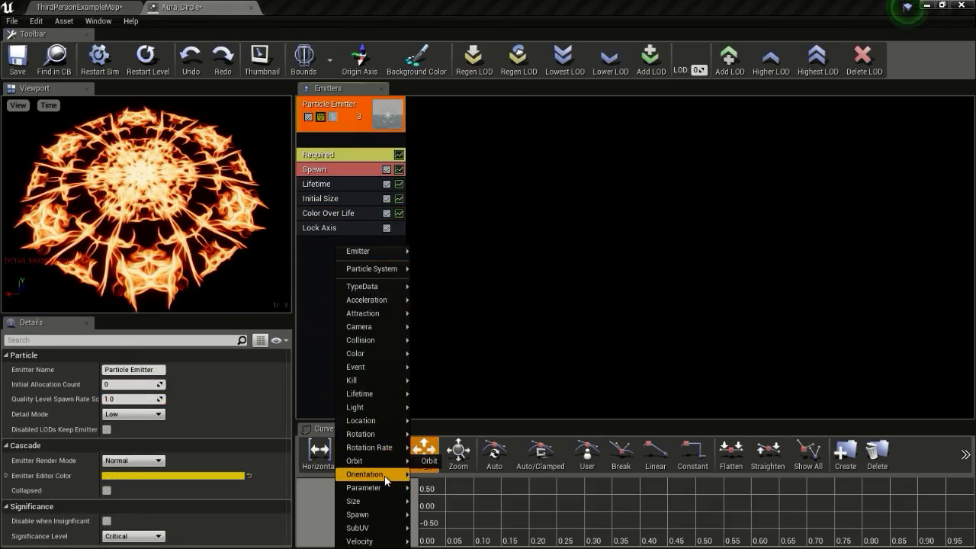
{"action": "mouse_move", "coordinate": [390, 447]}
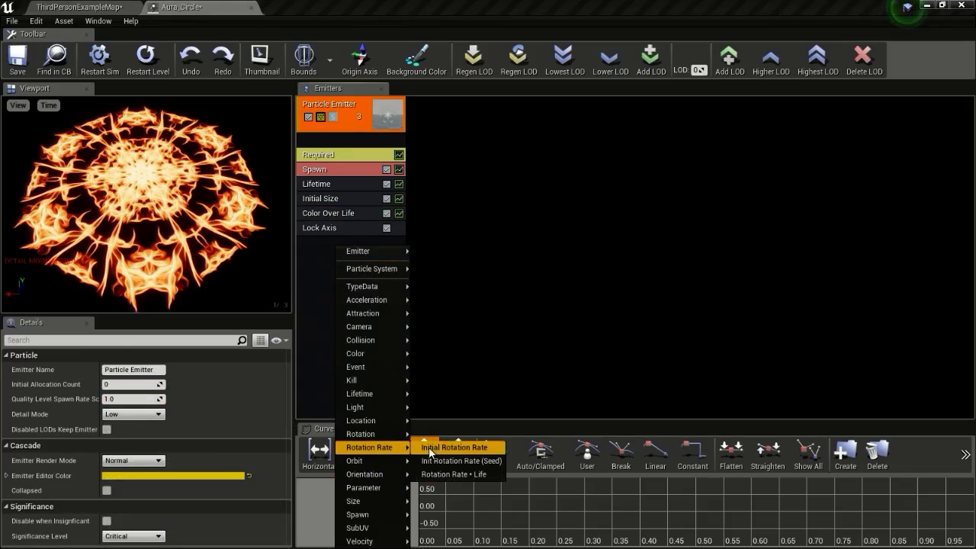
{"action": "left_click", "coordinate": [431, 448]}
{"action": "left_click", "coordinate": [331, 240]}
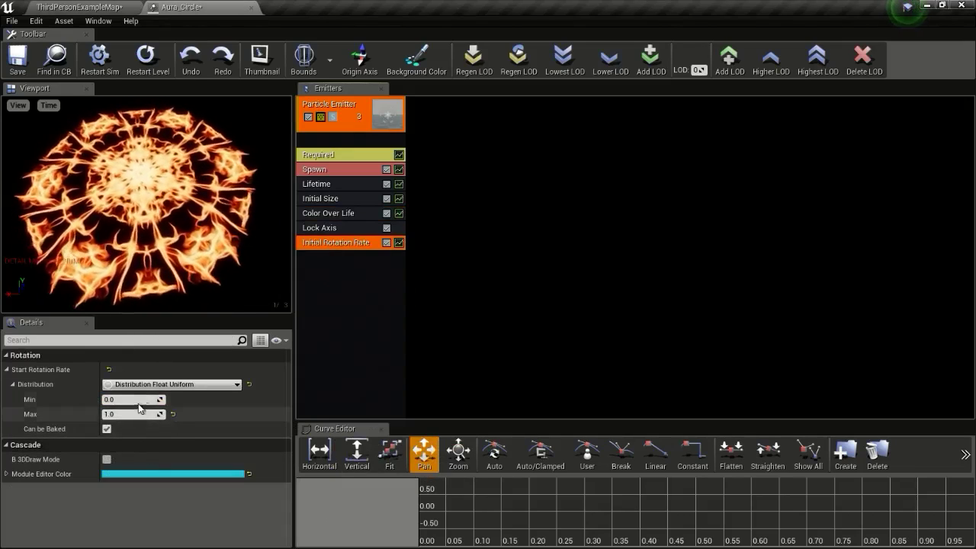
{"action": "left_click", "coordinate": [171, 384]}
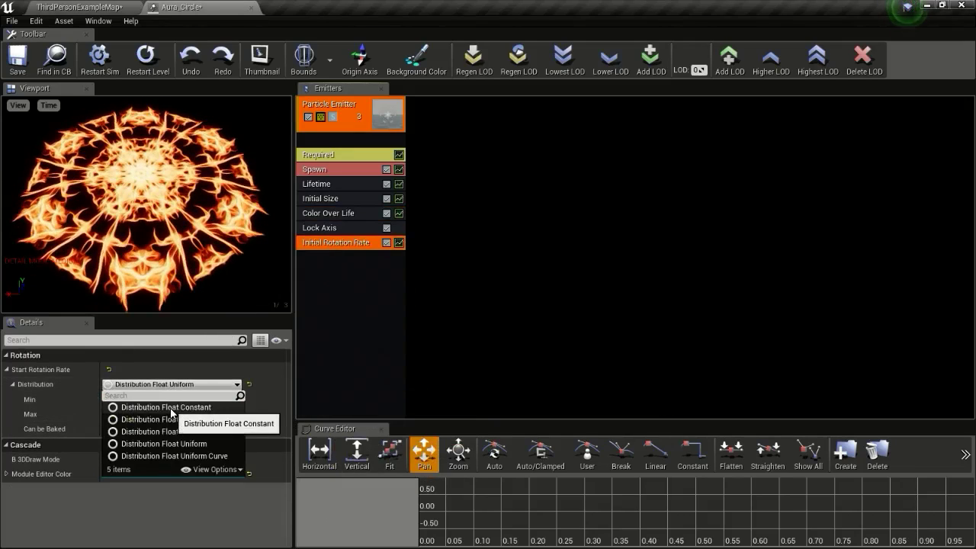
{"action": "left_click", "coordinate": [166, 407]}
{"action": "left_click", "coordinate": [130, 400]}
{"action": "type", "text": ".2"}
{"action": "key", "text": "Return"}
{"action": "type", "text": "0.15"}
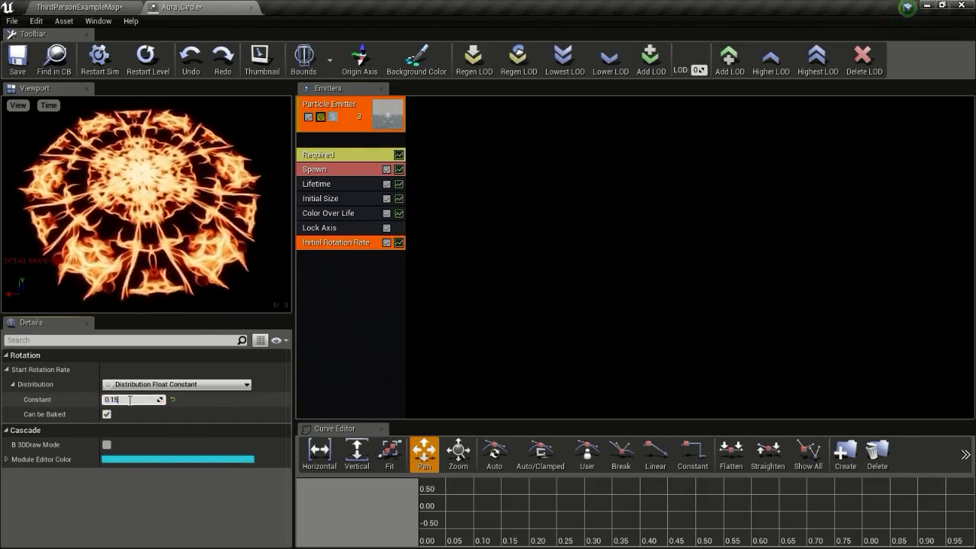
{"action": "key", "text": "Return"}
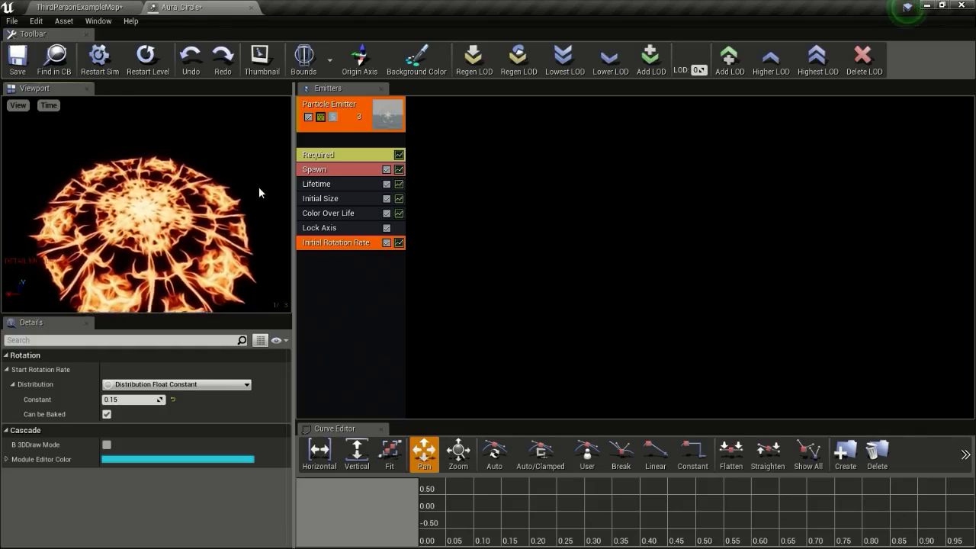
Test the spinning ring as a Standalone Game from ThirdPersonExampleMap, then return to Aura_Circle
{"action": "left_click", "coordinate": [120, 7]}
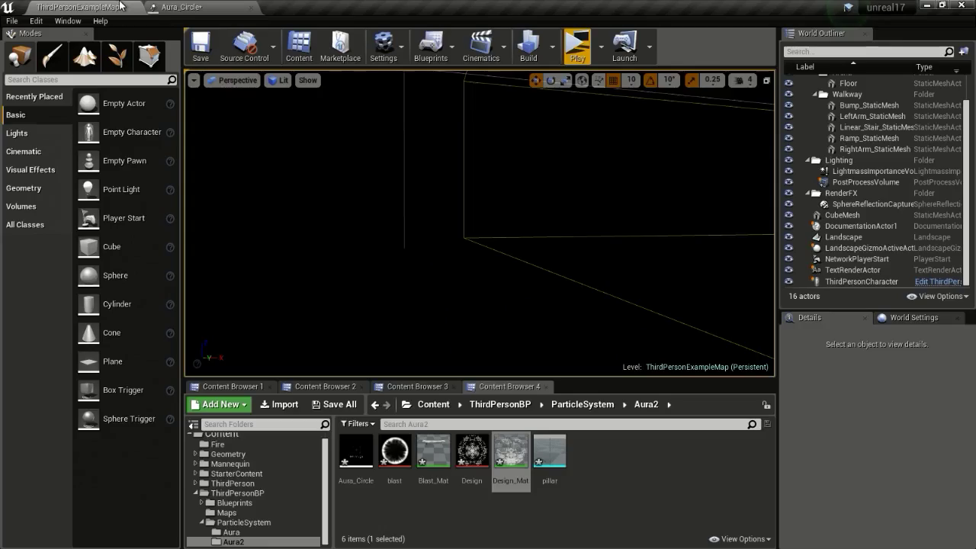
{"action": "left_click", "coordinate": [587, 52]}
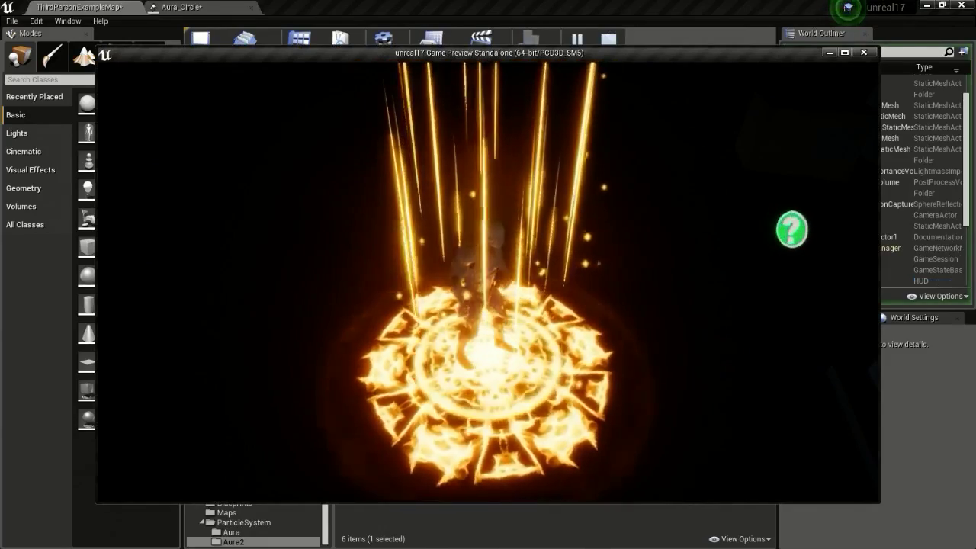
{"action": "key", "text": "Escape"}
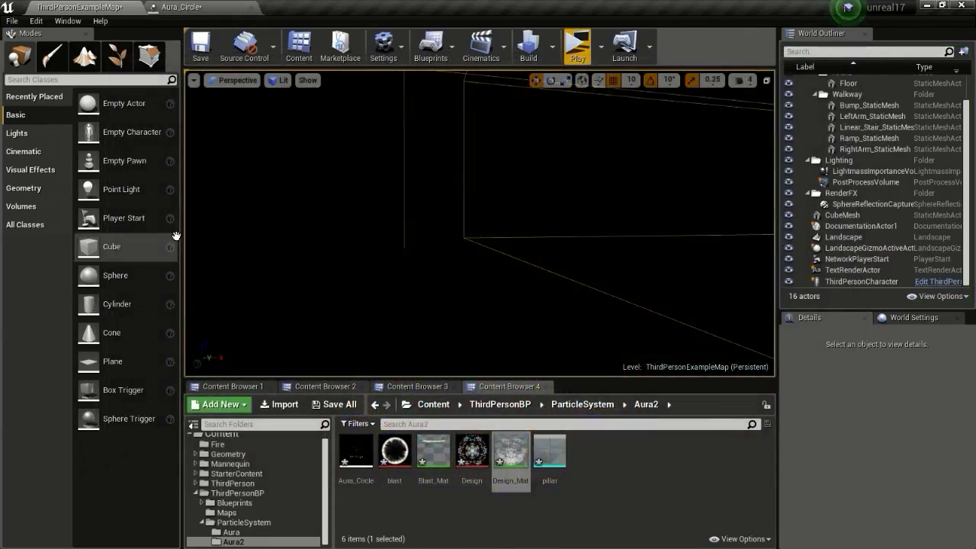
{"action": "left_click", "coordinate": [215, 6]}
{"action": "left_click", "coordinate": [110, 6]}
{"action": "left_click", "coordinate": [214, 6]}
{"action": "left_click", "coordinate": [110, 6]}
{"action": "left_click", "coordinate": [211, 6]}
Add a new particle sprite emitter and assign it the Blast_Mat material
{"action": "right_click", "coordinate": [417, 112]}
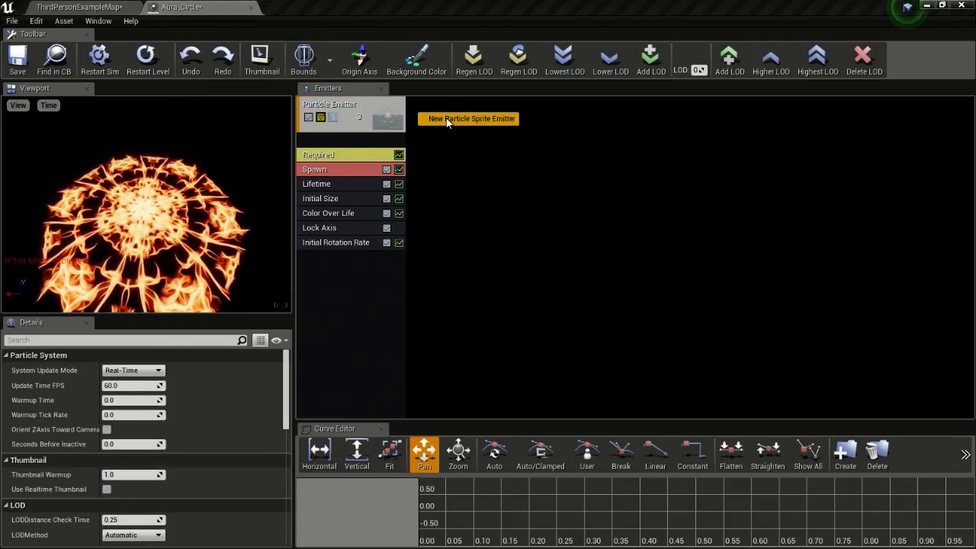
{"action": "left_click", "coordinate": [447, 120]}
{"action": "left_click", "coordinate": [443, 154]}
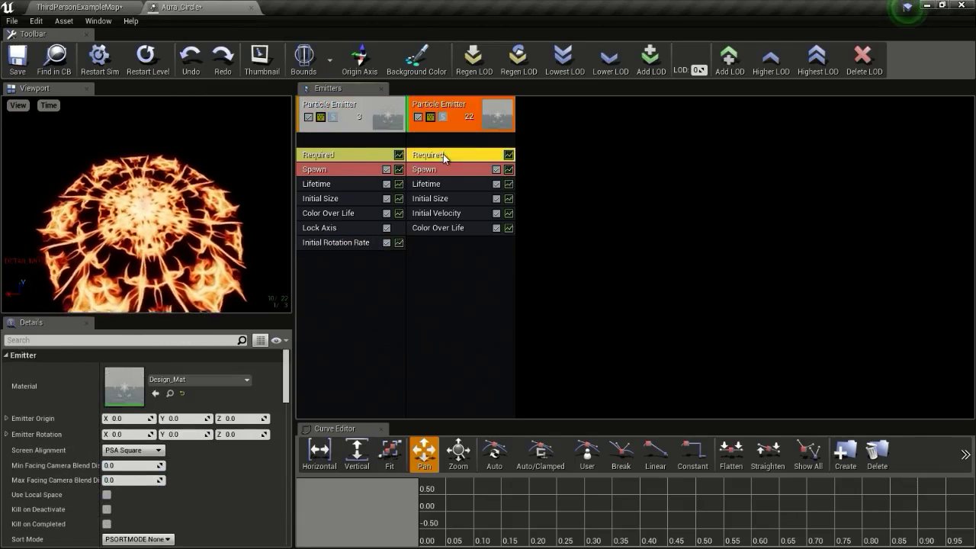
{"action": "left_click", "coordinate": [66, 7]}
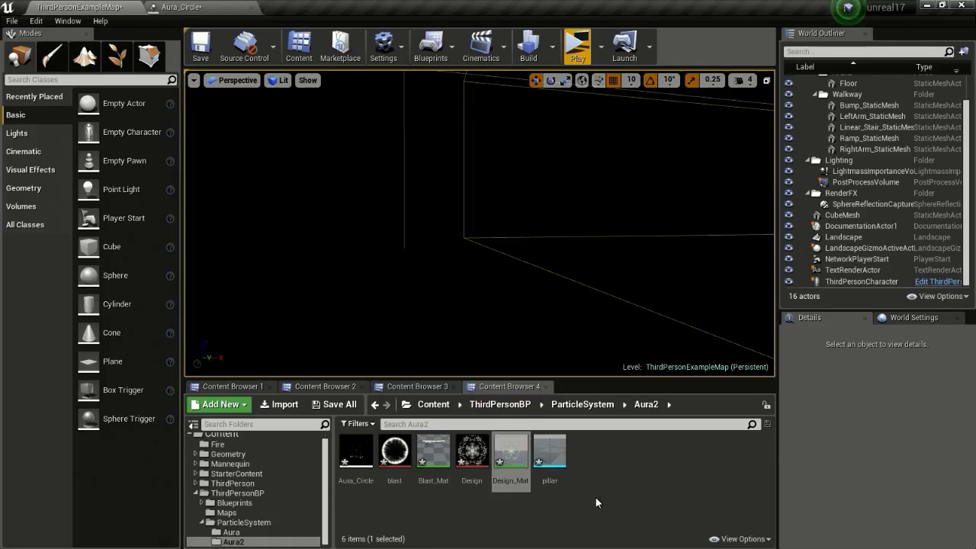
{"action": "left_click", "coordinate": [430, 456]}
{"action": "left_click", "coordinate": [182, 7]}
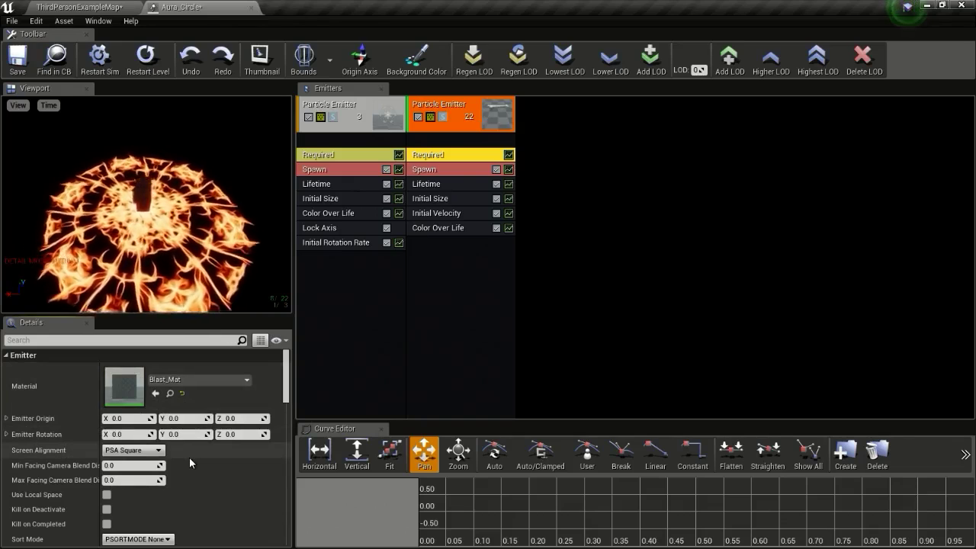
Delete the new emitter's Initial Velocity and make its Lifetime a constant 2.0
{"action": "scroll", "coordinate": [117, 491], "scroll_direction": "down", "scroll_amount": 2}
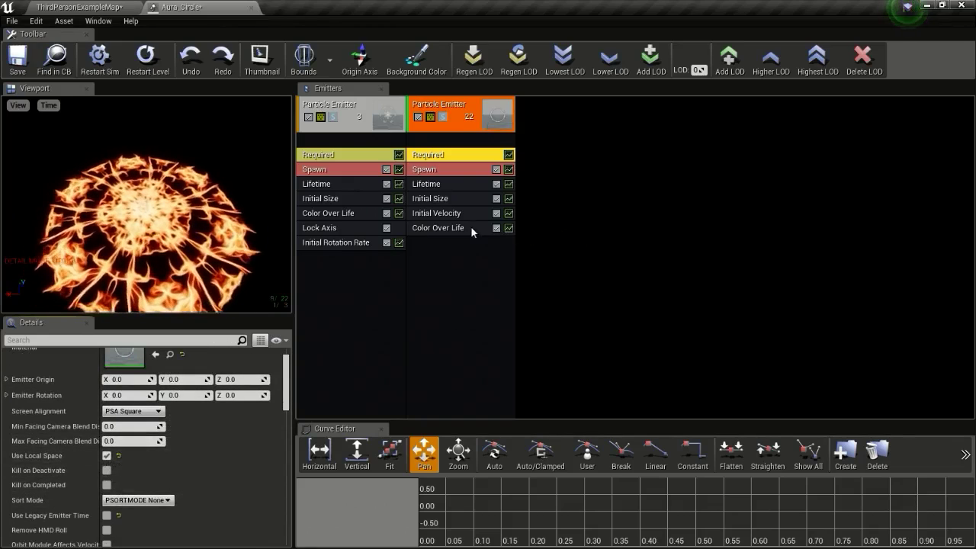
{"action": "left_click", "coordinate": [453, 215]}
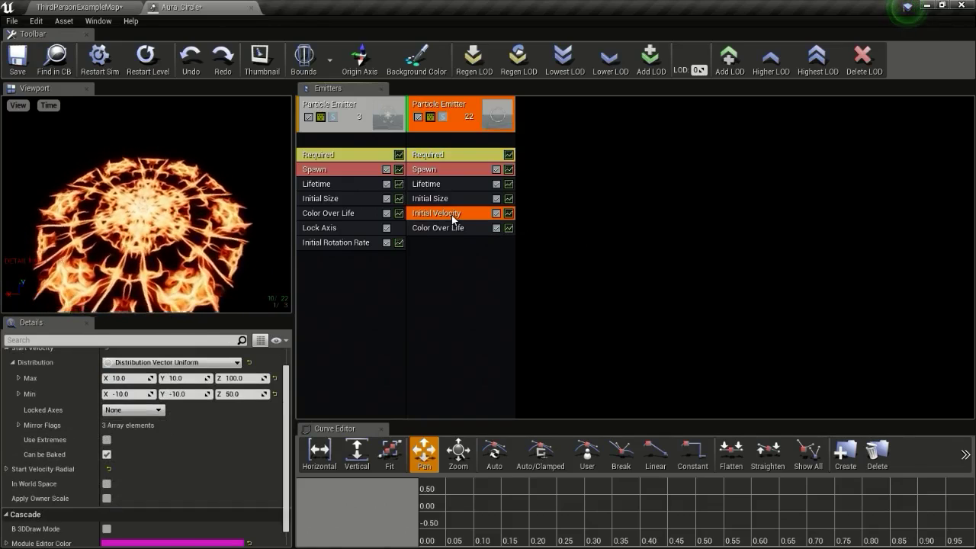
{"action": "key", "text": "Delete"}
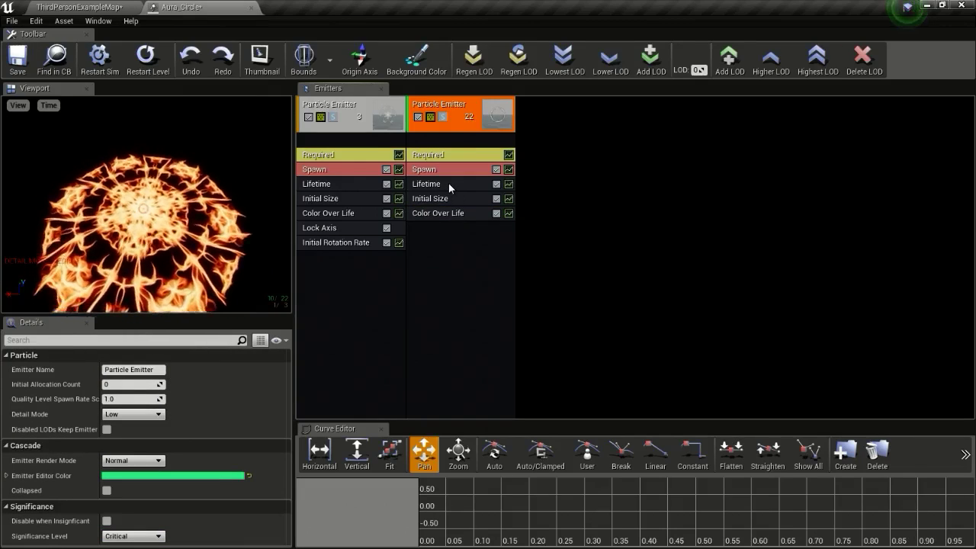
{"action": "left_click", "coordinate": [449, 183]}
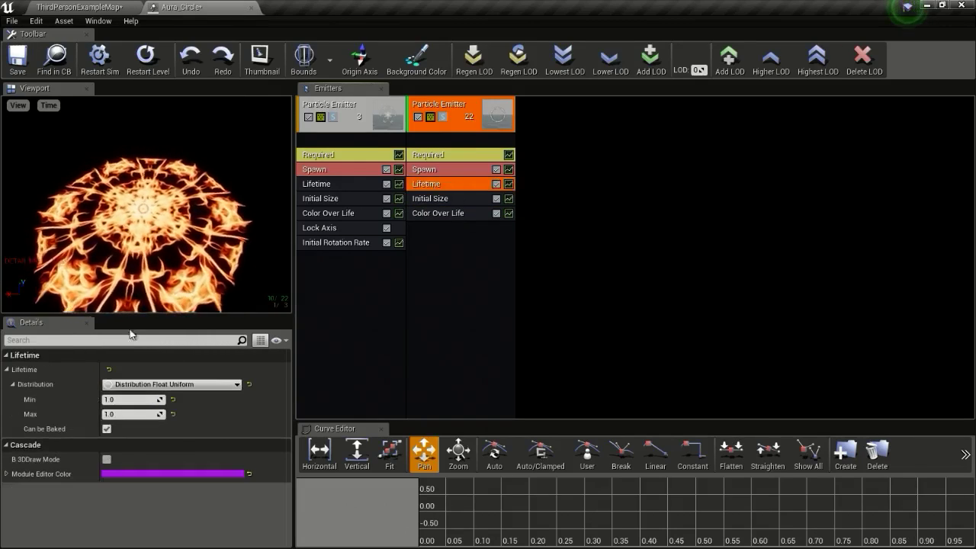
{"action": "left_click", "coordinate": [155, 385]}
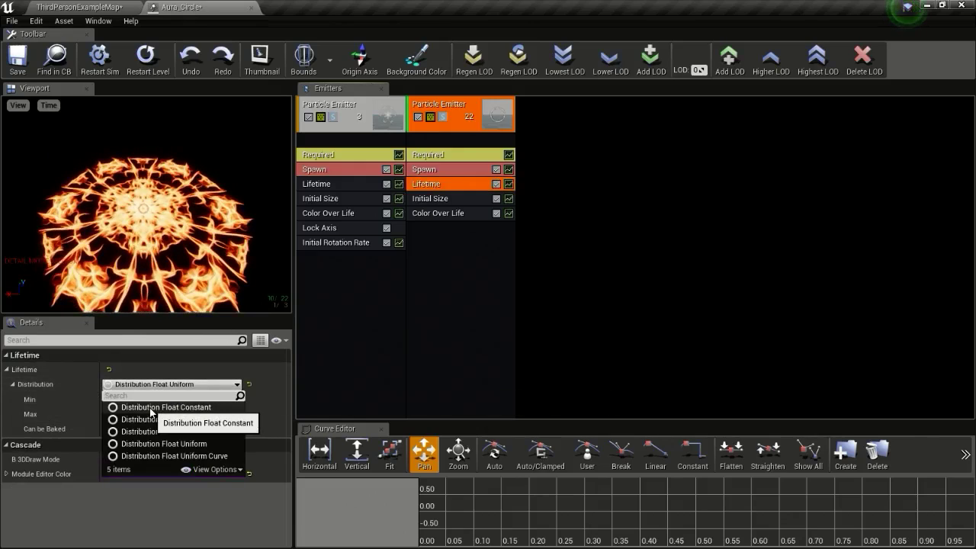
{"action": "left_click", "coordinate": [150, 408]}
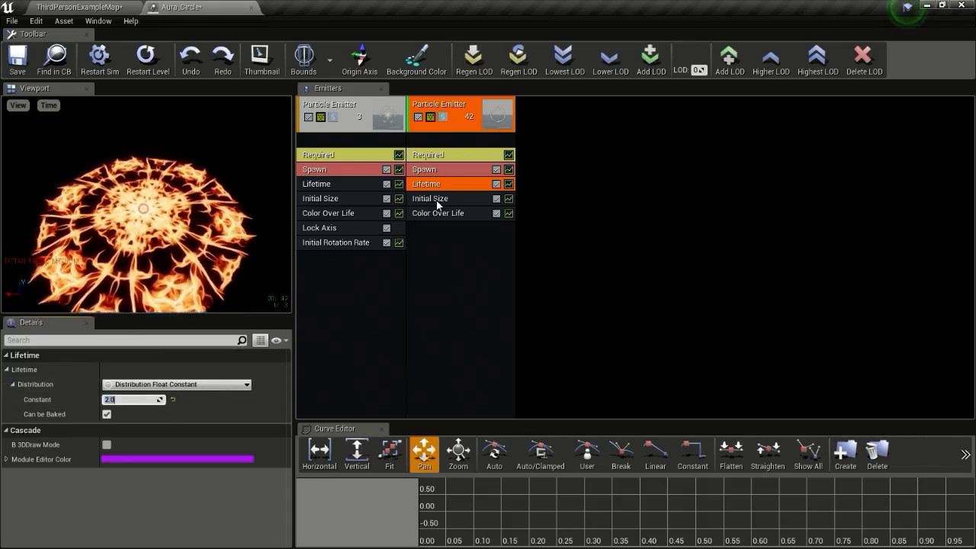
Make the new emitter's Initial Size a constant vector of 500 on X and Z
{"action": "left_click", "coordinate": [329, 197]}
{"action": "left_click", "coordinate": [425, 196]}
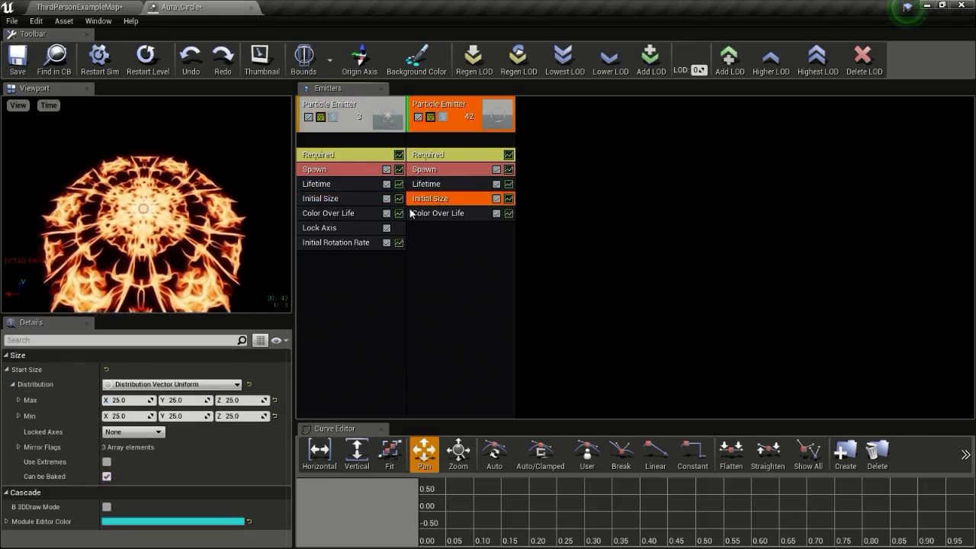
{"action": "left_click", "coordinate": [173, 384]}
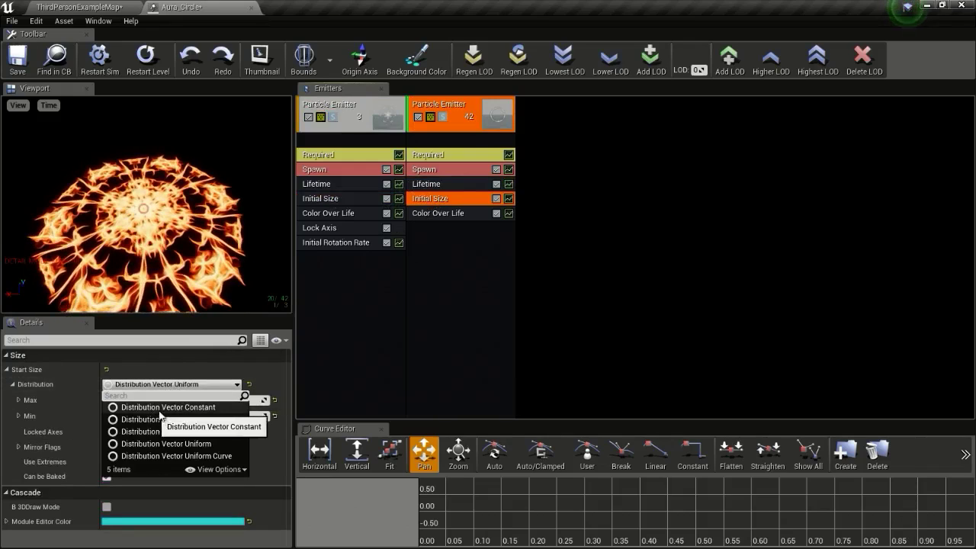
{"action": "left_click", "coordinate": [159, 410]}
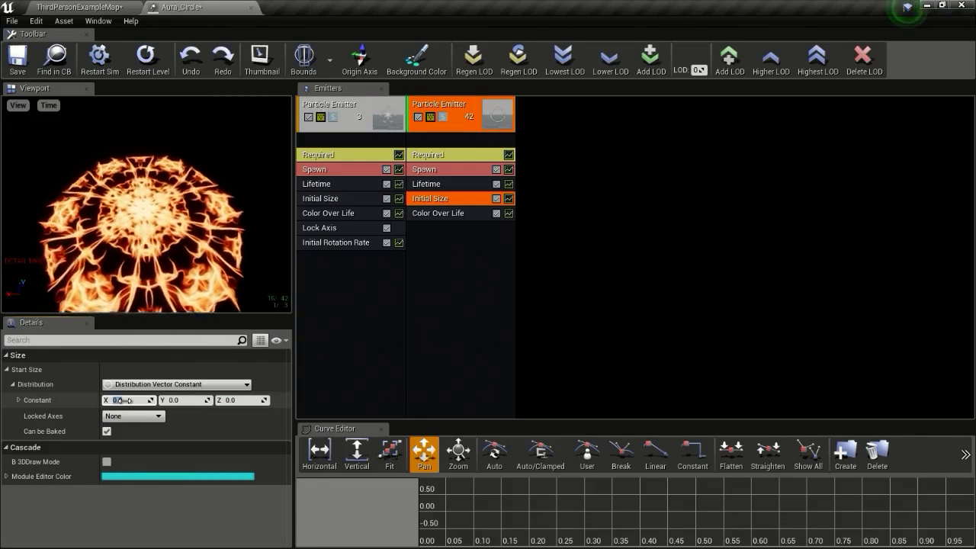
{"action": "type", "text": "500"}
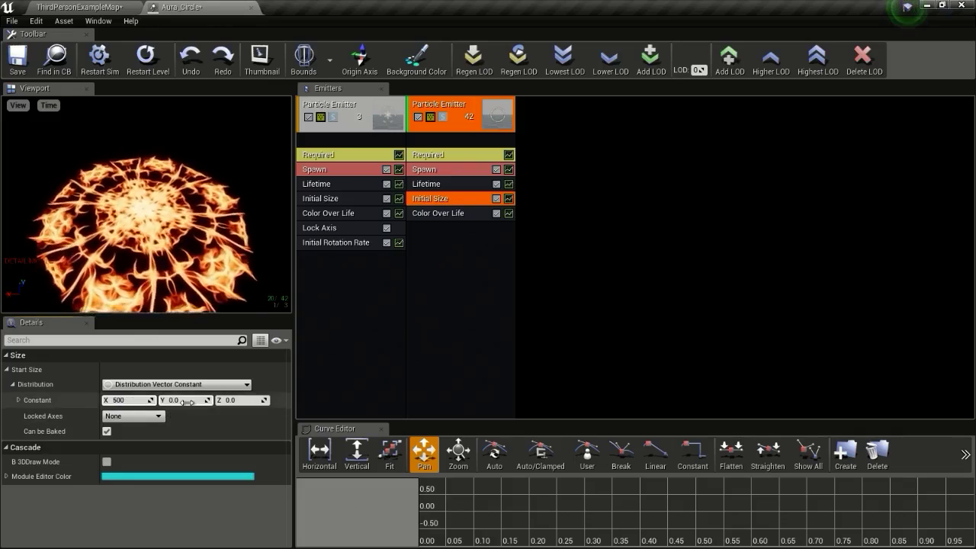
{"action": "key", "text": "Tab"}
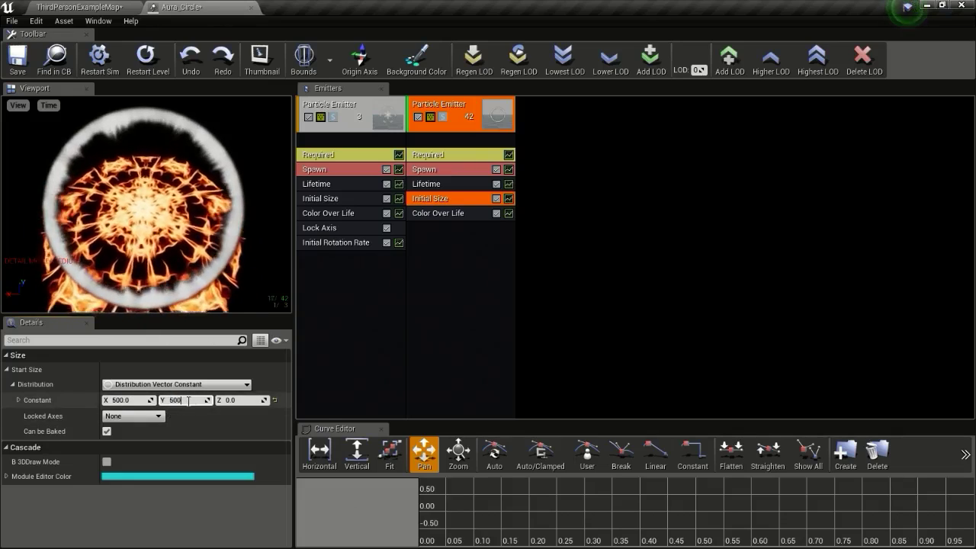
{"action": "type", "text": "500"}
{"action": "key", "text": "Return"}
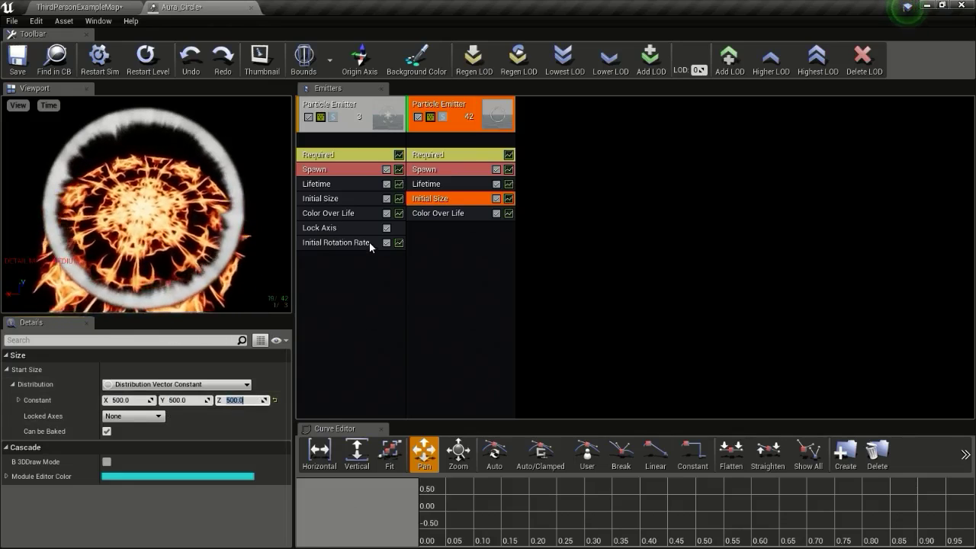
Copy the first emitter's Lock Axis module onto the new emitter
{"action": "left_click", "coordinate": [330, 229]}
{"action": "left_click_drag", "start_coordinate": [330, 229], "coordinate": [431, 228], "text": "ctrl"}
{"action": "left_click_drag", "start_coordinate": [266, 237], "coordinate": [255, 255]}
Raise the new emitter's constant Initial Size to 550 on each axis
{"action": "left_click", "coordinate": [337, 184]}
{"action": "left_click", "coordinate": [342, 197]}
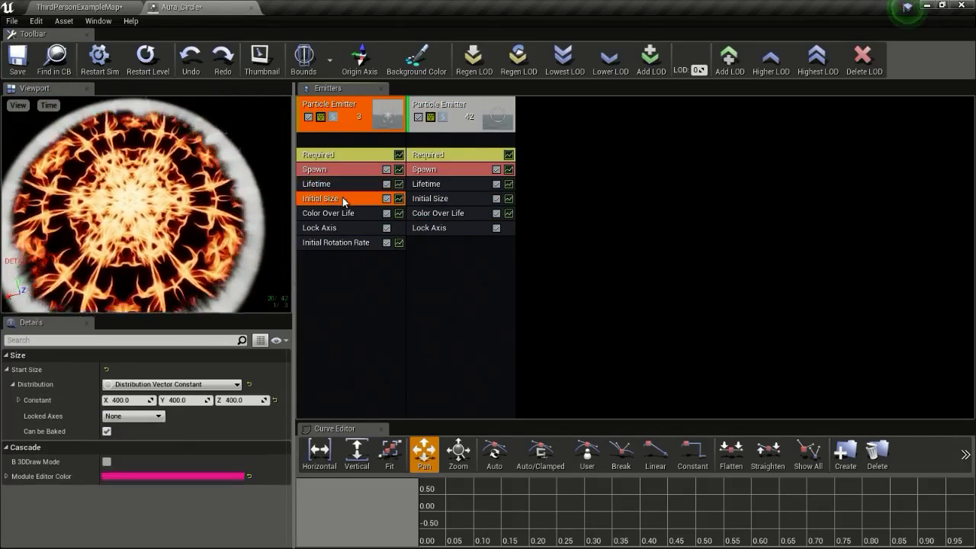
{"action": "left_click", "coordinate": [436, 199]}
{"action": "left_click", "coordinate": [141, 399]}
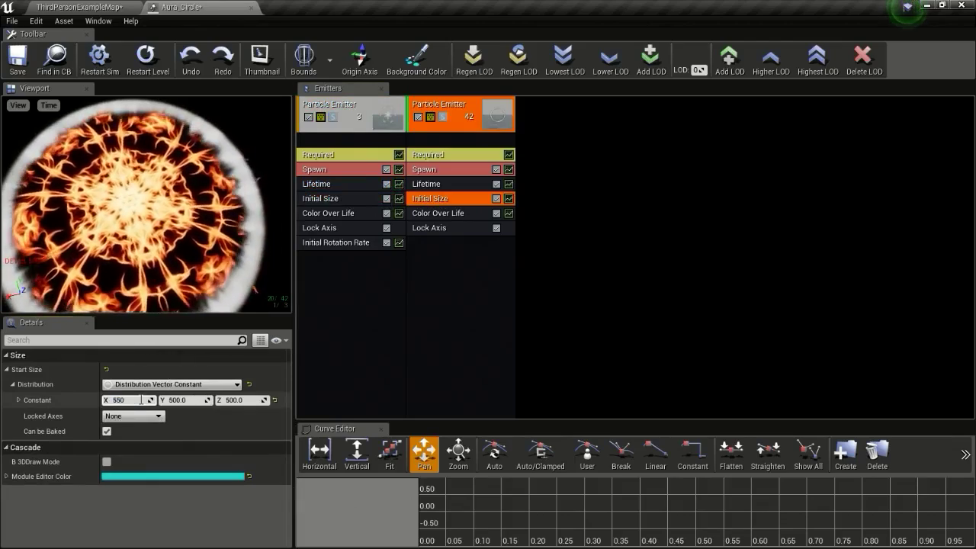
{"action": "left_click", "coordinate": [207, 400]}
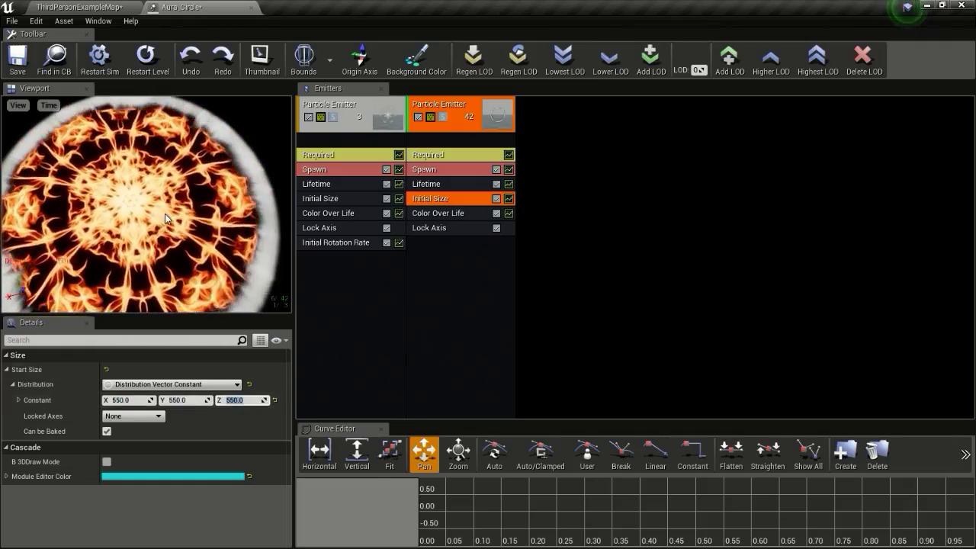
{"action": "key", "text": "Return"}
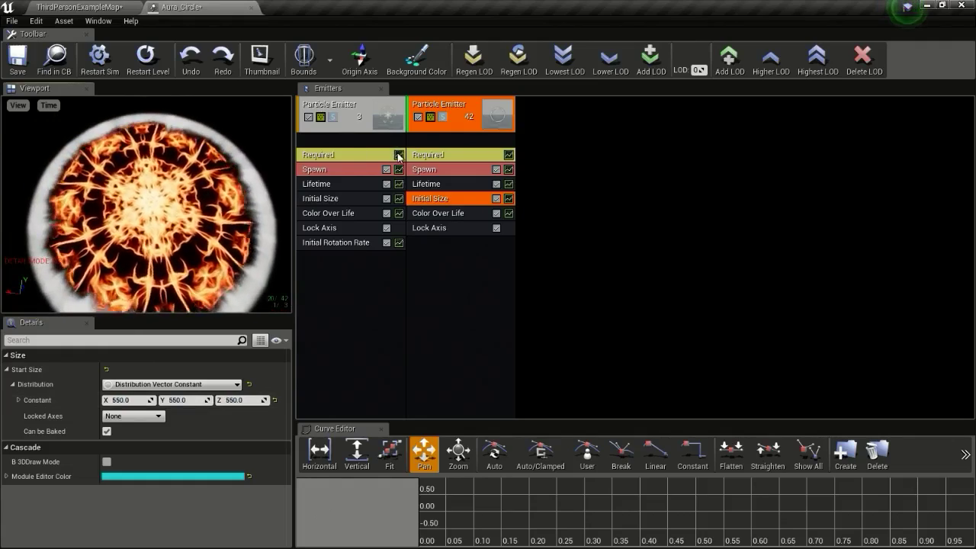
Lower the second emitter's Spawn Rate Constant from 20 to 2.0
{"action": "left_click", "coordinate": [427, 184]}
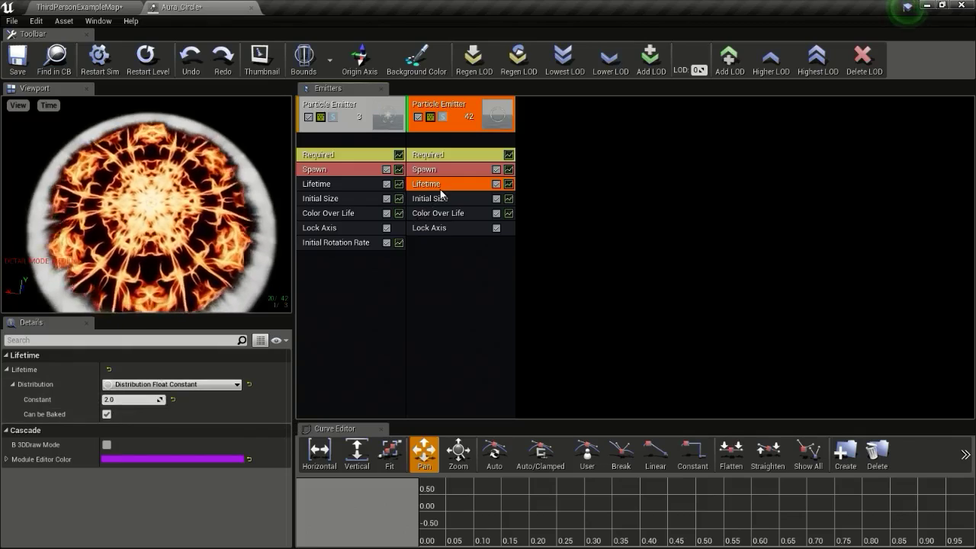
{"action": "left_click", "coordinate": [424, 169]}
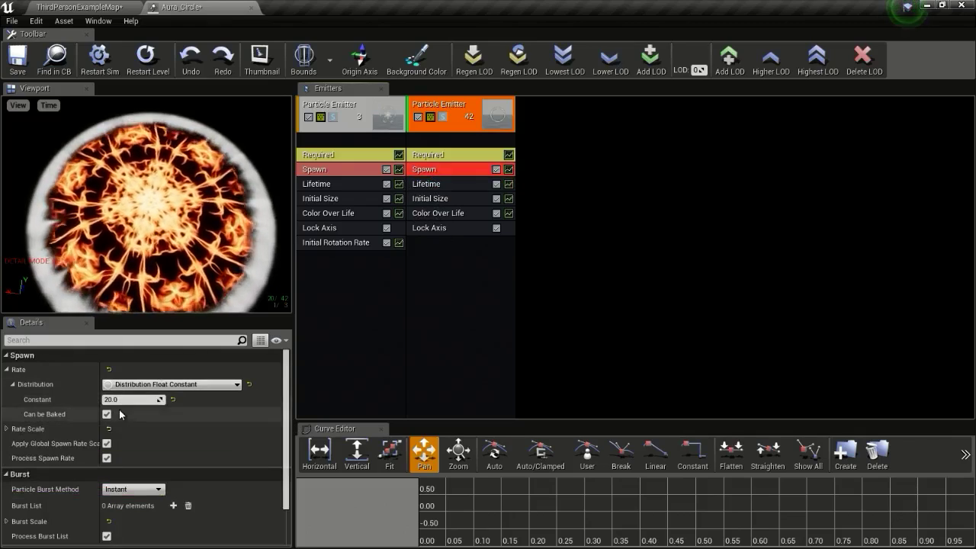
{"action": "left_click", "coordinate": [122, 399]}
{"action": "type", "text": "2.0"}
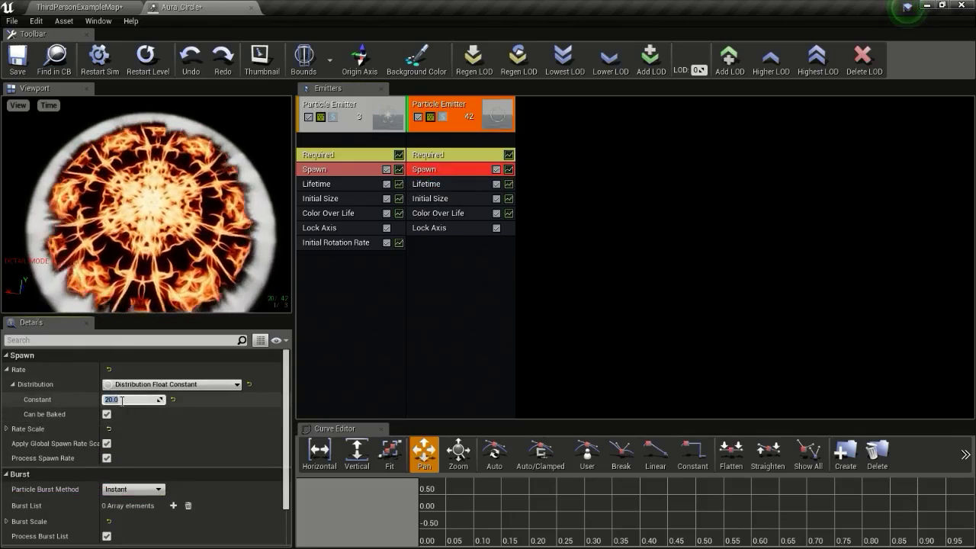
{"action": "key", "text": "Return"}
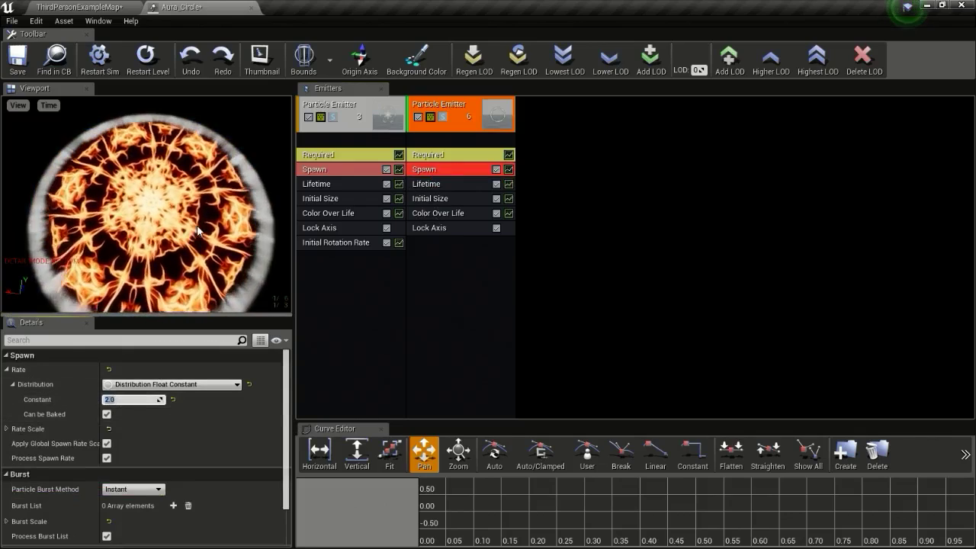
Add a Size By Life module with point 0 Out Val set to 0, 0, 0
{"action": "right_click", "coordinate": [448, 251]}
{"action": "mouse_move", "coordinate": [490, 503]}
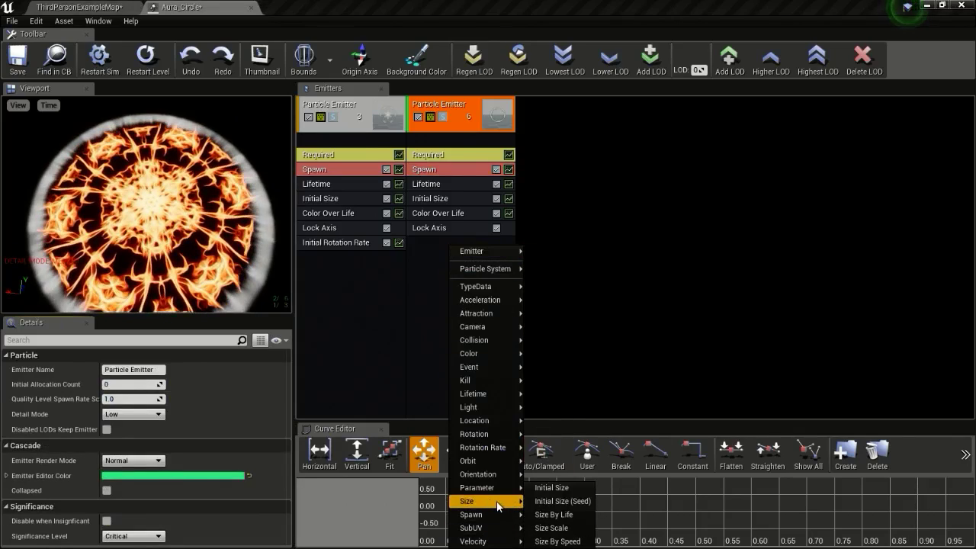
{"action": "left_click", "coordinate": [564, 515]}
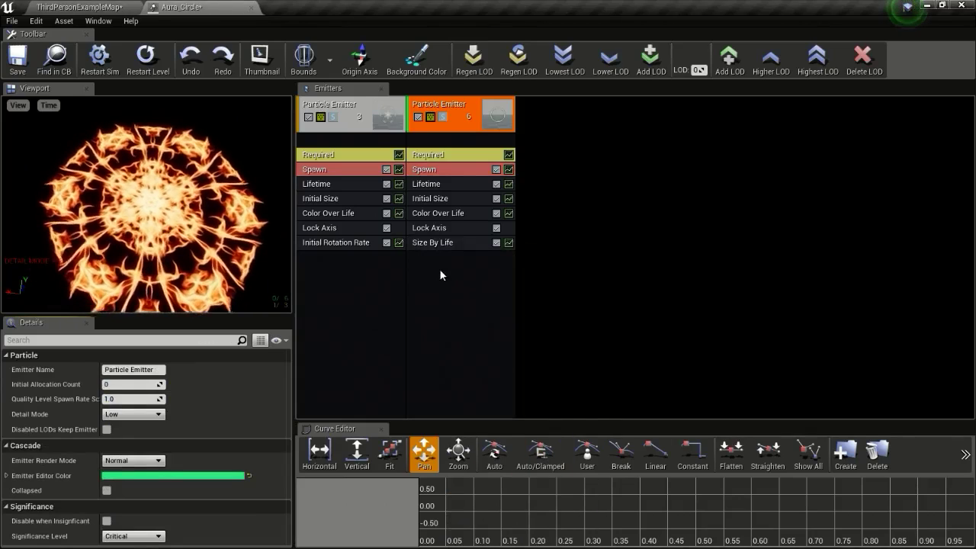
{"action": "left_click", "coordinate": [441, 242]}
{"action": "scroll", "coordinate": [200, 374], "scroll_direction": "down", "scroll_amount": 1}
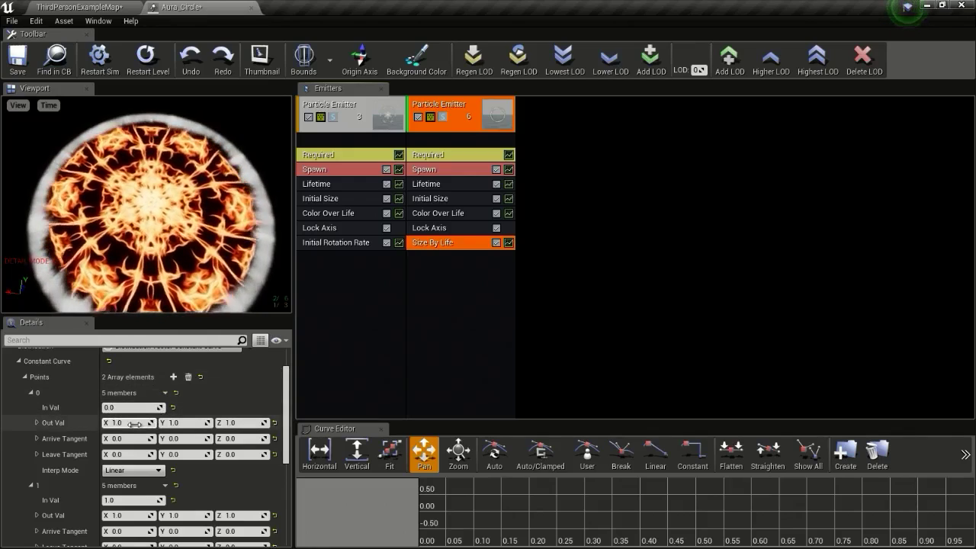
{"action": "left_click", "coordinate": [134, 424]}
{"action": "type", "text": "0"}
{"action": "key", "text": "Tab"}
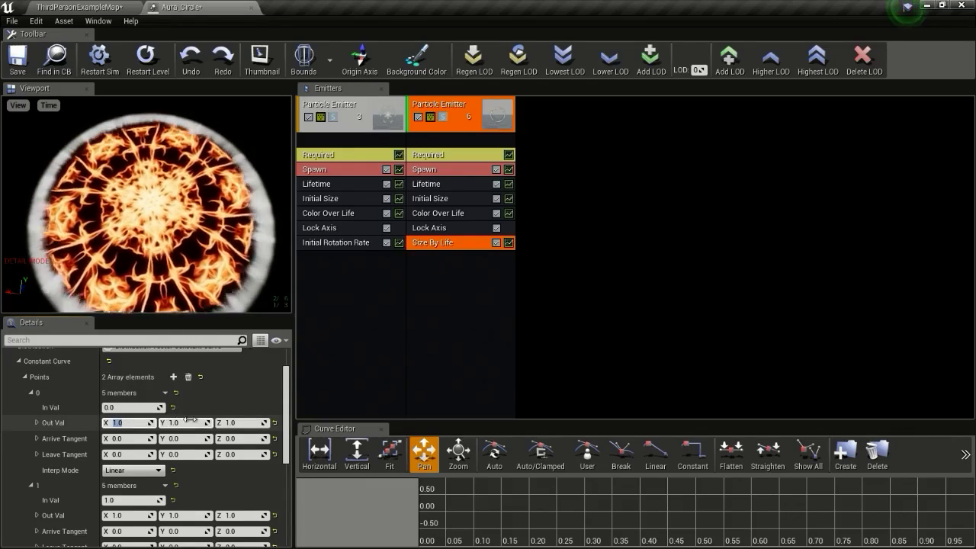
{"action": "type", "text": "0"}
{"action": "key", "text": "Tab"}
{"action": "type", "text": "0"}
{"action": "key", "text": "Return"}
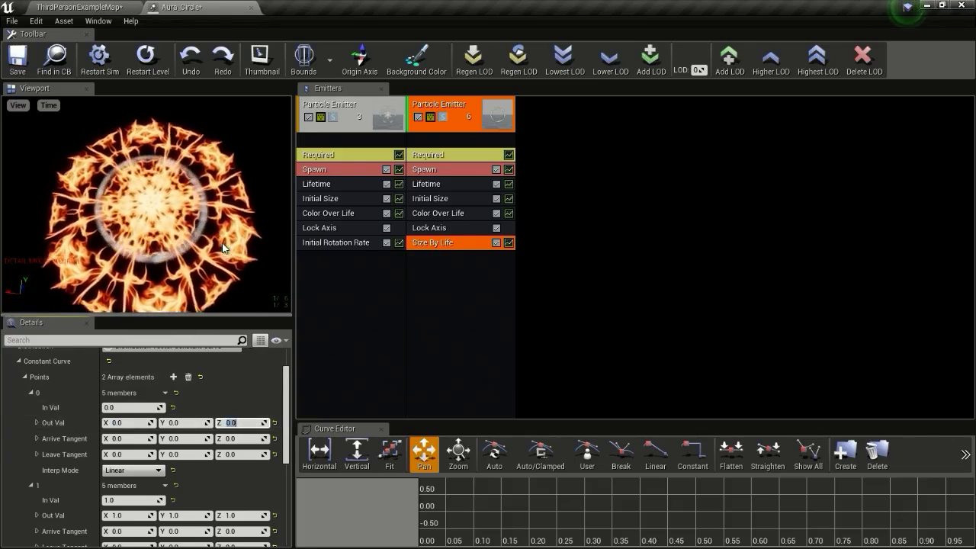
{"action": "left_click_drag", "start_coordinate": [214, 243], "coordinate": [216, 278]}
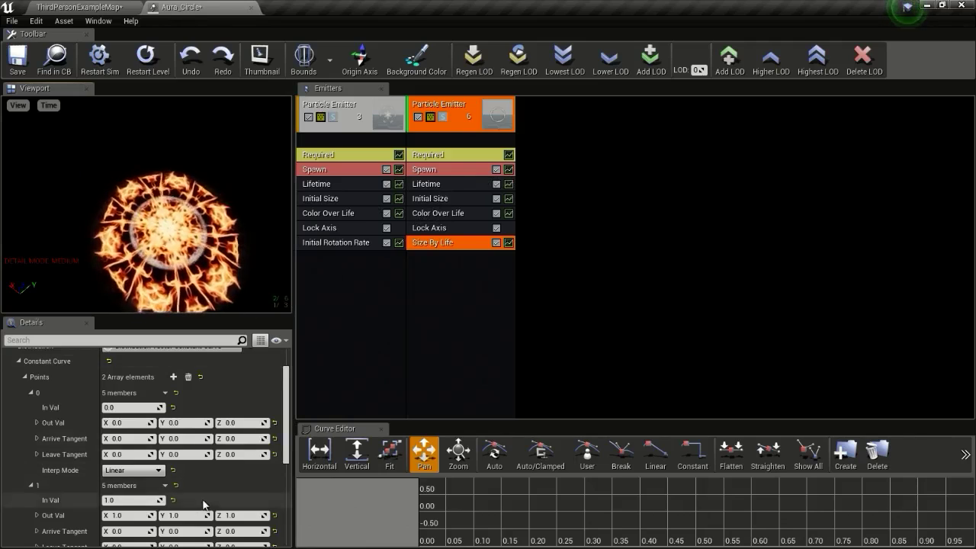
Raise the second emitter's Initial Size to 600 on X, Y and Z
{"action": "left_click", "coordinate": [432, 199]}
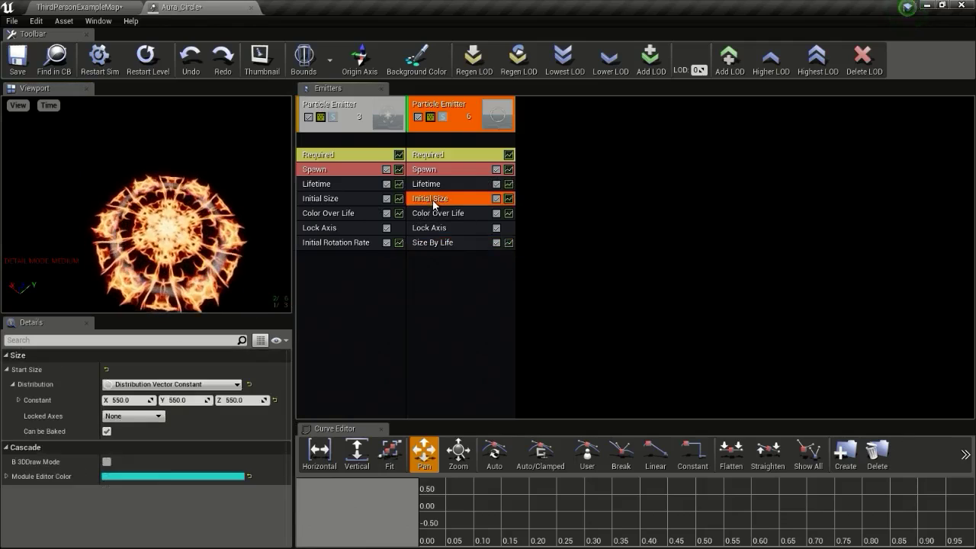
{"action": "left_click", "coordinate": [125, 399]}
{"action": "type", "text": "600"}
{"action": "key", "text": "Return"}
{"action": "left_click", "coordinate": [194, 400]}
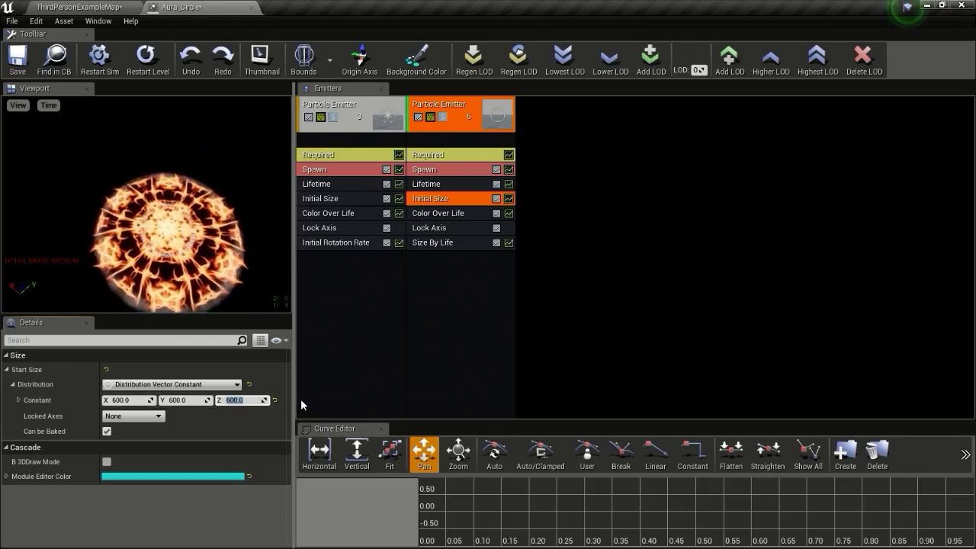
Set the second emitter's Color Over Life point 0 colour to R 23, G 12
{"action": "left_click", "coordinate": [452, 217]}
{"action": "scroll", "coordinate": [191, 429], "scroll_direction": "down", "scroll_amount": 2}
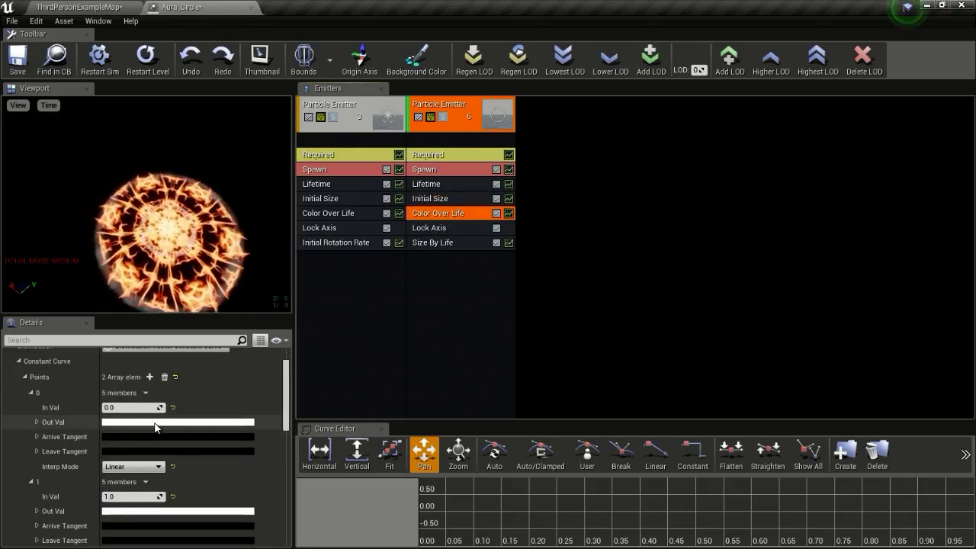
{"action": "left_click", "coordinate": [155, 424]}
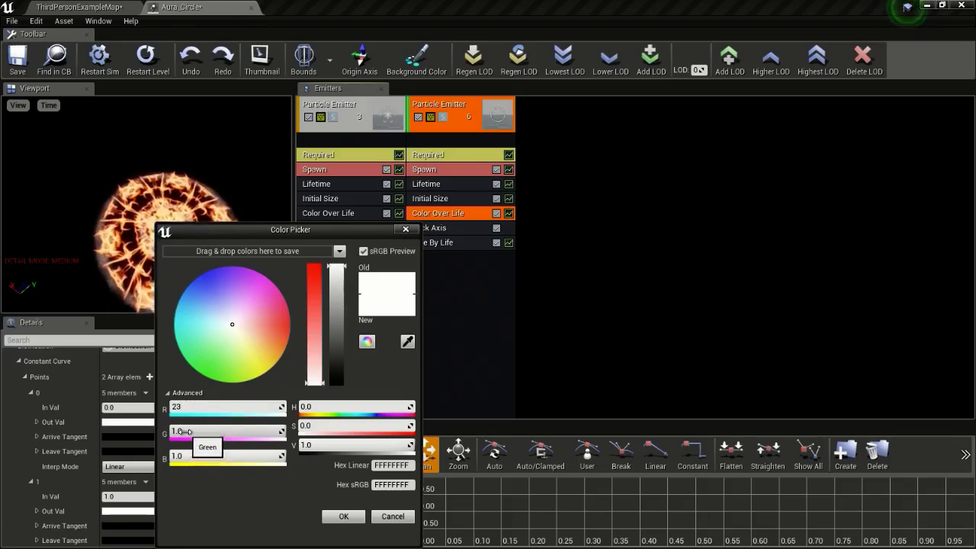
{"action": "left_click", "coordinate": [187, 431]}
{"action": "type", "text": "12"}
{"action": "left_click", "coordinate": [204, 456]}
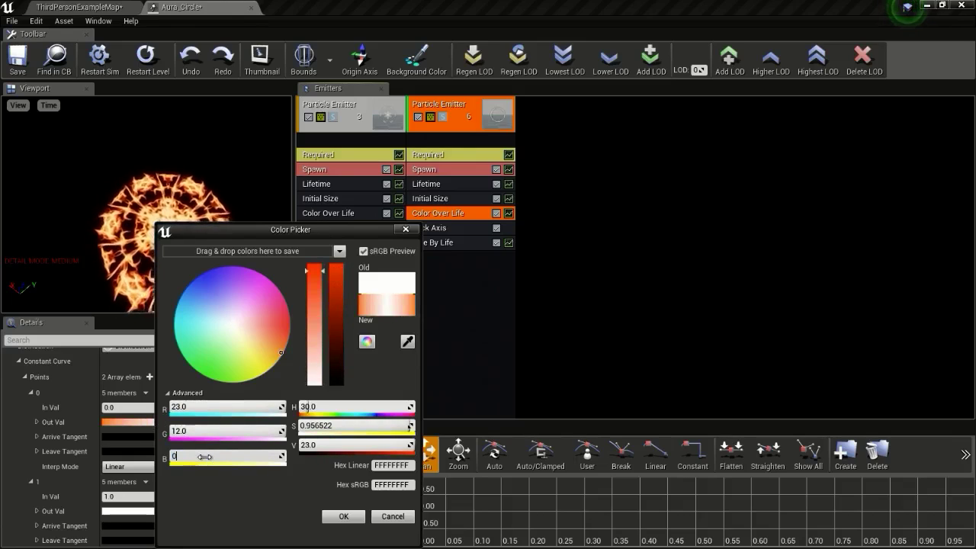
{"action": "left_click", "coordinate": [343, 516]}
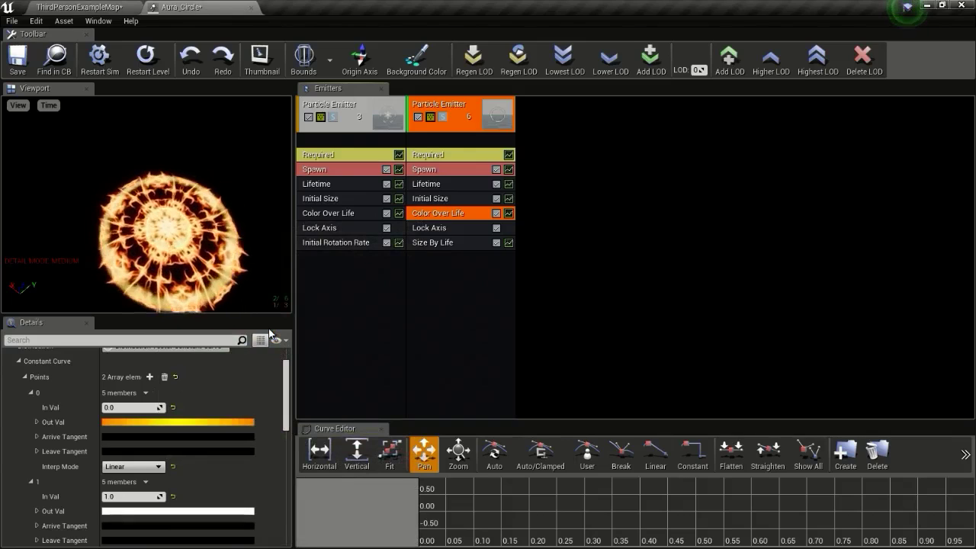
Check the first emitter's colour, then adjust the second emitter's starting orange to G 2
{"action": "left_click", "coordinate": [330, 212]}
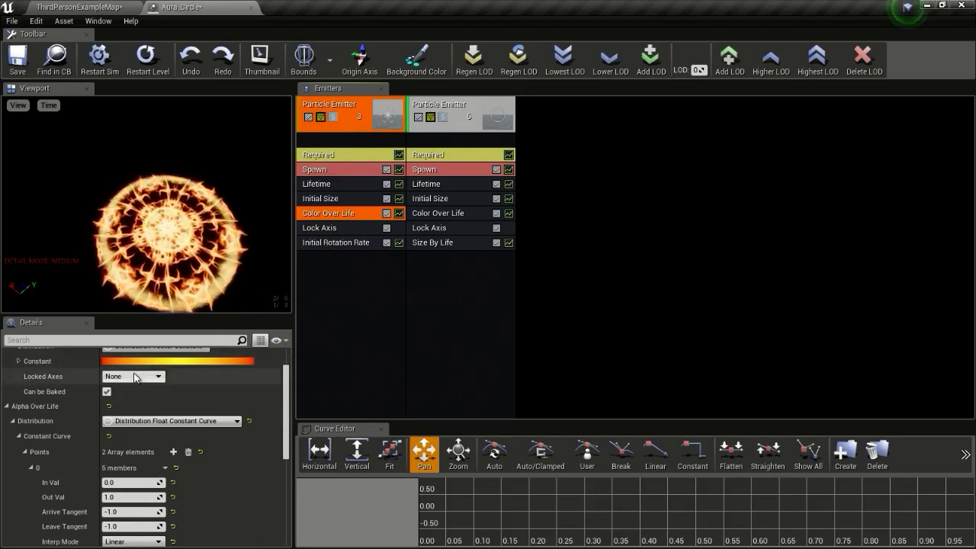
{"action": "left_click", "coordinate": [159, 381]}
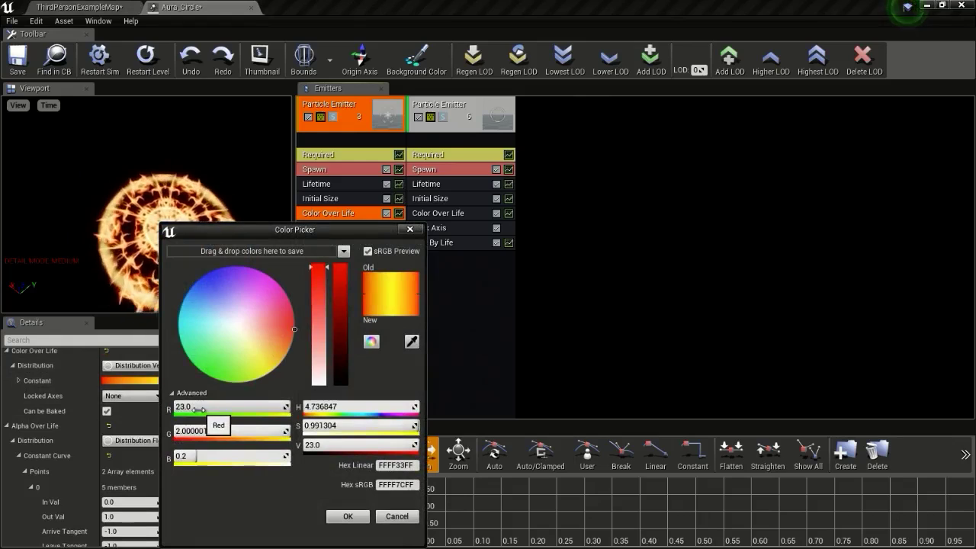
{"action": "left_click", "coordinate": [397, 517]}
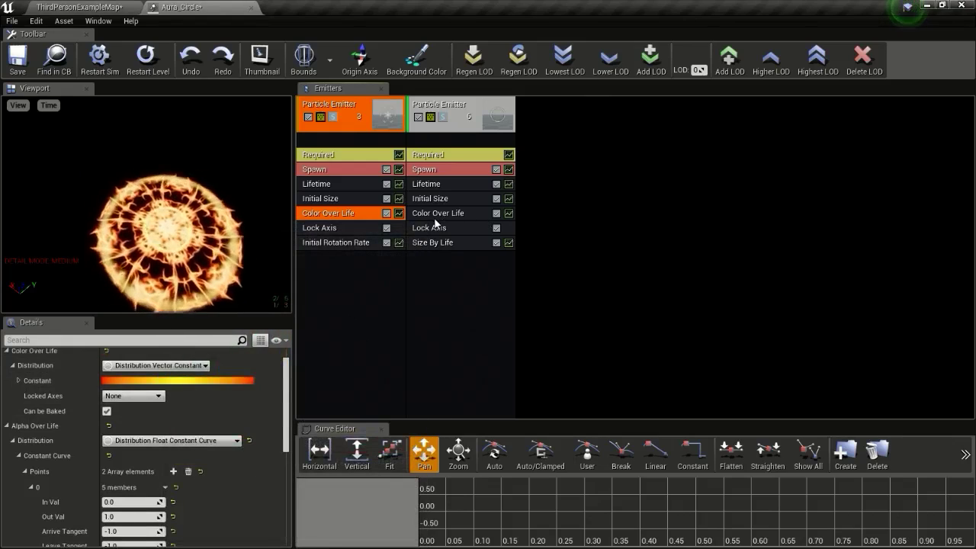
{"action": "left_click", "coordinate": [434, 214]}
{"action": "left_click", "coordinate": [116, 442]}
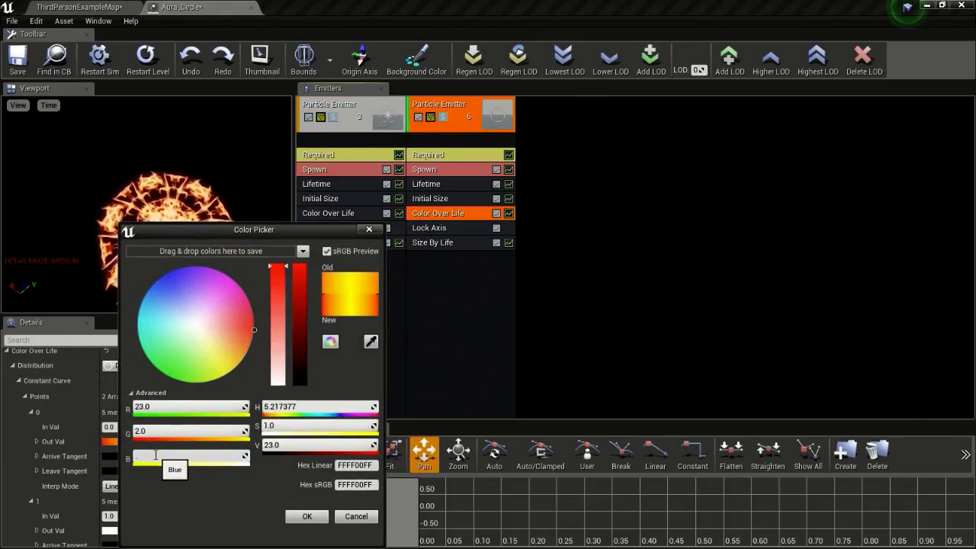
{"action": "left_click", "coordinate": [305, 516]}
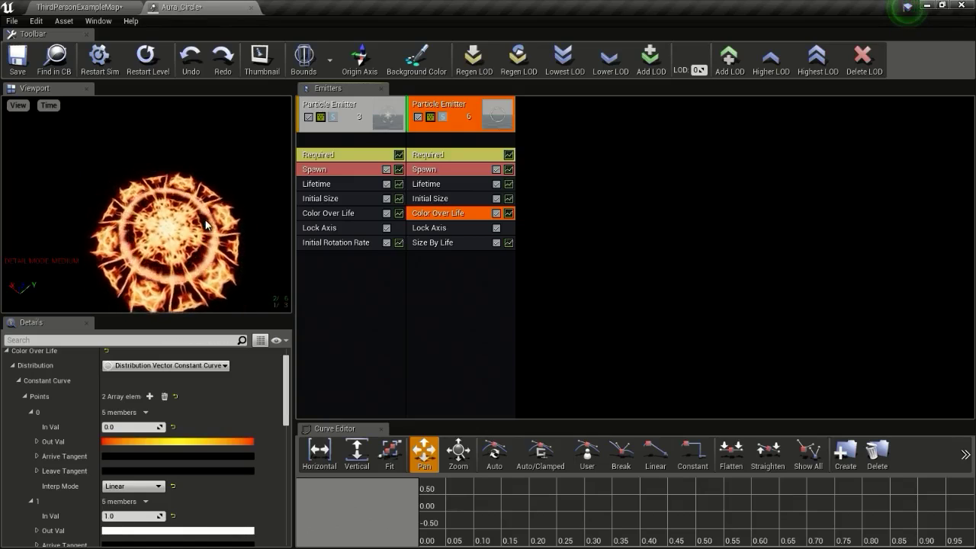
Drop Aura_Circle into ThirdPersonExampleMap at height 150 and delete the Floor actor
{"action": "left_click", "coordinate": [97, 6]}
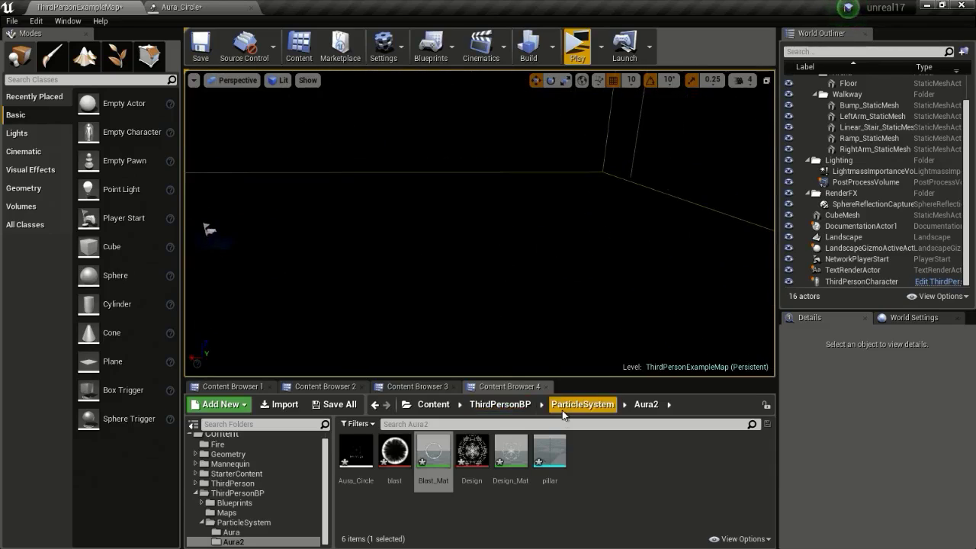
{"action": "left_click_drag", "start_coordinate": [448, 294], "coordinate": [465, 248]}
{"action": "left_click_drag", "start_coordinate": [402, 285], "coordinate": [522, 285]}
{"action": "right_click_drag", "start_coordinate": [523, 285], "coordinate": [512, 282]}
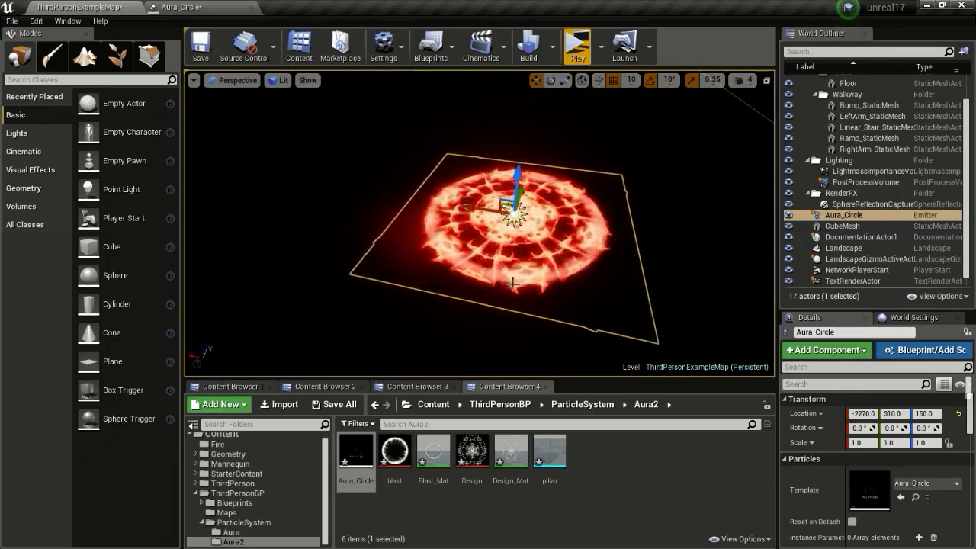
{"action": "left_click", "coordinate": [459, 285]}
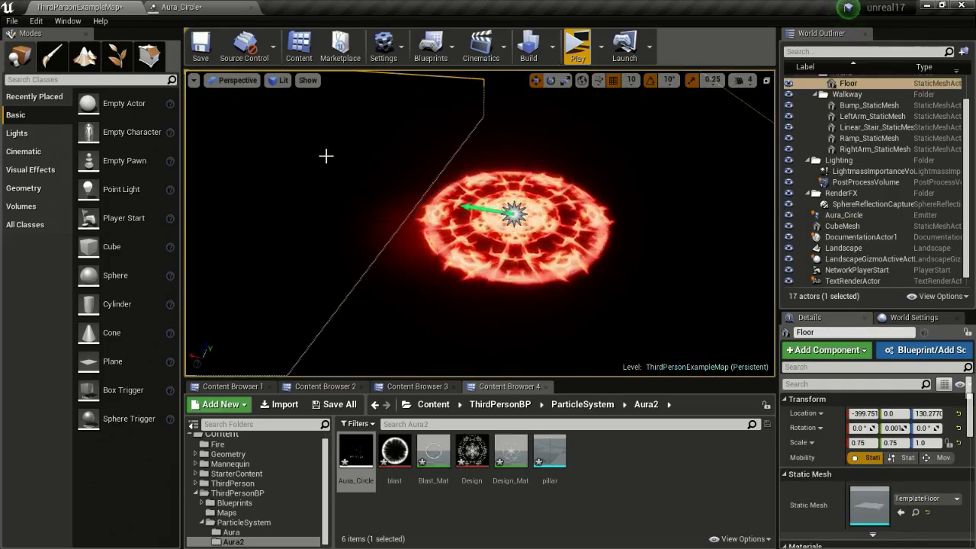
{"action": "key", "text": "Delete"}
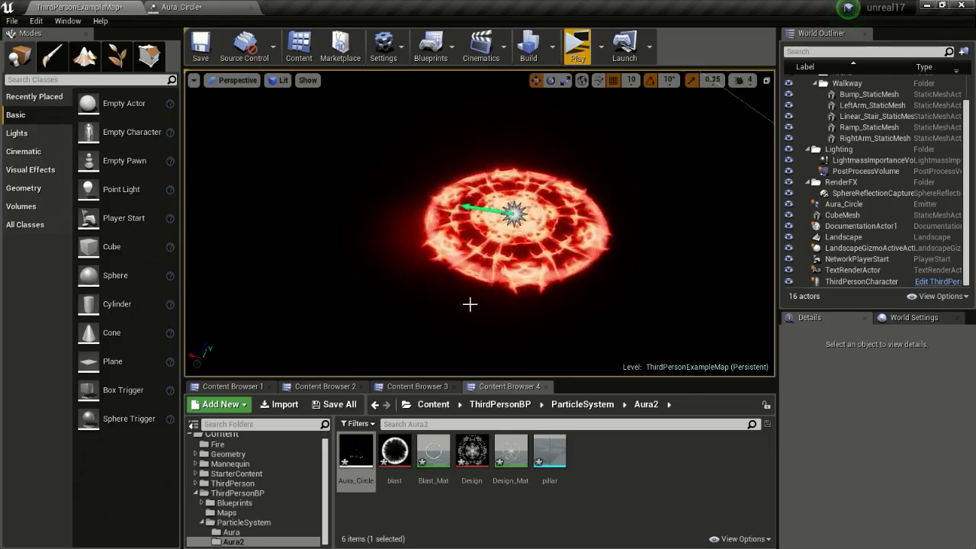
Set Alpha Over Life point 1's In Val to 0.8
{"action": "left_click", "coordinate": [190, 6]}
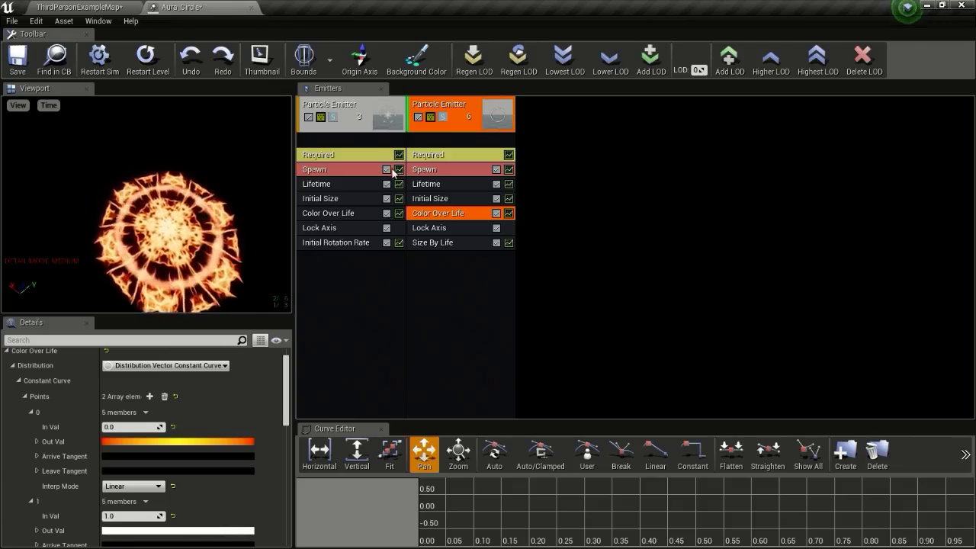
{"action": "scroll", "coordinate": [162, 460], "scroll_direction": "down", "scroll_amount": 5}
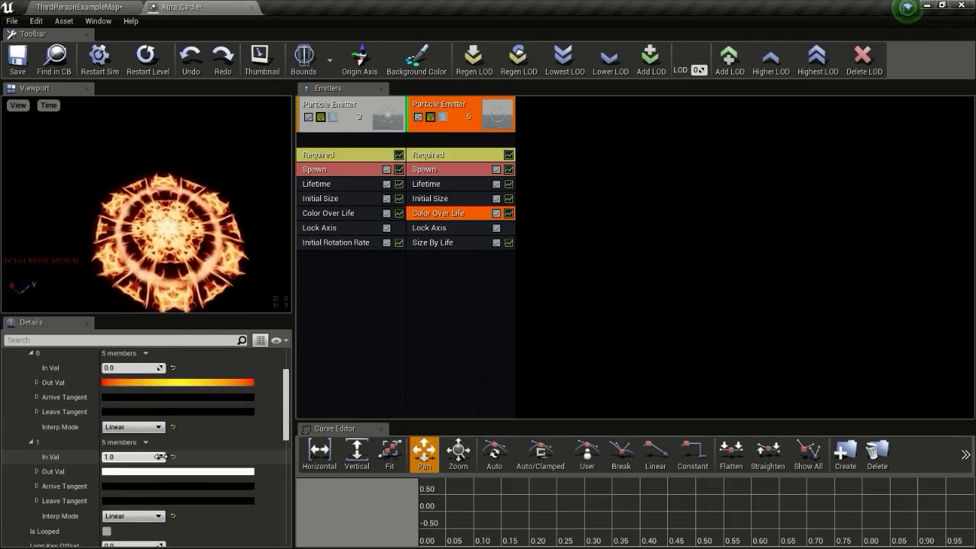
{"action": "scroll", "coordinate": [115, 463], "scroll_direction": "down", "scroll_amount": 6}
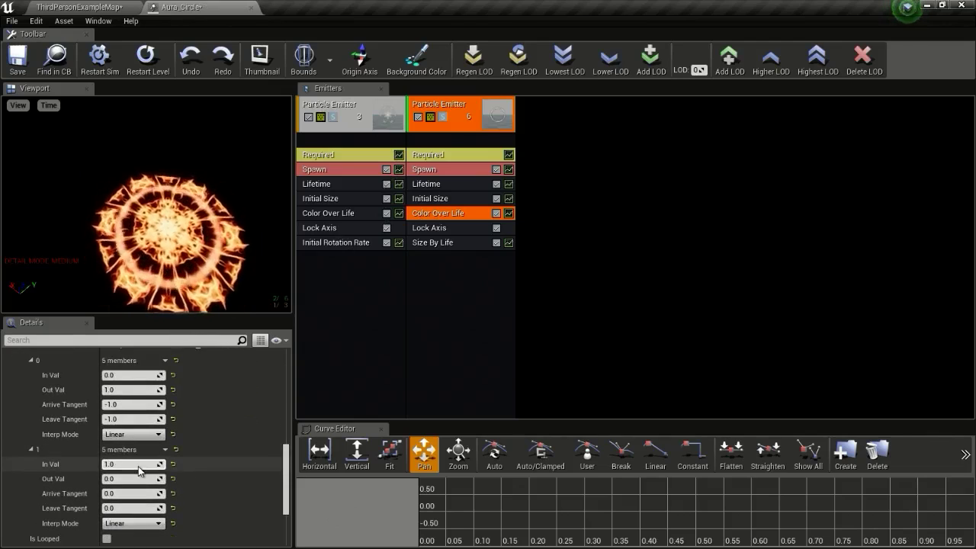
{"action": "scroll", "coordinate": [131, 466], "scroll_direction": "up", "scroll_amount": 1}
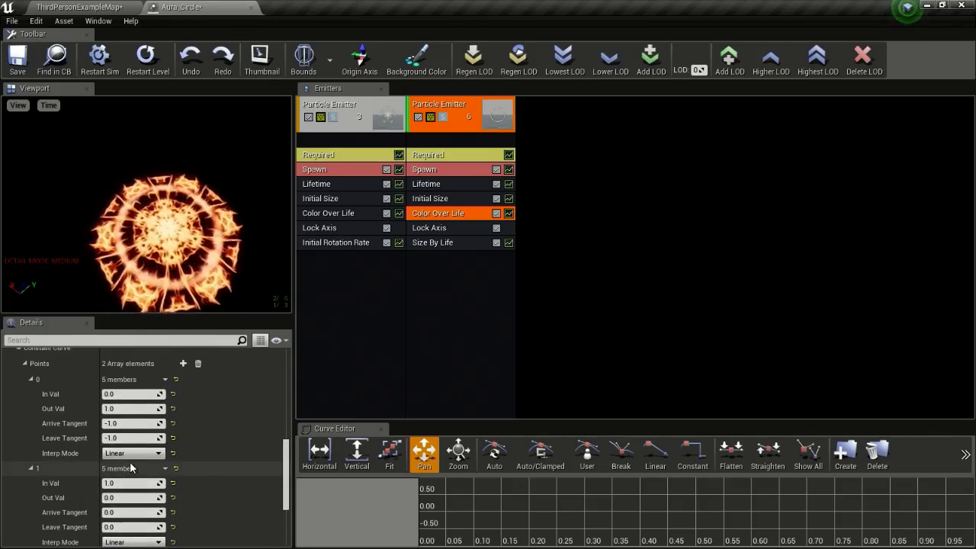
{"action": "scroll", "coordinate": [131, 467], "scroll_direction": "up", "scroll_amount": 8}
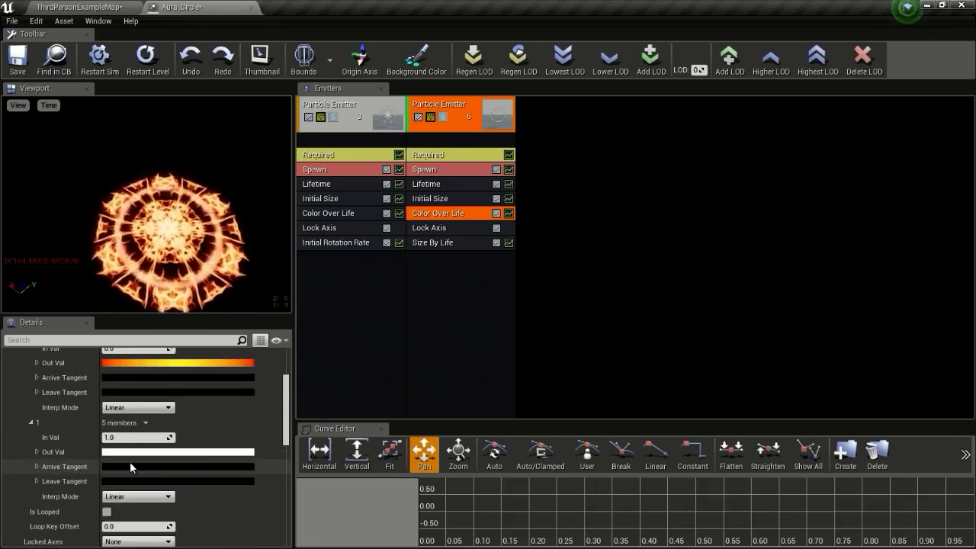
{"action": "scroll", "coordinate": [130, 461], "scroll_direction": "down", "scroll_amount": 10}
{"action": "scroll", "coordinate": [132, 462], "scroll_direction": "up", "scroll_amount": 2}
{"action": "scroll", "coordinate": [163, 463], "scroll_direction": "down", "scroll_amount": 2}
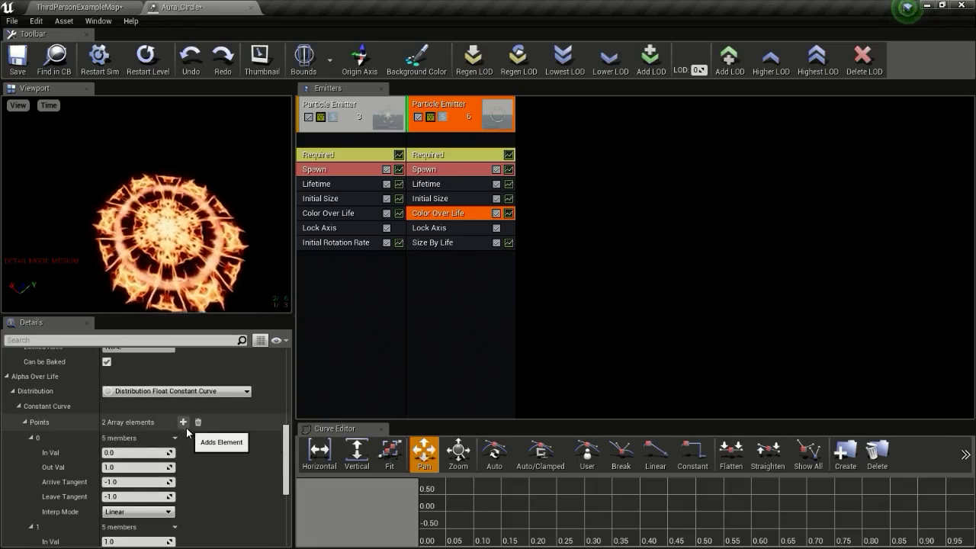
{"action": "scroll", "coordinate": [186, 419], "scroll_direction": "down", "scroll_amount": 1}
{"action": "scroll", "coordinate": [206, 452], "scroll_direction": "down", "scroll_amount": 6}
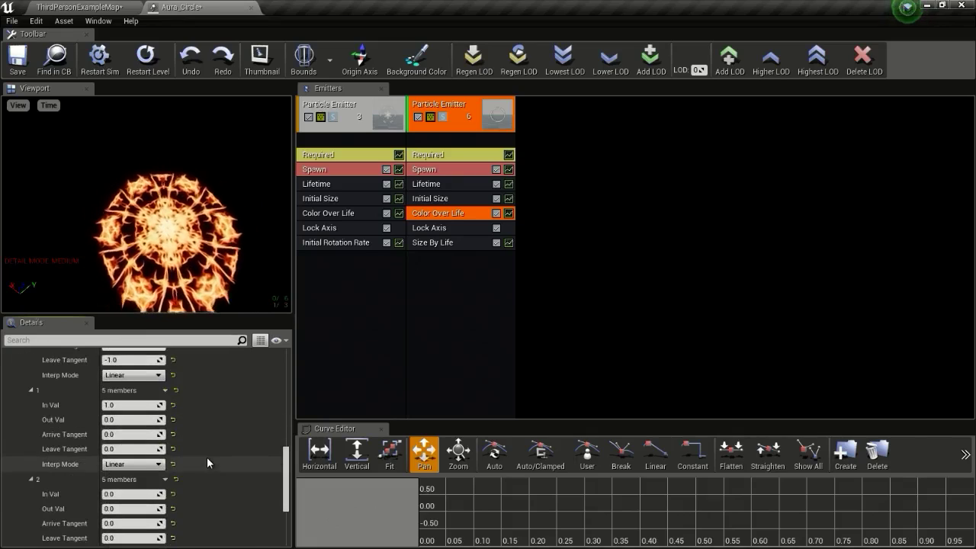
{"action": "left_click", "coordinate": [114, 405]}
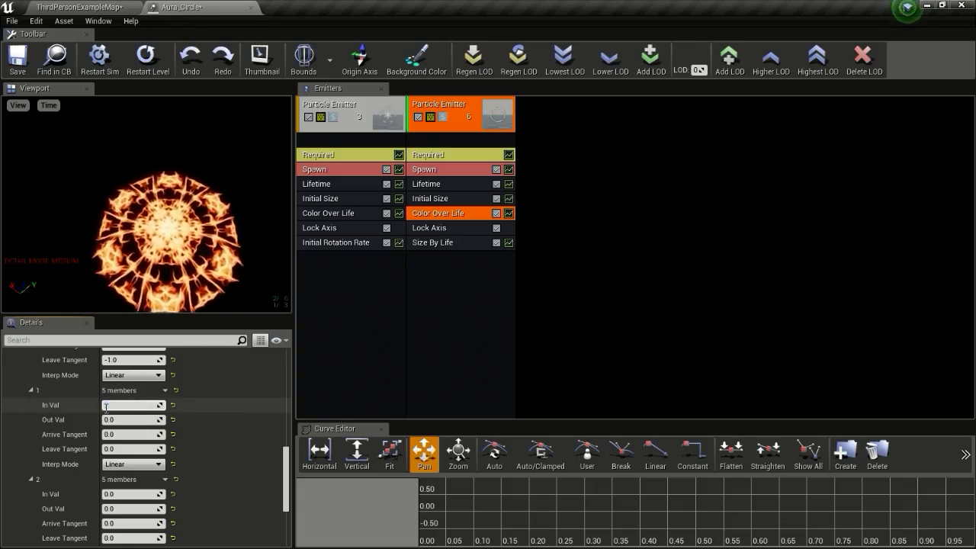
{"action": "key", "text": "Return"}
Set point 2's In Val to 1.0, save Aura_Circle, and return to the level
{"action": "scroll", "coordinate": [161, 421], "scroll_direction": "down", "scroll_amount": 2}
{"action": "left_click", "coordinate": [114, 435]}
{"action": "type", "text": "1"}
{"action": "key", "text": "Return"}
{"action": "left_click", "coordinate": [17, 58]}
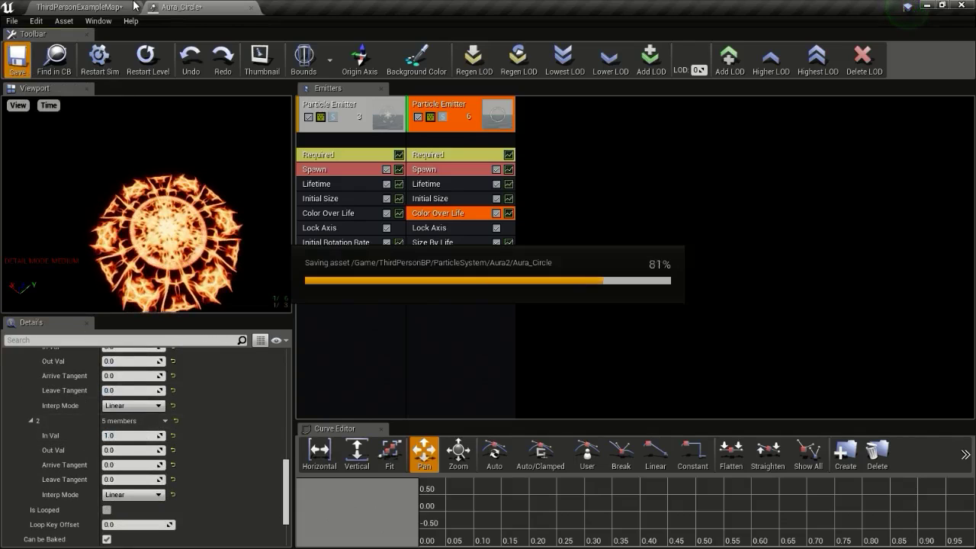
{"action": "left_click", "coordinate": [121, 7]}
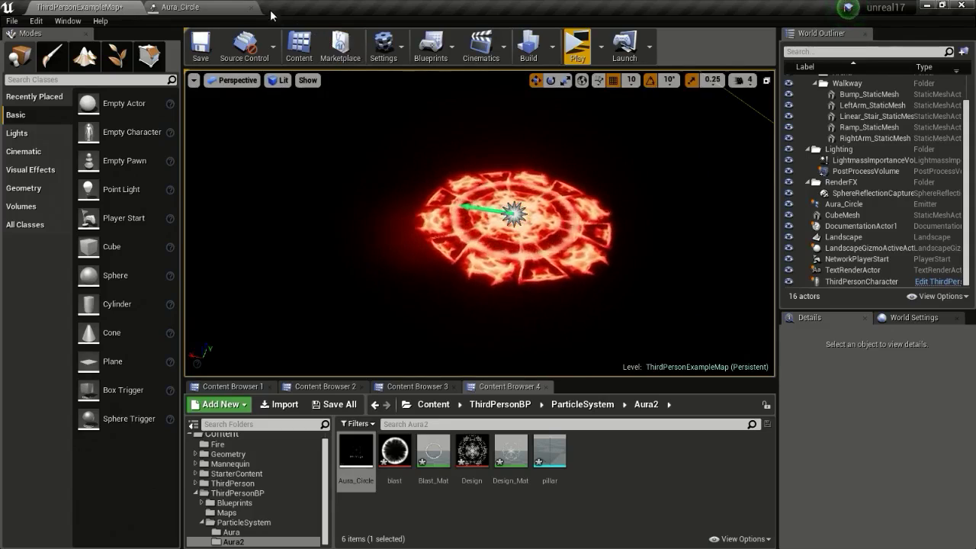
End the second emitter's alpha fade at 0.95 by setting alpha point 1's time
{"action": "left_click", "coordinate": [176, 7]}
{"action": "scroll", "coordinate": [128, 431], "scroll_direction": "up", "scroll_amount": 3}
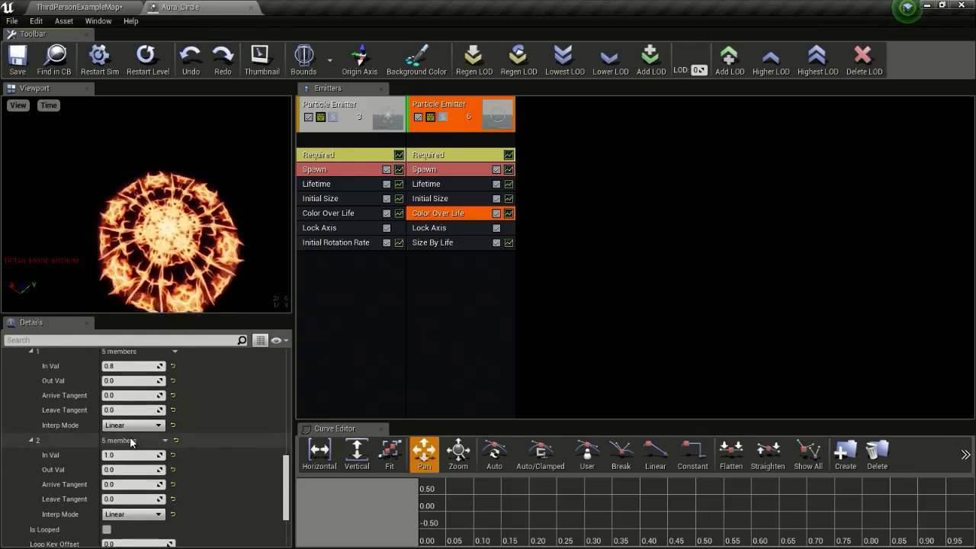
{"action": "type", "text": "95"}
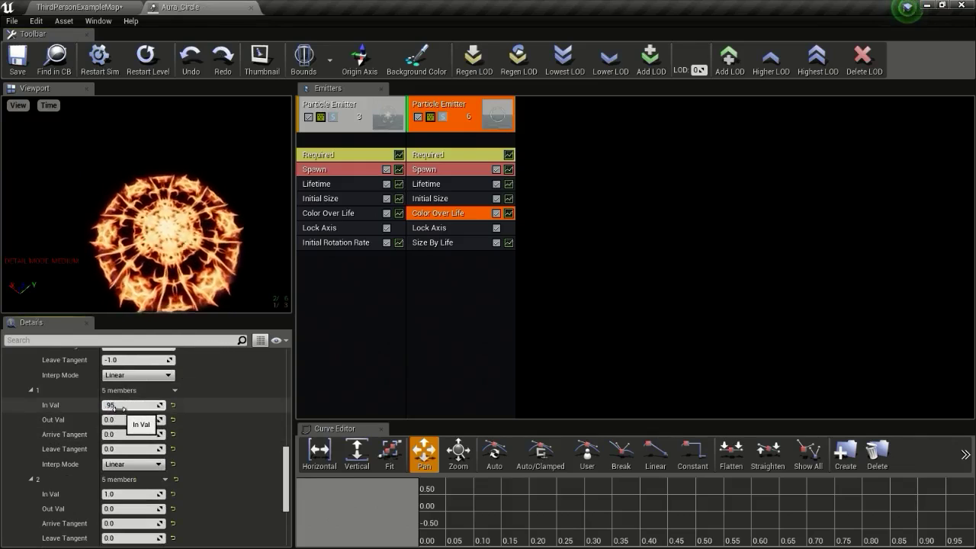
{"action": "key", "text": "Return"}
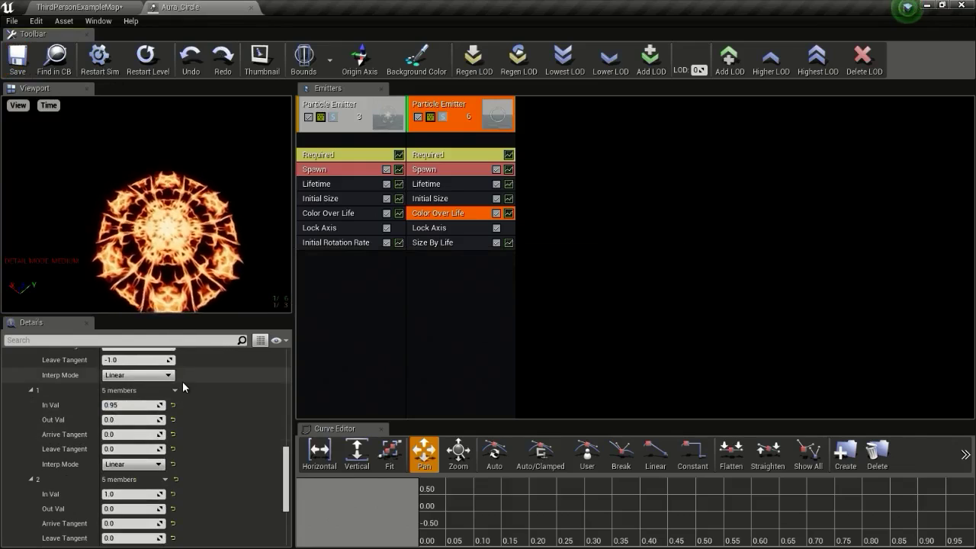
{"action": "scroll", "coordinate": [181, 433], "scroll_direction": "up", "scroll_amount": 7}
{"action": "scroll", "coordinate": [181, 433], "scroll_direction": "up", "scroll_amount": 5}
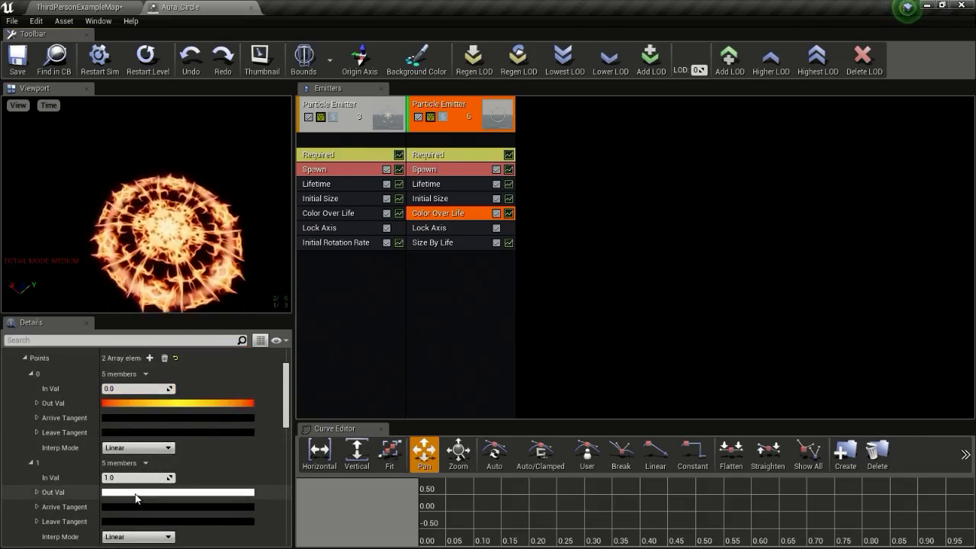
Add a colour curve point coloured orange (R 12, G 2, B 0) at time 0.5
{"action": "left_click", "coordinate": [150, 357]}
{"action": "scroll", "coordinate": [156, 466], "scroll_direction": "down", "scroll_amount": 1}
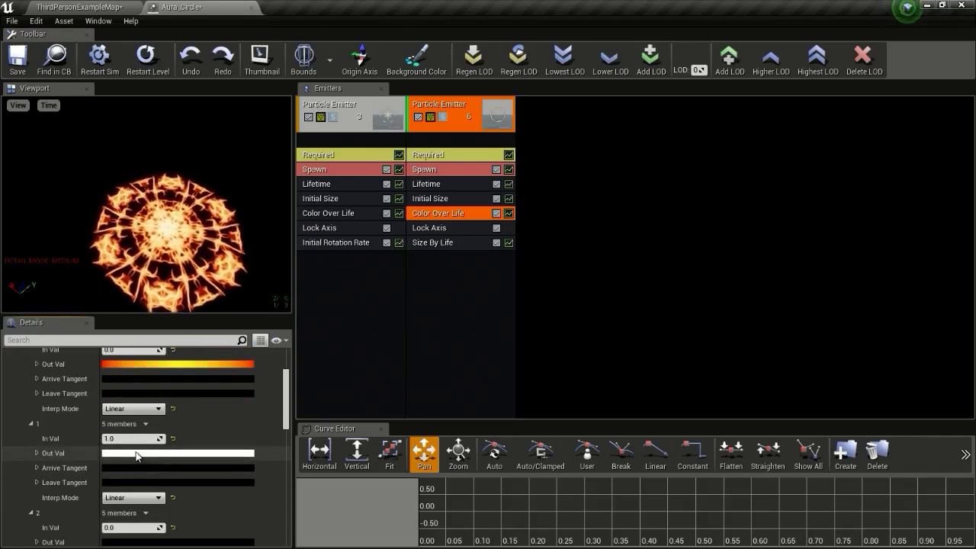
{"action": "left_click", "coordinate": [137, 454]}
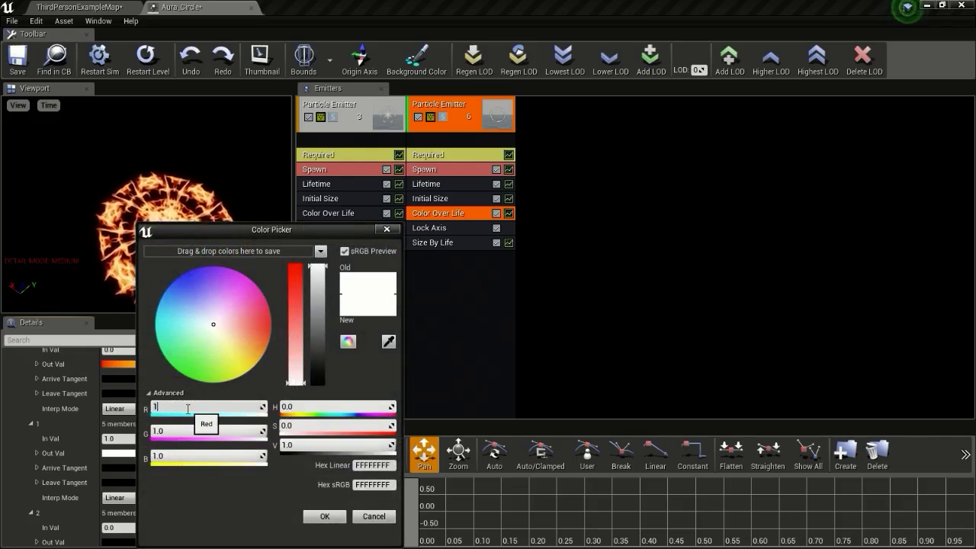
{"action": "type", "text": "12"}
{"action": "left_click", "coordinate": [174, 431]}
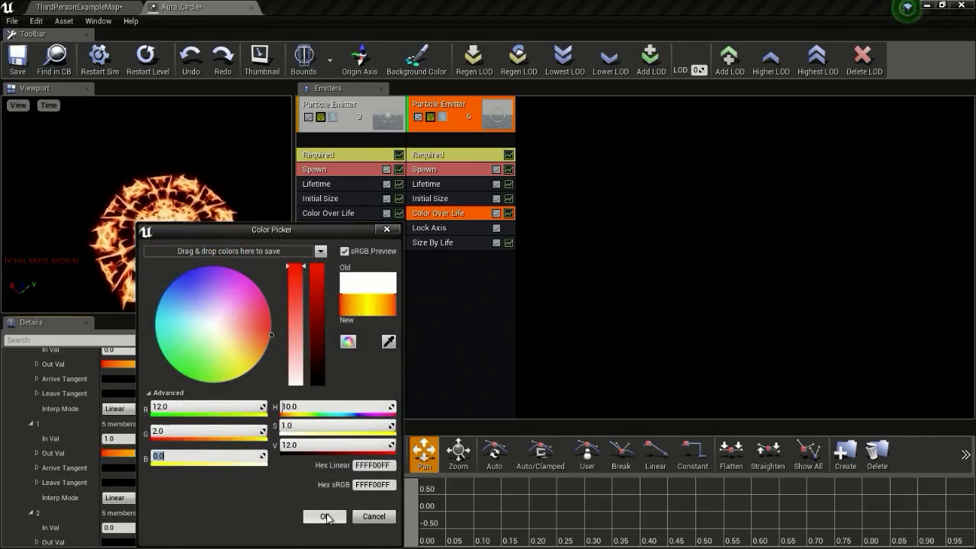
{"action": "left_click", "coordinate": [326, 518]}
{"action": "scroll", "coordinate": [197, 440], "scroll_direction": "down", "scroll_amount": 2}
{"action": "left_click", "coordinate": [113, 400]}
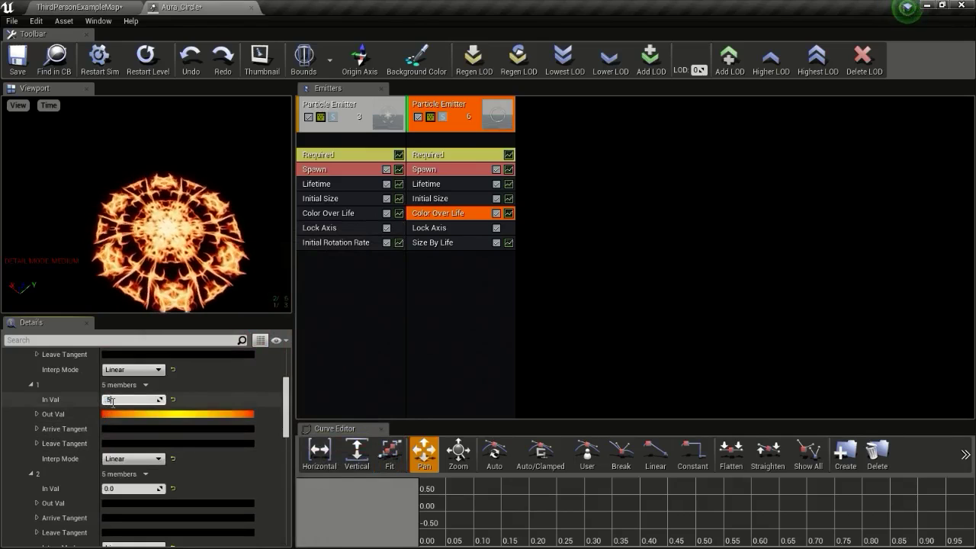
{"action": "type", "text": ".5"}
Make colour point 2 black at time 1.0 and save Aura_Circle
{"action": "left_click", "coordinate": [114, 488]}
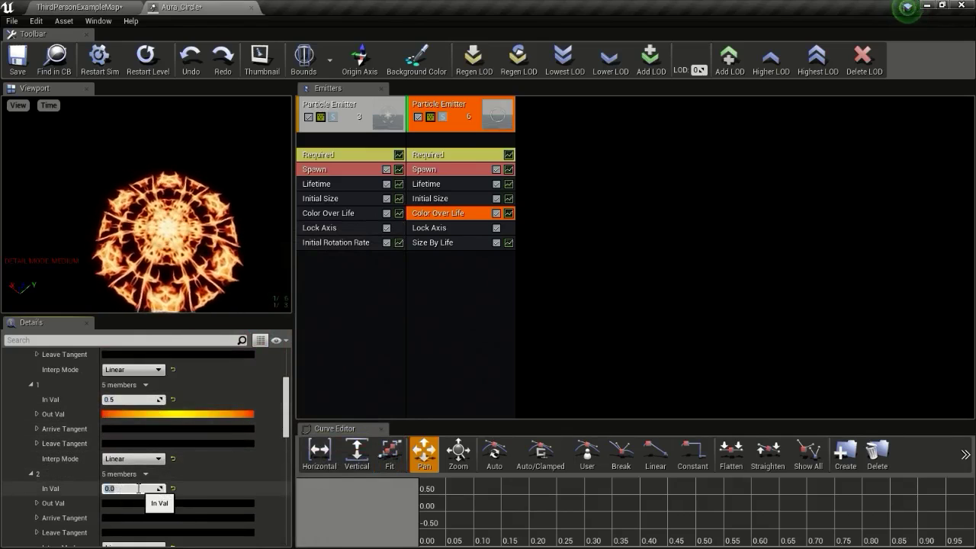
{"action": "type", "text": "1.0"}
{"action": "left_click", "coordinate": [132, 503]}
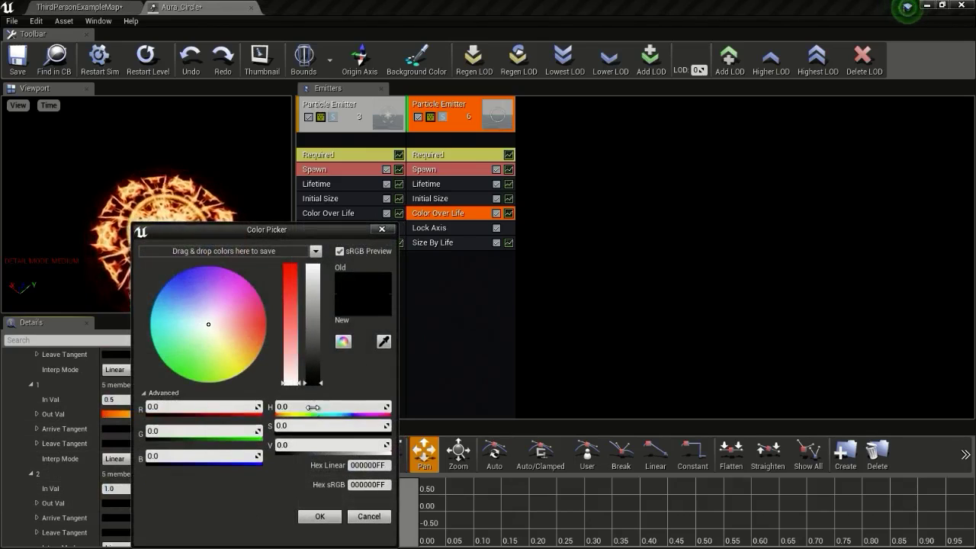
{"action": "left_click", "coordinate": [319, 516]}
{"action": "left_click", "coordinate": [17, 57]}
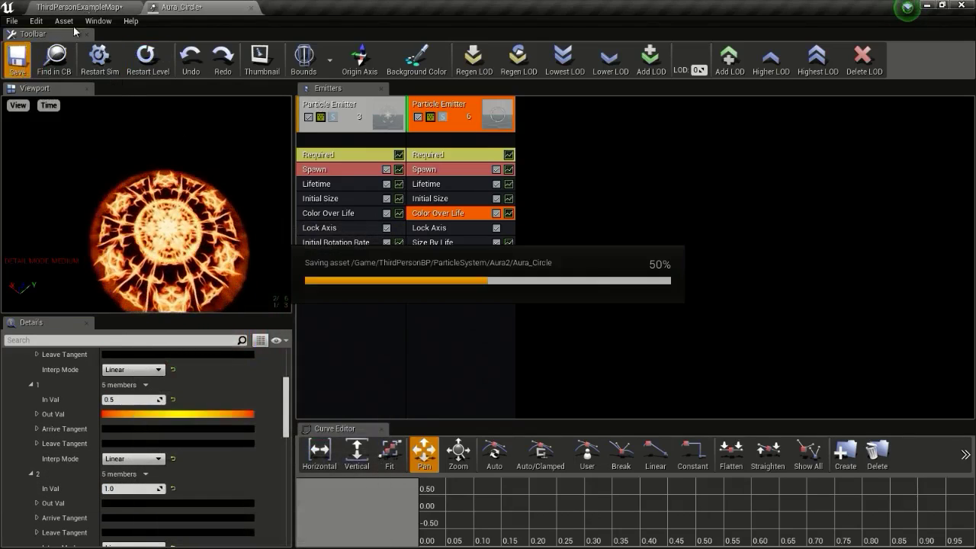
{"action": "left_click", "coordinate": [87, 6]}
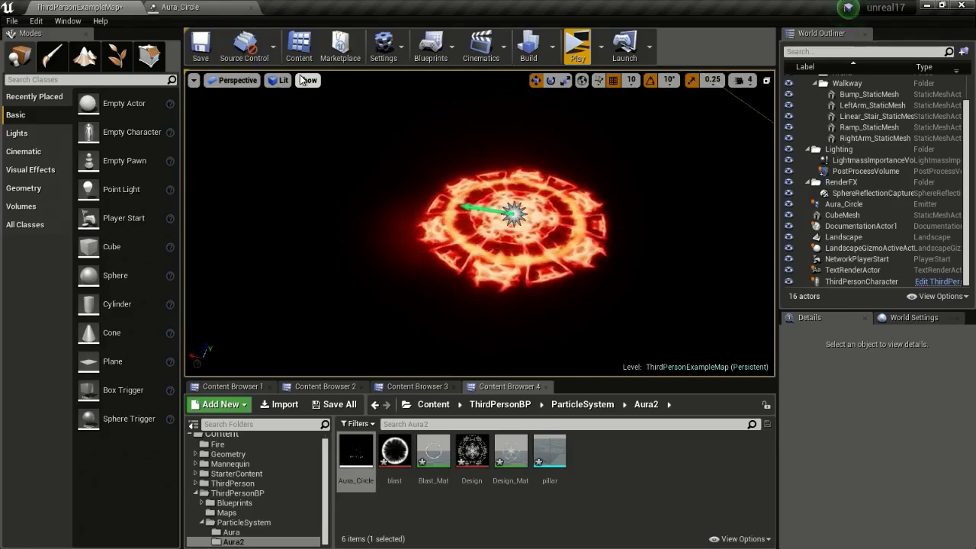
View the fire ring from above in the level, then save Aura_Circle
{"action": "right_click_drag", "start_coordinate": [480, 223], "coordinate": [489, 289]}
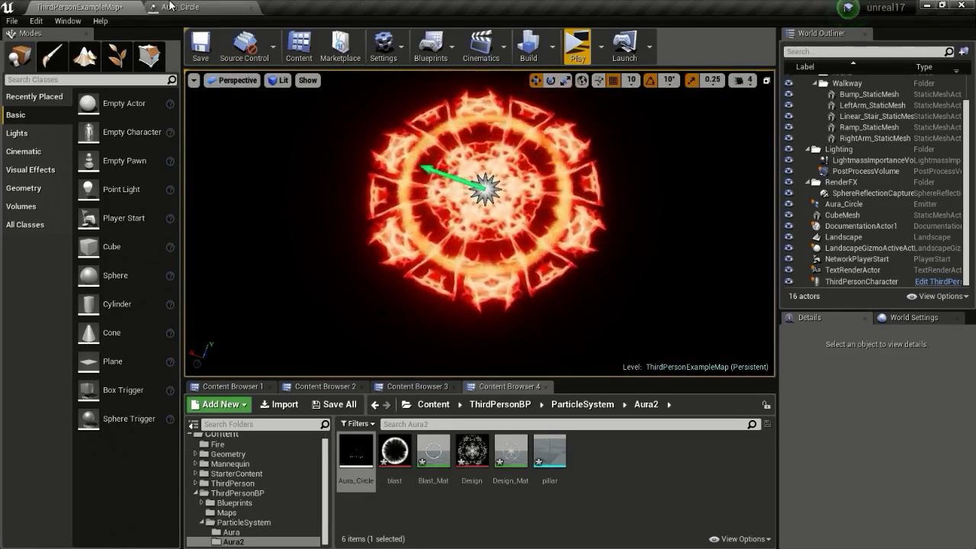
{"action": "left_click", "coordinate": [197, 7]}
{"action": "left_click", "coordinate": [17, 63]}
Set the first emitter's Color Over Life constant to R 23, G 2, B 0 and save Aura_Circle
{"action": "left_click", "coordinate": [347, 212]}
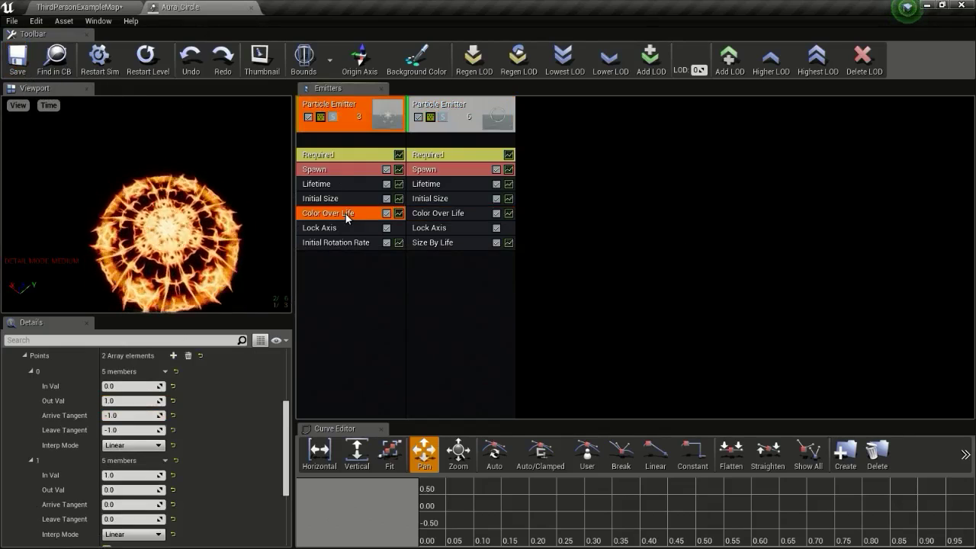
{"action": "scroll", "coordinate": [150, 382], "scroll_direction": "up", "scroll_amount": 5}
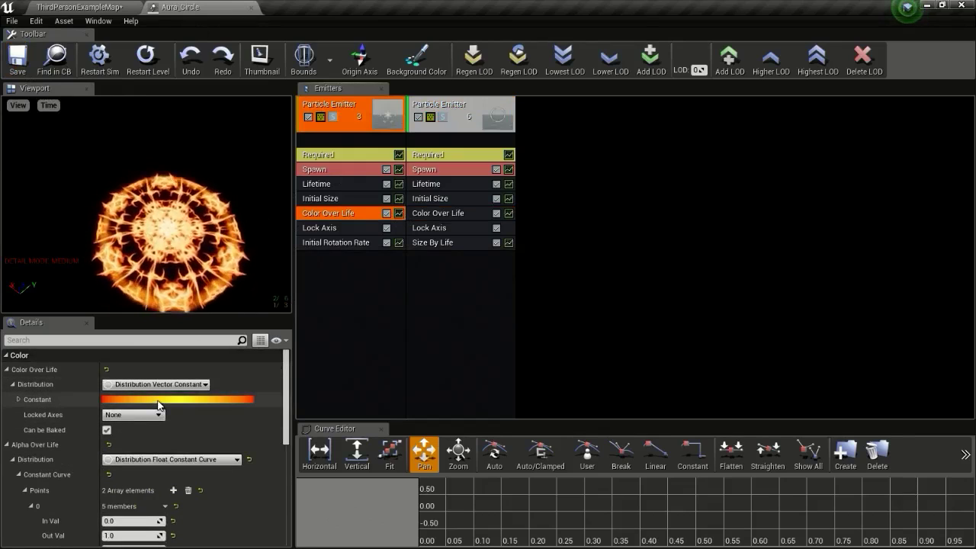
{"action": "left_click", "coordinate": [158, 401]}
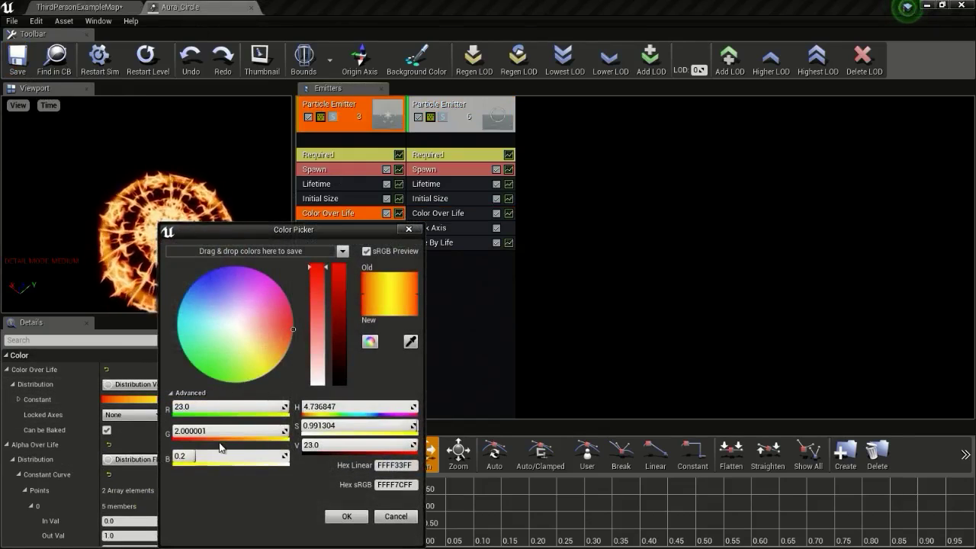
{"action": "left_click_drag", "start_coordinate": [241, 457], "coordinate": [175, 457]}
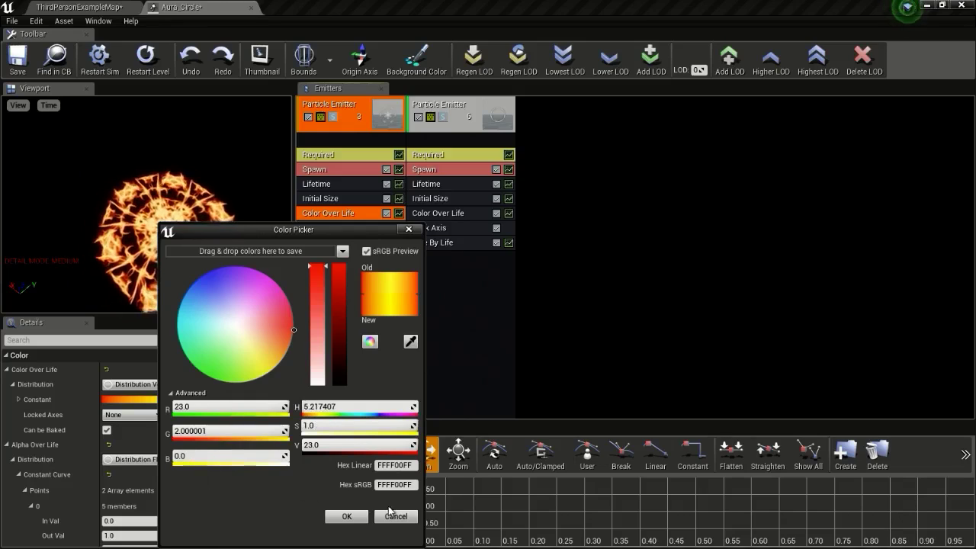
{"action": "left_click", "coordinate": [364, 517]}
{"action": "left_click", "coordinate": [16, 59]}
{"action": "left_click", "coordinate": [79, 6]}
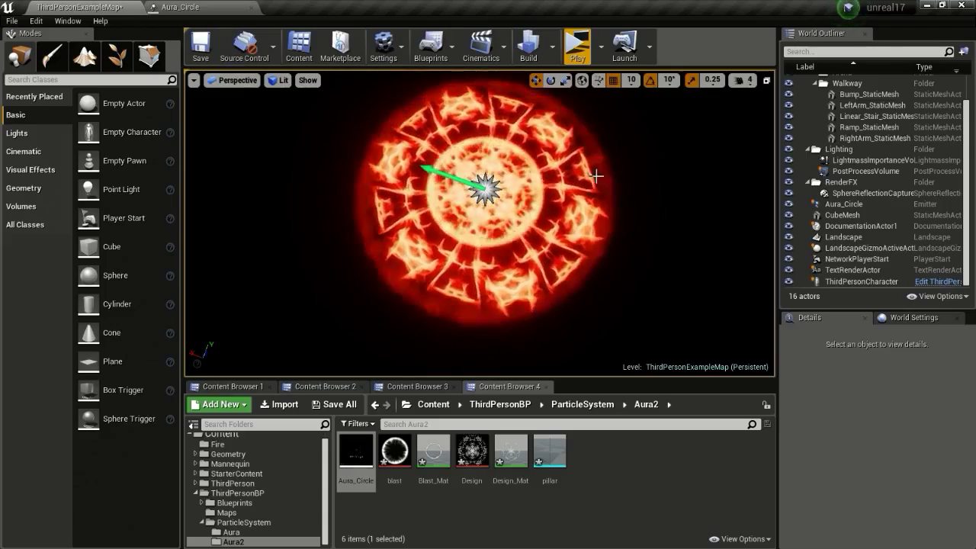
Fly the level camera around the fire disc to inspect it from several angles
{"action": "right_click_drag", "start_coordinate": [594, 175], "coordinate": [560, 145]}
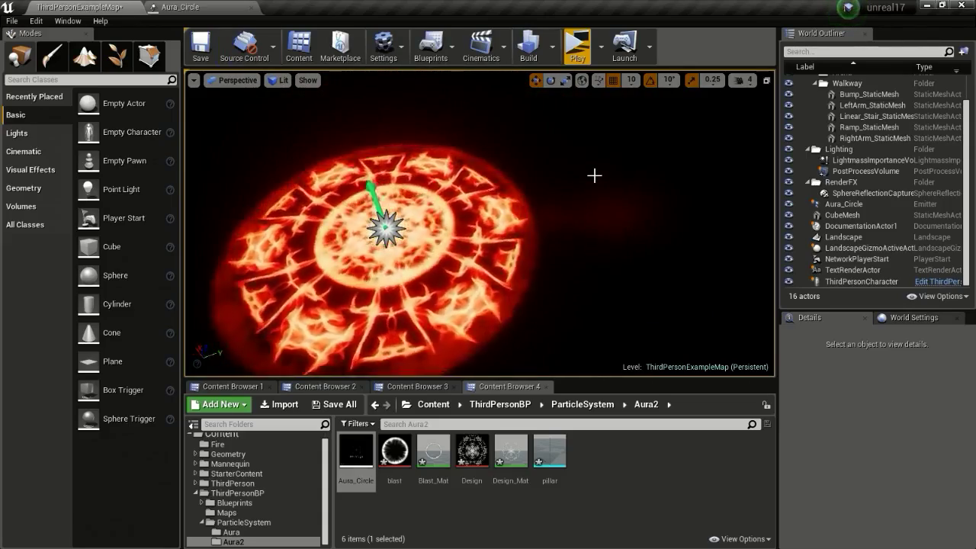
{"action": "right_click_drag", "start_coordinate": [594, 174], "coordinate": [571, 129]}
{"action": "key", "text": "s"}
{"action": "key", "text": "w"}
{"action": "right_click_drag", "start_coordinate": [480, 221], "coordinate": [499, 274]}
{"action": "key", "text": "s"}
{"action": "left_click", "coordinate": [514, 204]}
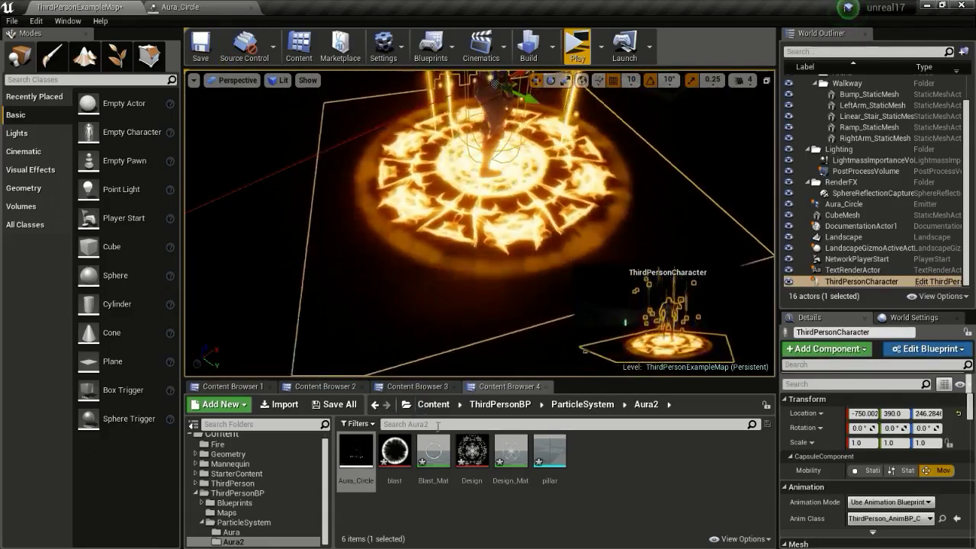
Open the Aura particle system from the ParticleSystem/Aura folder and view its first emitter's colour values
{"action": "left_click", "coordinate": [560, 412]}
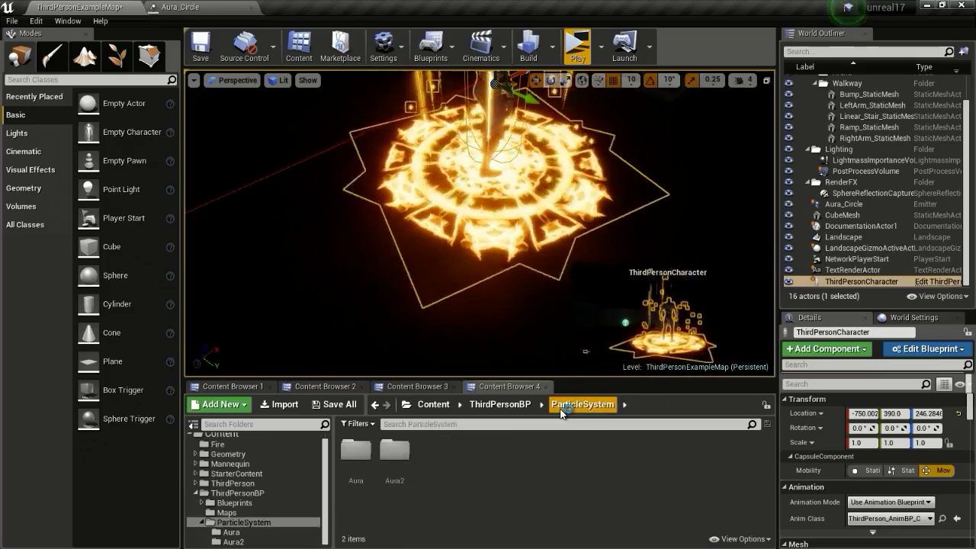
{"action": "double_click", "coordinate": [355, 450]}
{"action": "double_click", "coordinate": [356, 452]}
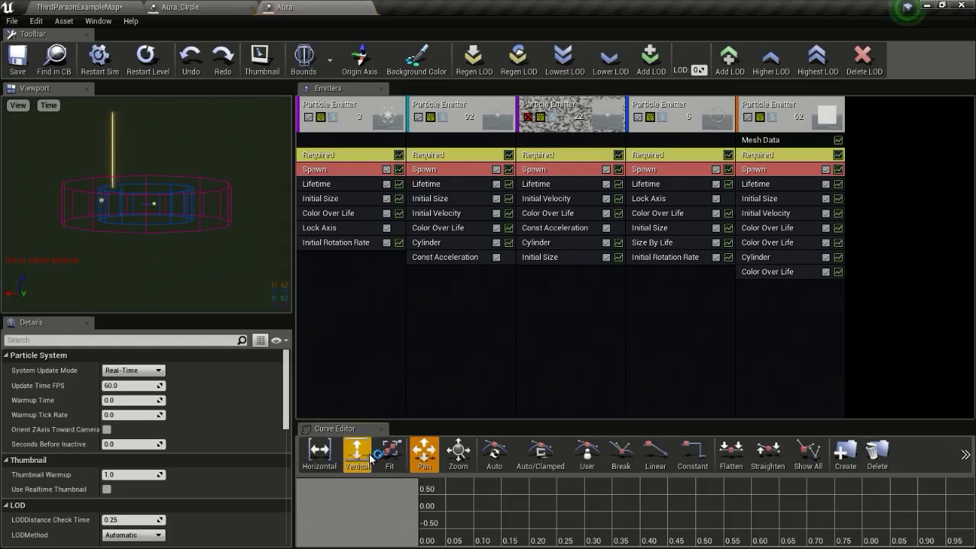
{"action": "left_click", "coordinate": [352, 217]}
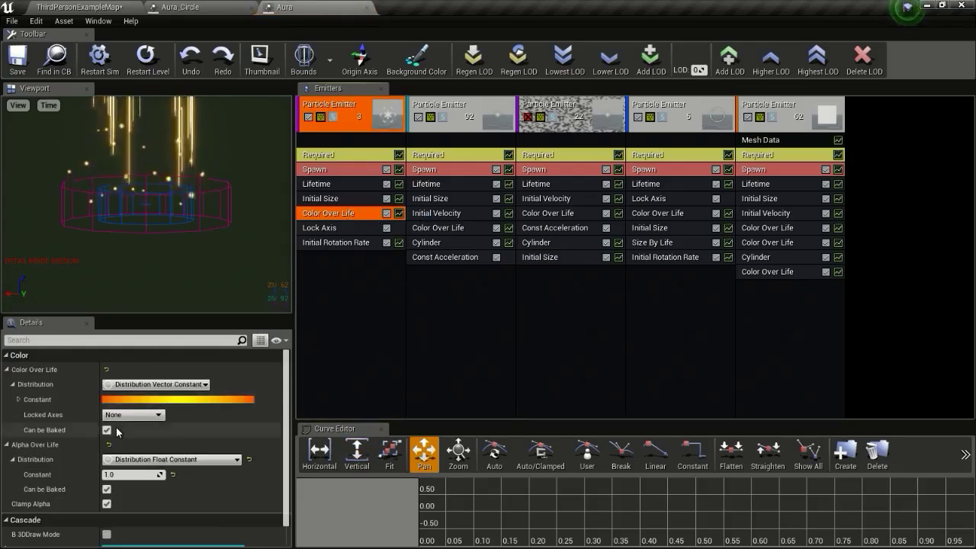
{"action": "left_click", "coordinate": [147, 400]}
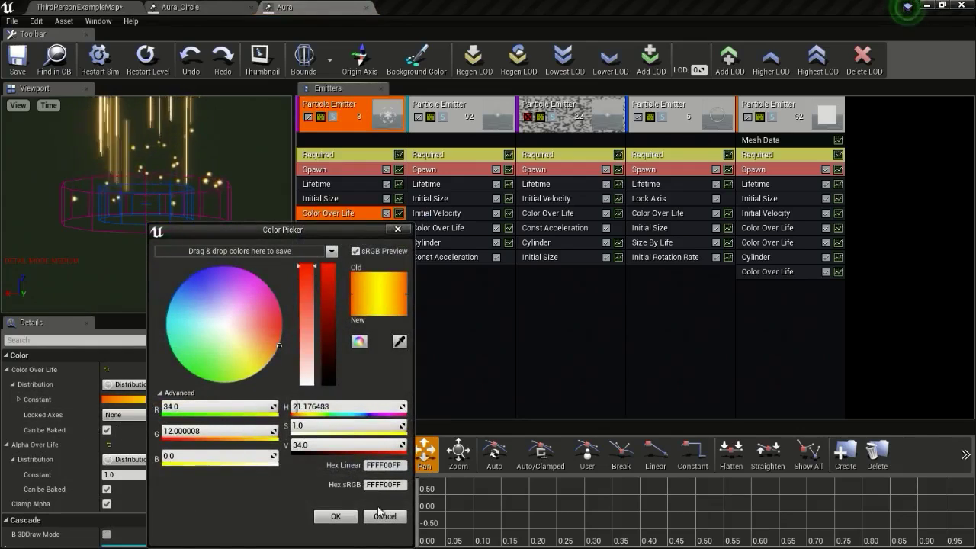
Brighten the first Aura_Circle emitter's colour by raising its red value
{"action": "left_click", "coordinate": [384, 516]}
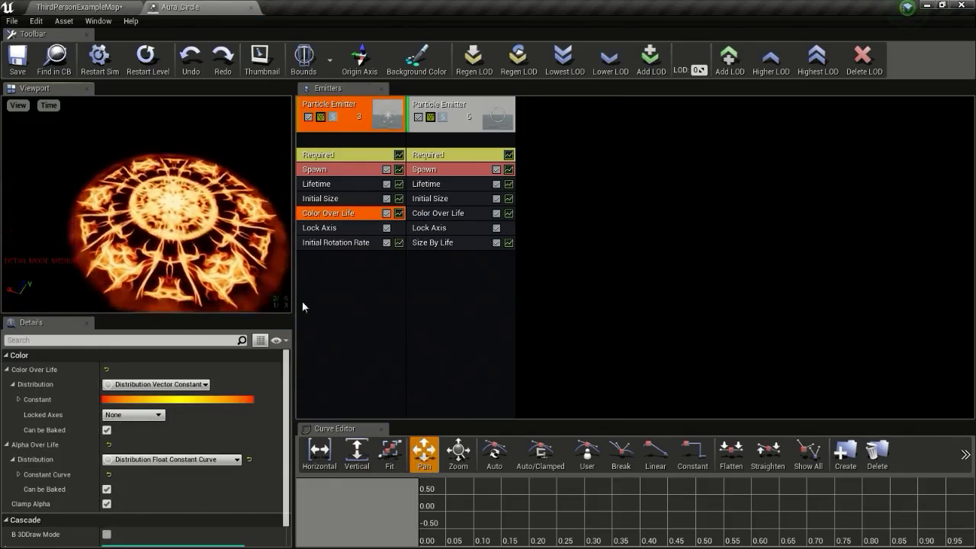
{"action": "left_click", "coordinate": [134, 407]}
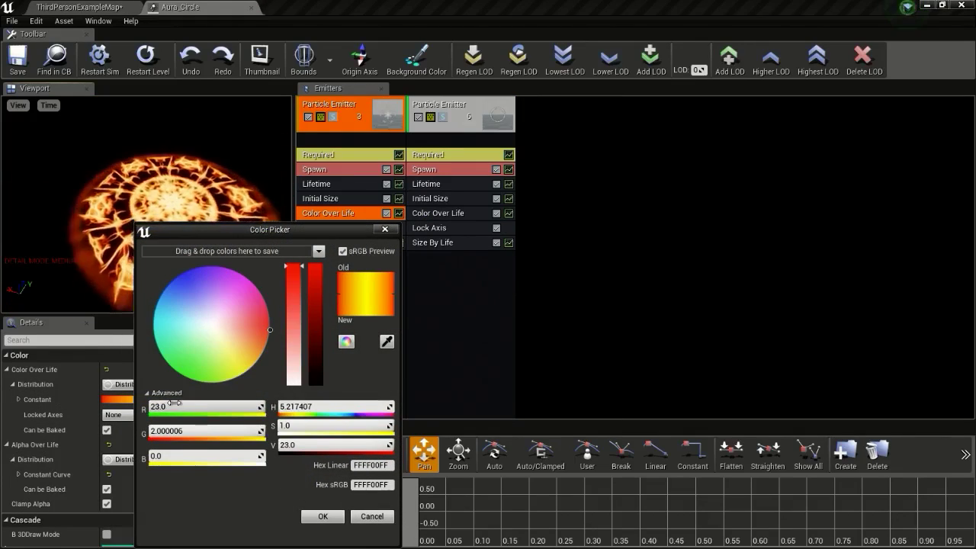
{"action": "left_click", "coordinate": [163, 430]}
{"action": "type", "text": "12"}
{"action": "left_click", "coordinate": [327, 517]}
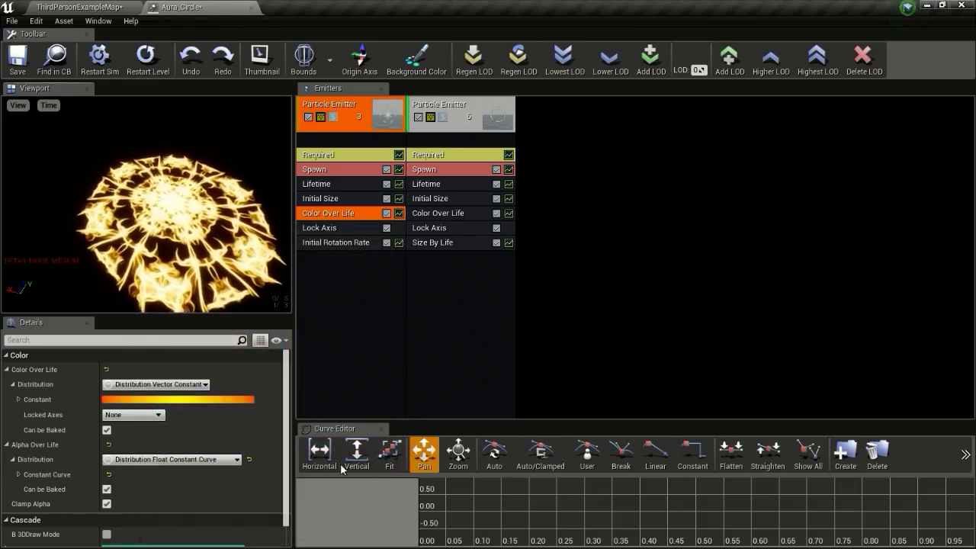
Raise the second emitter's curve colour to R 34, G 2, B 0.2 and save Aura_Circle
{"action": "left_click", "coordinate": [452, 213]}
{"action": "left_click", "coordinate": [179, 459]}
{"action": "left_click", "coordinate": [194, 407]}
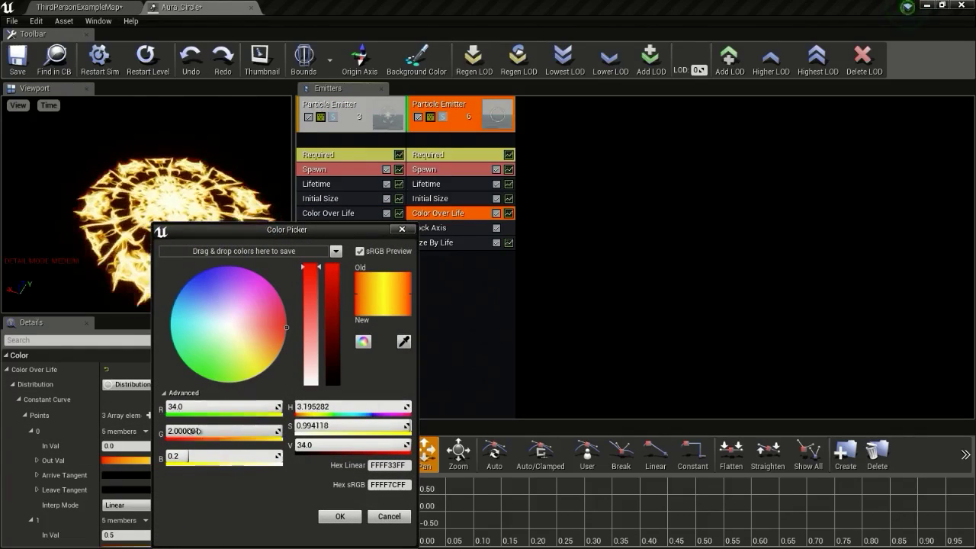
{"action": "left_click", "coordinate": [333, 516]}
{"action": "left_click", "coordinate": [17, 58]}
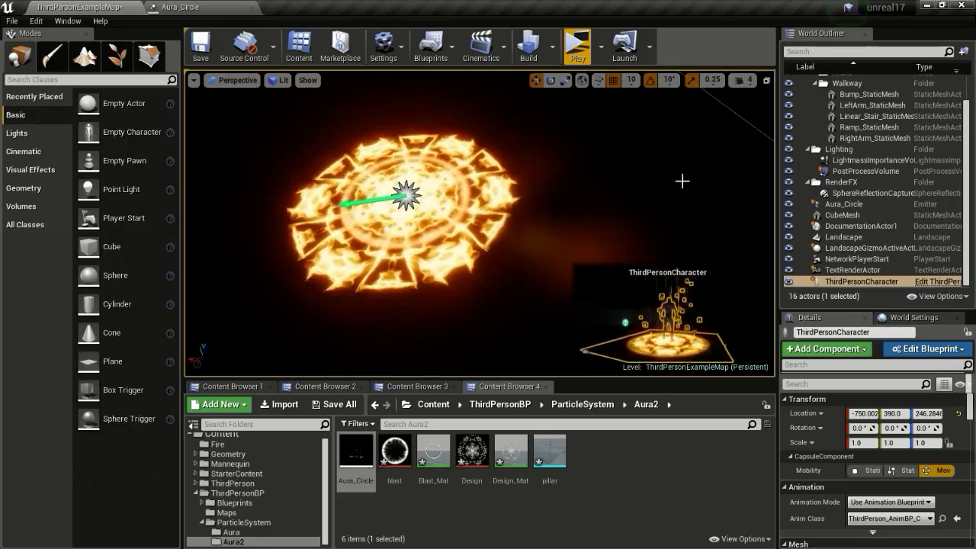
Fly around the level to inspect the glowing orange aura circle from several angles
{"action": "left_click", "coordinate": [642, 188]}
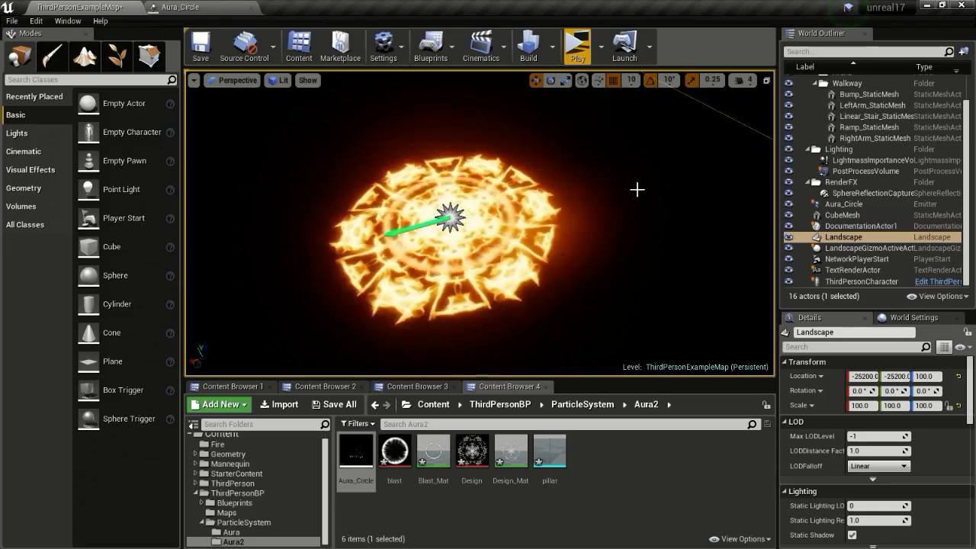
{"action": "key", "text": "w"}
{"action": "right_click_drag", "start_coordinate": [551, 201], "coordinate": [558, 189]}
{"action": "key", "text": "s"}
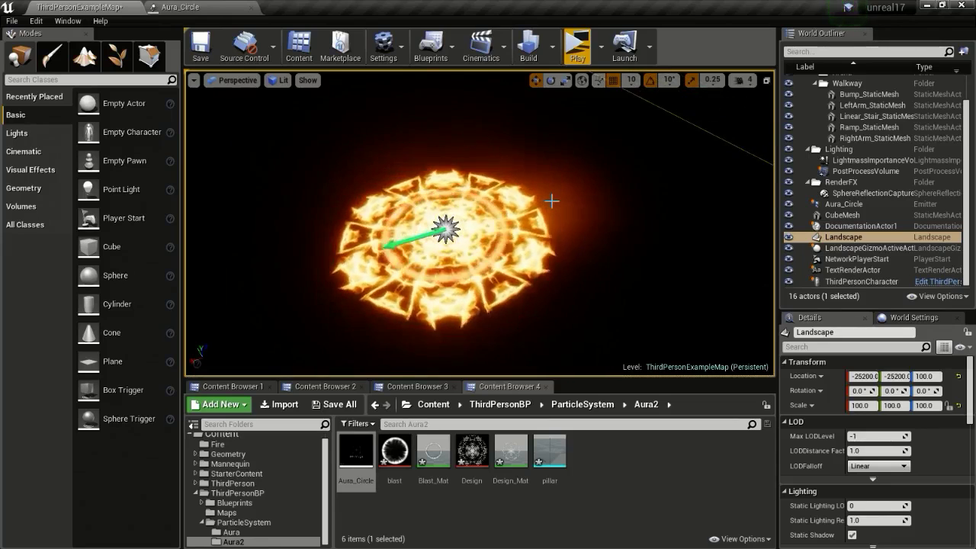
{"action": "key", "text": "s"}
{"action": "right_click_drag", "start_coordinate": [541, 203], "coordinate": [248, 193]}
{"action": "key", "text": "w"}
{"action": "key", "text": "w"}
{"action": "key", "text": "d"}
{"action": "key", "text": "s"}
{"action": "key", "text": "a"}
{"action": "key", "text": "d"}
{"action": "key", "text": "w"}
{"action": "key", "text": "d"}
{"action": "key", "text": "s"}
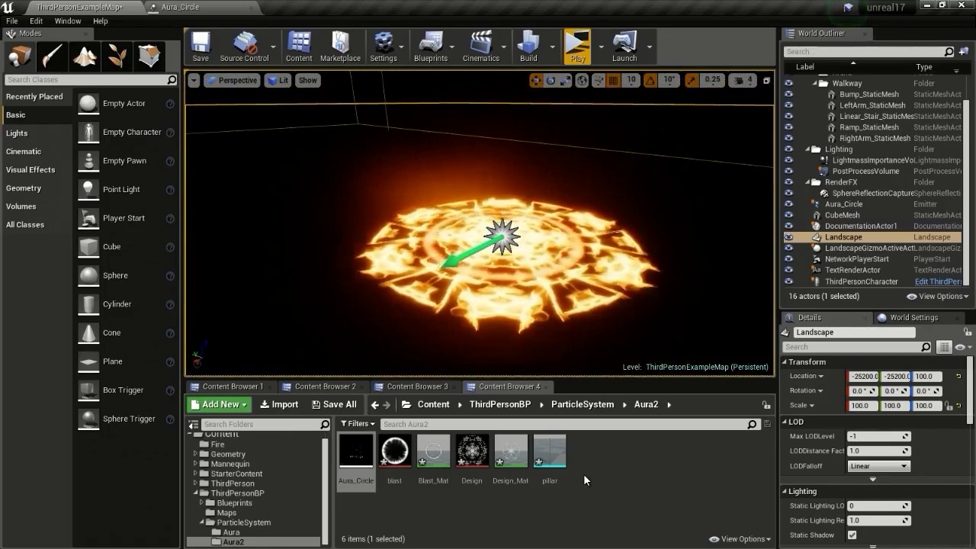
Add a new Material in the Aura2 folder, name it Dot_Mat, and open it
{"action": "right_click", "coordinate": [591, 451]}
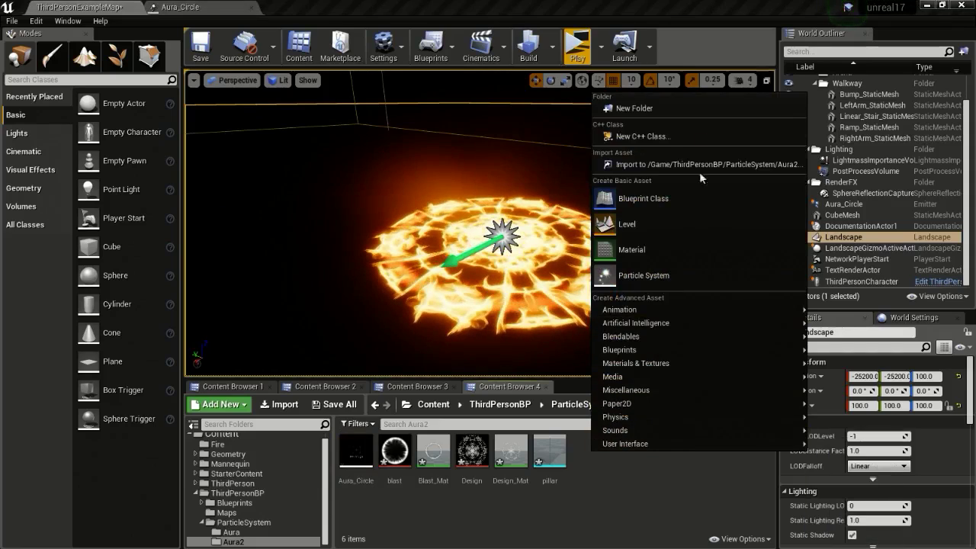
{"action": "left_click", "coordinate": [653, 244]}
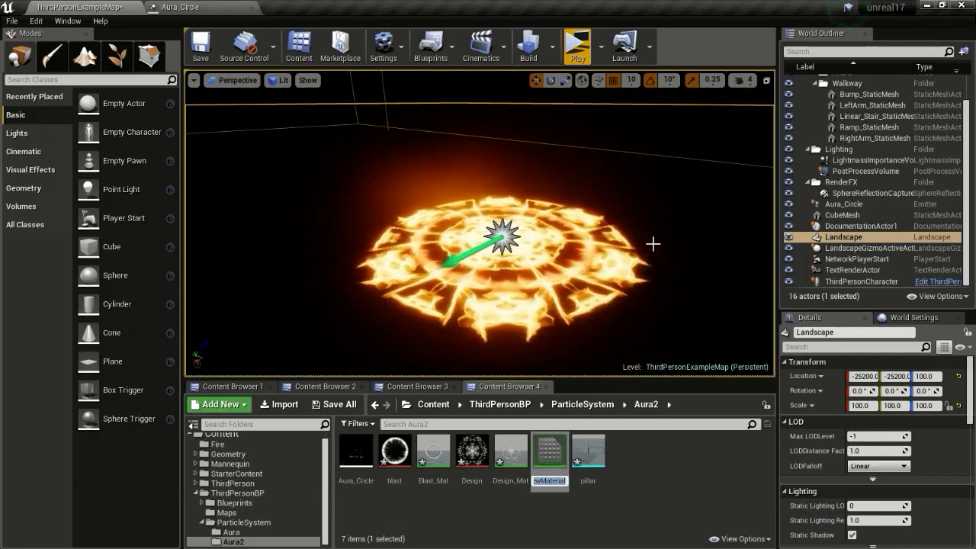
{"action": "type", "text": "Dot"}
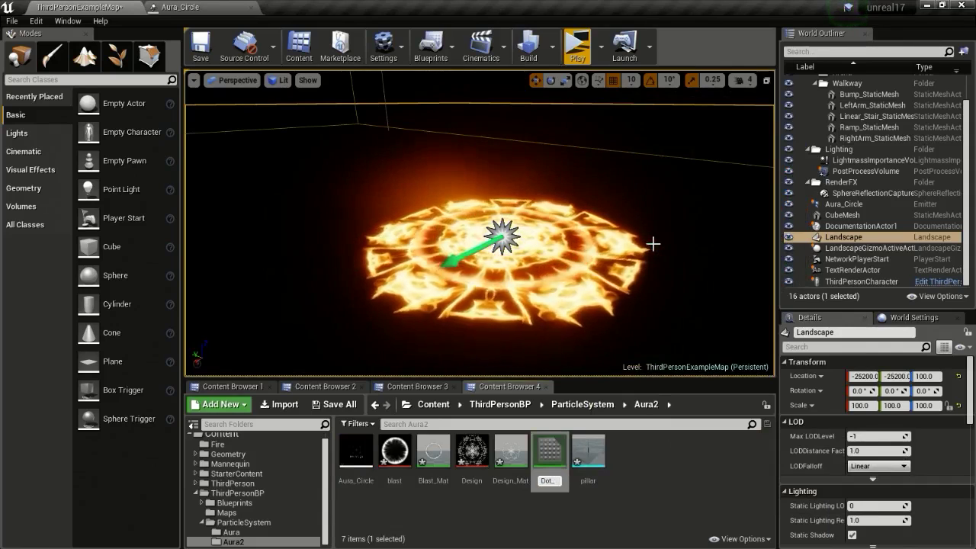
{"action": "type", "text": "_Mat"}
{"action": "key", "text": "Return"}
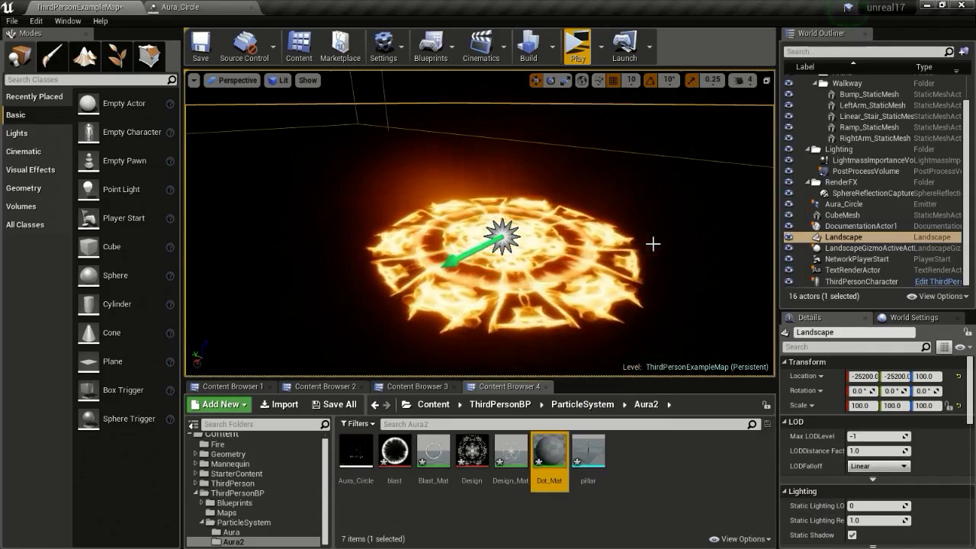
{"action": "double_click", "coordinate": [554, 464]}
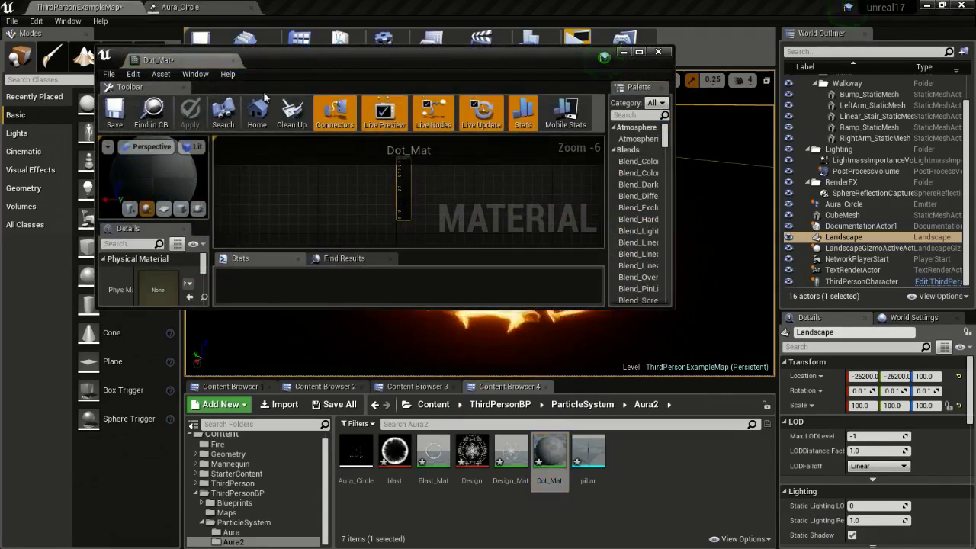
Maximize the material editor and set Dot_Mat to Translucent blend mode with Unlit shading
{"action": "left_click_drag", "start_coordinate": [171, 58], "coordinate": [297, 6]}
{"action": "right_click_drag", "start_coordinate": [393, 188], "coordinate": [514, 239]}
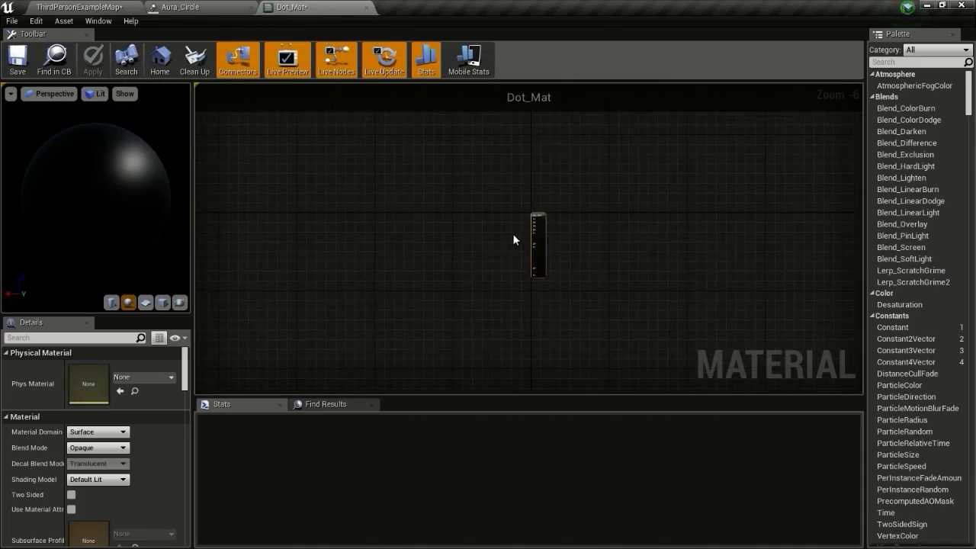
{"action": "scroll", "coordinate": [517, 228], "scroll_direction": "up", "scroll_amount": 6}
{"action": "right_click_drag", "start_coordinate": [380, 226], "coordinate": [392, 182]}
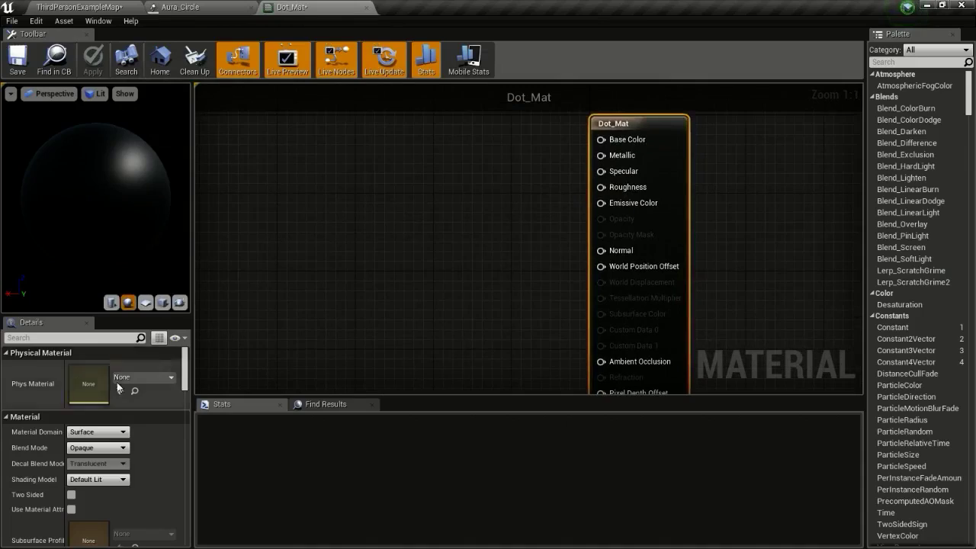
{"action": "left_click", "coordinate": [97, 448]}
{"action": "left_click", "coordinate": [101, 474]}
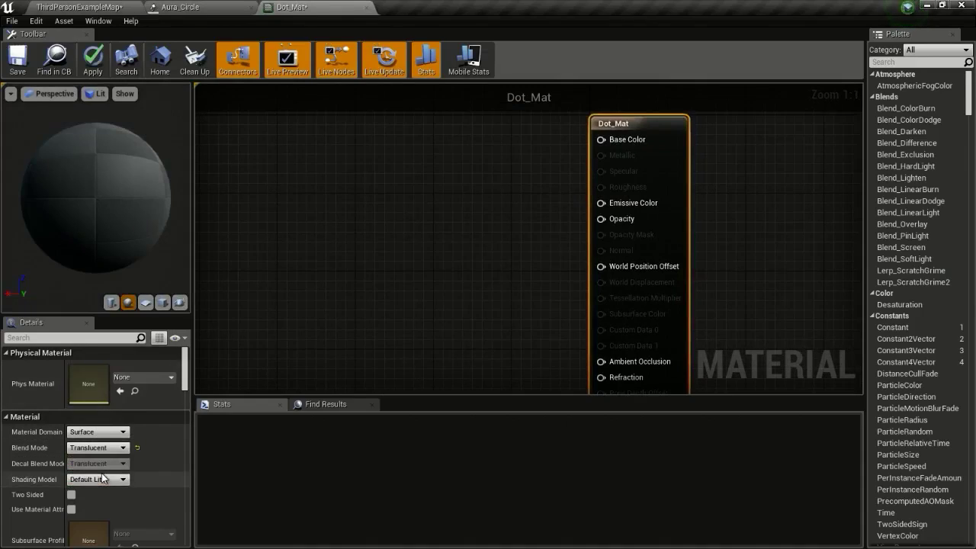
{"action": "left_click", "coordinate": [101, 479]}
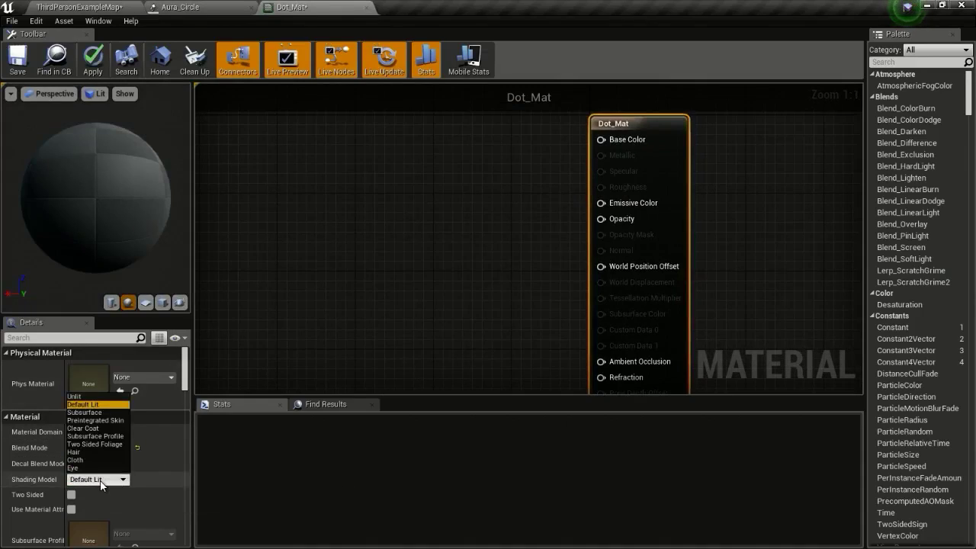
{"action": "left_click", "coordinate": [80, 396]}
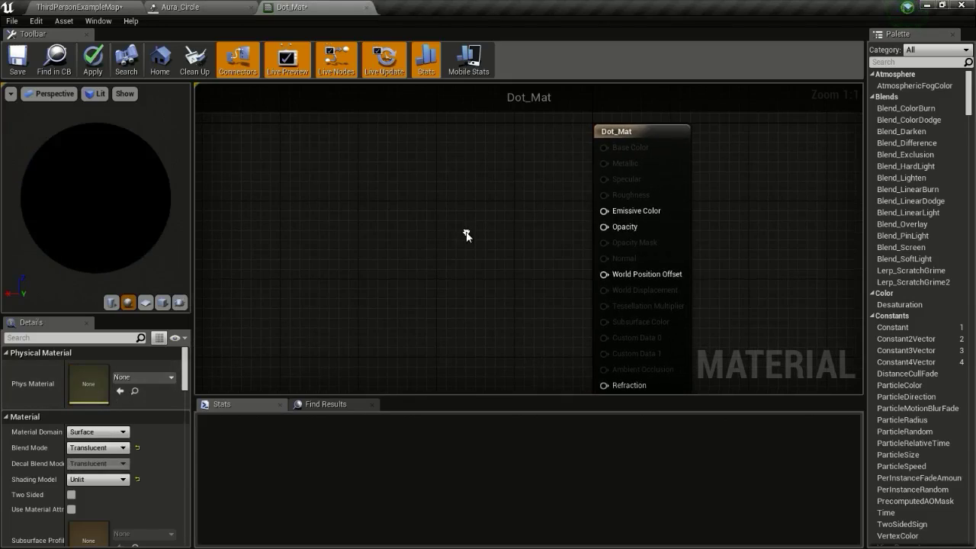
{"action": "right_click_drag", "start_coordinate": [480, 272], "coordinate": [505, 248]}
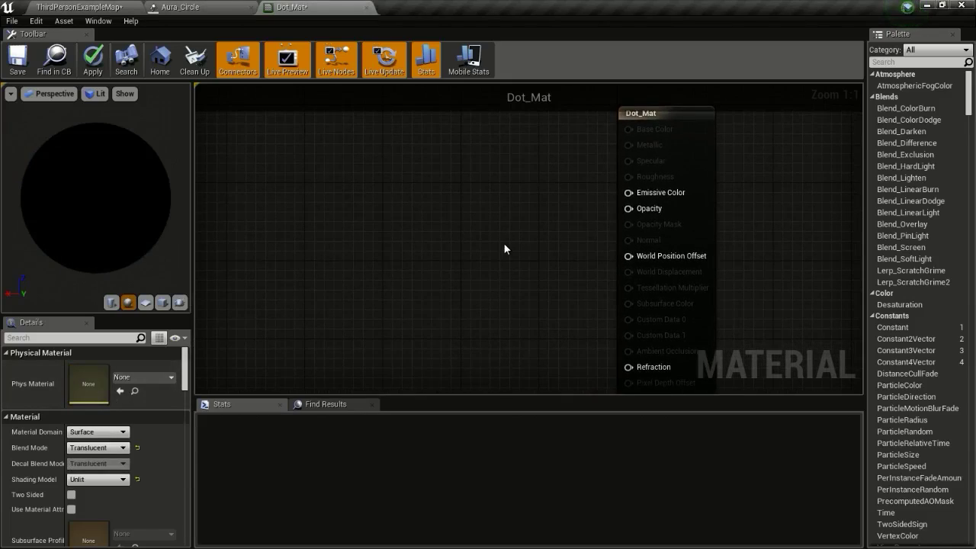
Add a DiamondGradient feeding two Multiply nodes, the top one driving Emissive Color
{"action": "right_click", "coordinate": [346, 203]}
{"action": "type", "text": "diamo"}
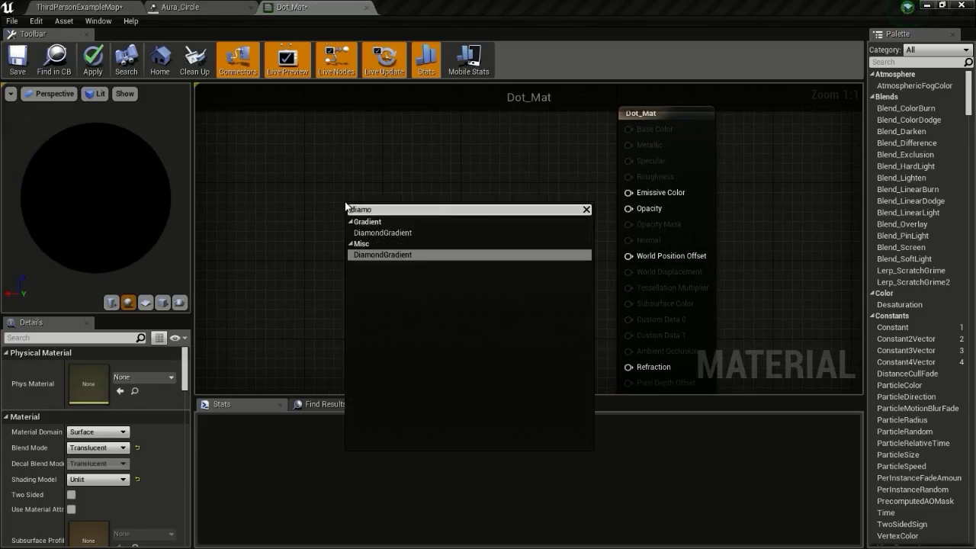
{"action": "key", "text": "Return"}
{"action": "left_click_drag", "start_coordinate": [369, 203], "coordinate": [252, 196]}
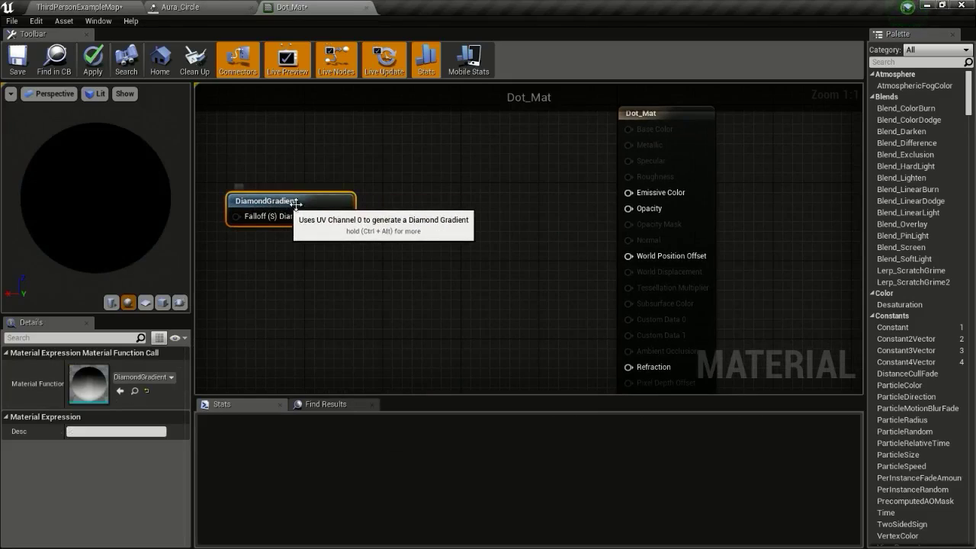
{"action": "left_click", "coordinate": [435, 174]}
{"action": "left_click", "coordinate": [450, 230]}
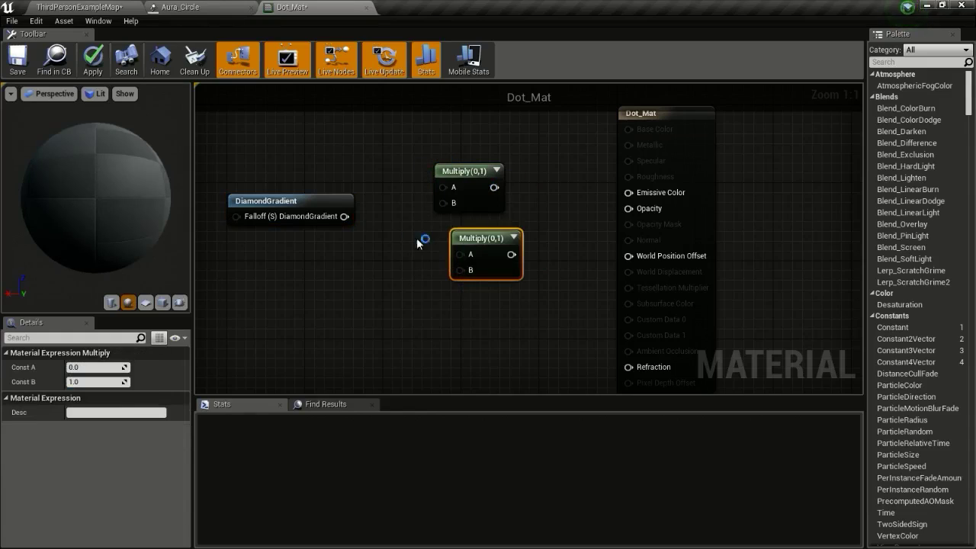
{"action": "left_click_drag", "start_coordinate": [344, 216], "coordinate": [453, 261]}
{"action": "left_click_drag", "start_coordinate": [490, 187], "coordinate": [637, 194]}
{"action": "left_click_drag", "start_coordinate": [488, 256], "coordinate": [643, 214]}
{"action": "left_click", "coordinate": [162, 301]}
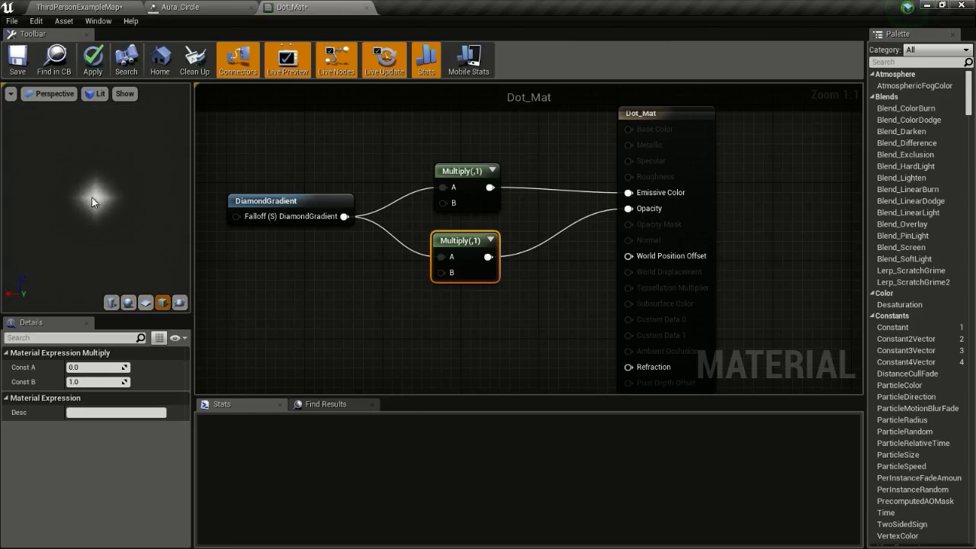
Add a Particle Color node and connect its alpha to the lower Multiply
{"action": "right_click_drag", "start_coordinate": [412, 263], "coordinate": [446, 232]}
{"action": "right_click", "coordinate": [391, 246]}
{"action": "type", "text": "particle"}
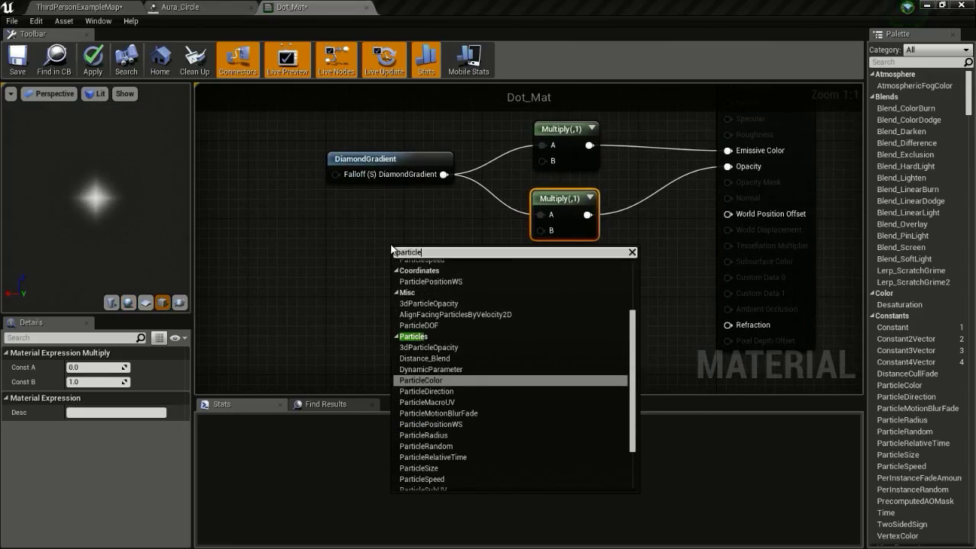
{"action": "key", "text": "Return"}
{"action": "left_click_drag", "start_coordinate": [411, 255], "coordinate": [551, 161]}
{"action": "left_click_drag", "start_coordinate": [429, 309], "coordinate": [552, 235]}
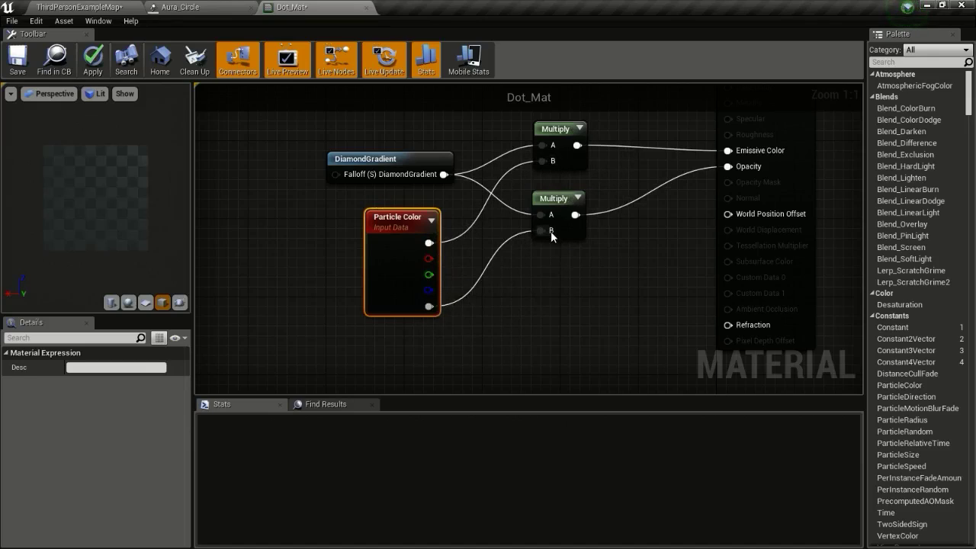
Apply and save the Dot_Mat material
{"action": "left_click", "coordinate": [93, 60]}
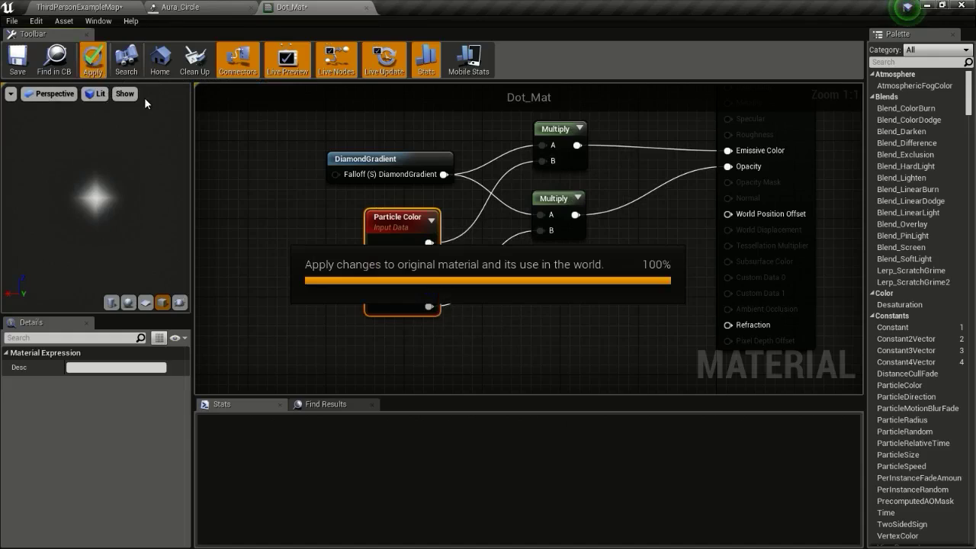
{"action": "left_click", "coordinate": [18, 58]}
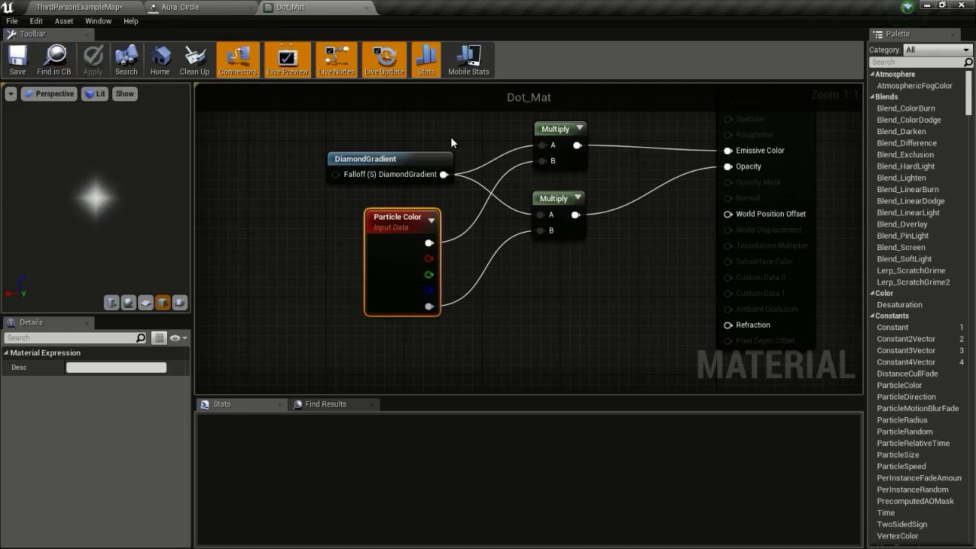
{"action": "scroll", "coordinate": [615, 238], "scroll_direction": "down", "scroll_amount": 1}
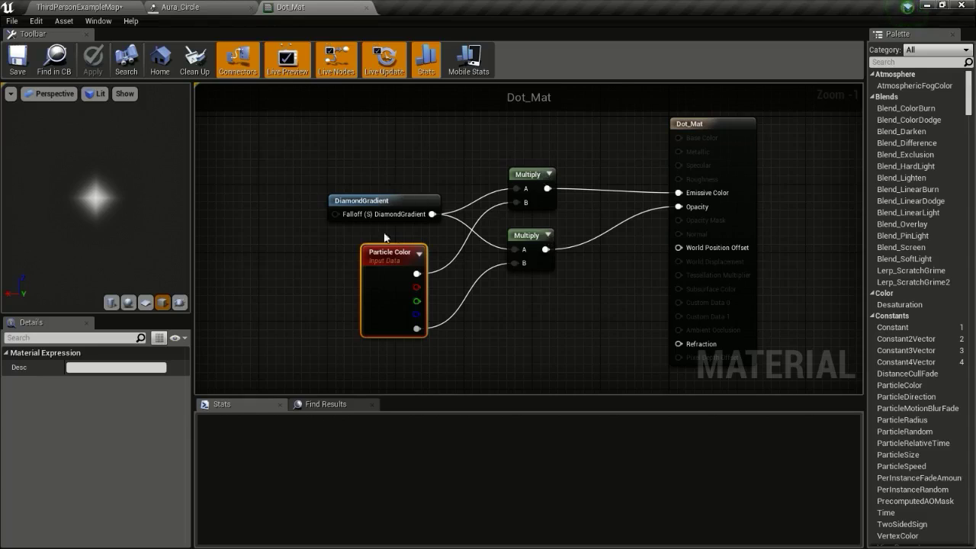
{"action": "left_click", "coordinate": [107, 6]}
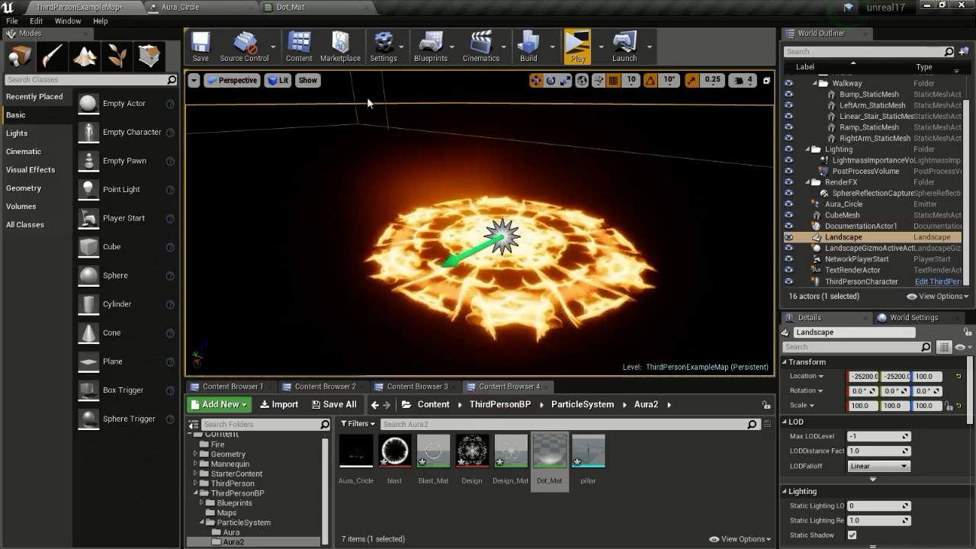
Add a new sprite emitter to Aura_Circle as its third emitter
{"action": "left_click", "coordinate": [225, 7]}
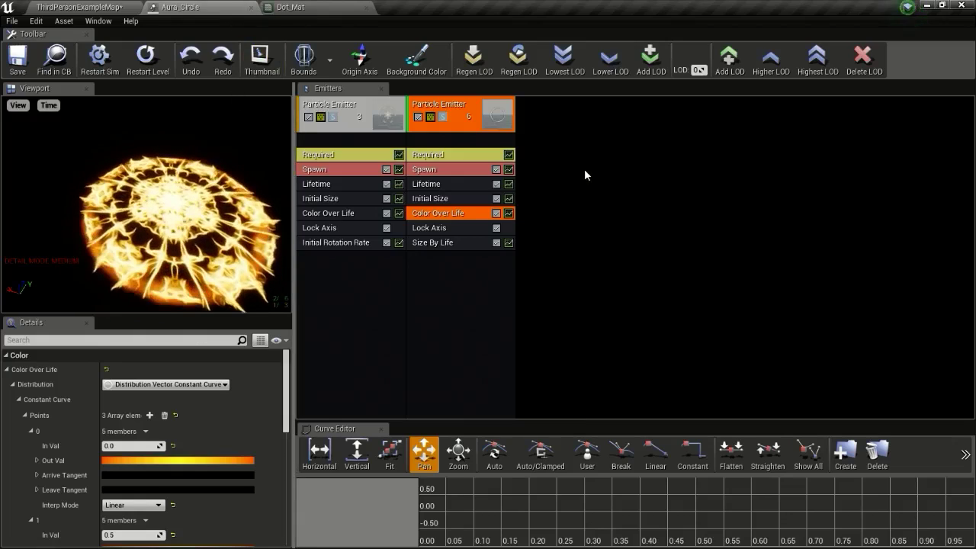
{"action": "right_click", "coordinate": [556, 137]}
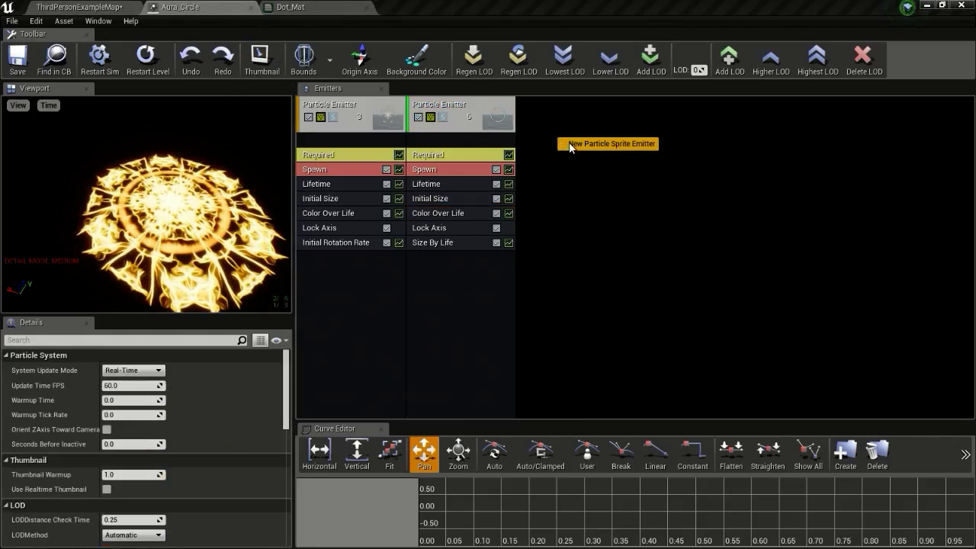
{"action": "left_click", "coordinate": [570, 145]}
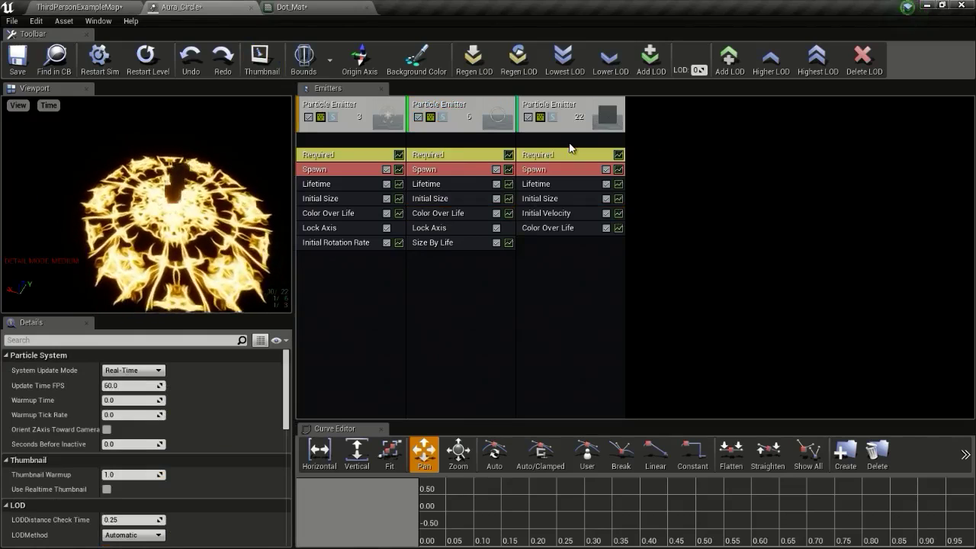
Copy the second emitter's Color Over Life module into the third emitter
{"action": "left_click_drag", "start_coordinate": [152, 198], "coordinate": [153, 229]}
{"action": "right_click_drag", "start_coordinate": [152, 229], "coordinate": [152, 191]}
{"action": "left_click_drag", "start_coordinate": [152, 190], "coordinate": [148, 137]}
{"action": "right_click_drag", "start_coordinate": [153, 198], "coordinate": [152, 229]}
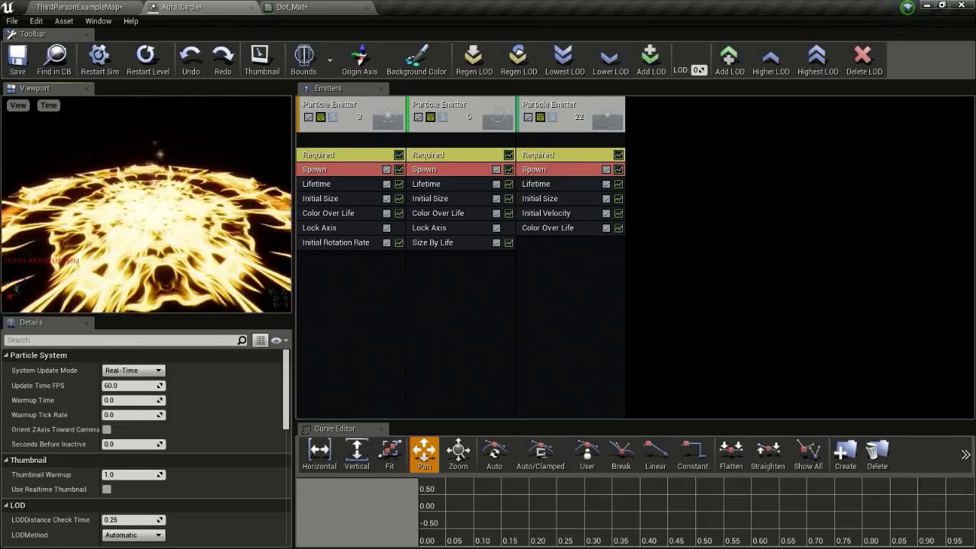
{"action": "left_click_drag", "start_coordinate": [434, 213], "coordinate": [545, 244], "text": "ctrl"}
Delete the duplicate Color Over Life module and set the third emitter's spawn rate to 50
{"action": "left_click", "coordinate": [554, 229]}
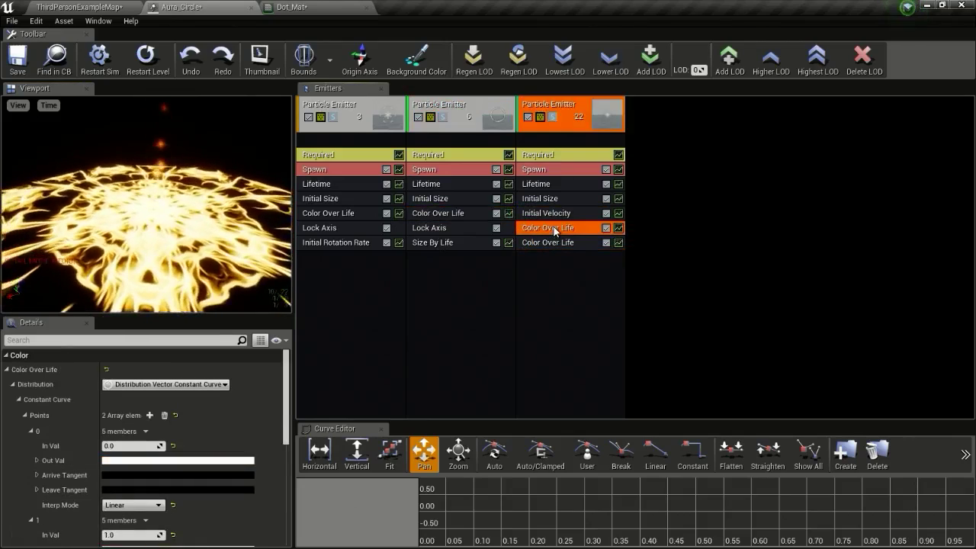
{"action": "key", "text": "Delete"}
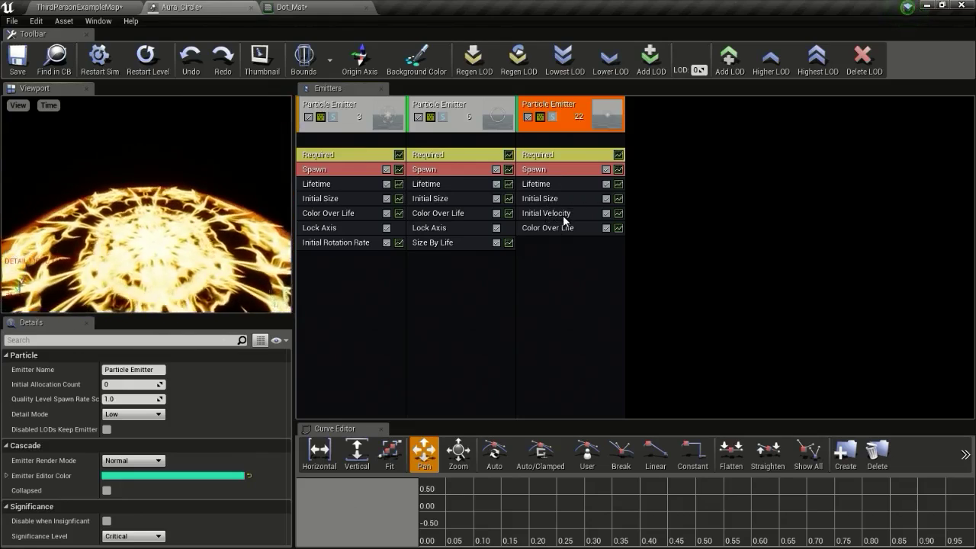
{"action": "left_click", "coordinate": [550, 171]}
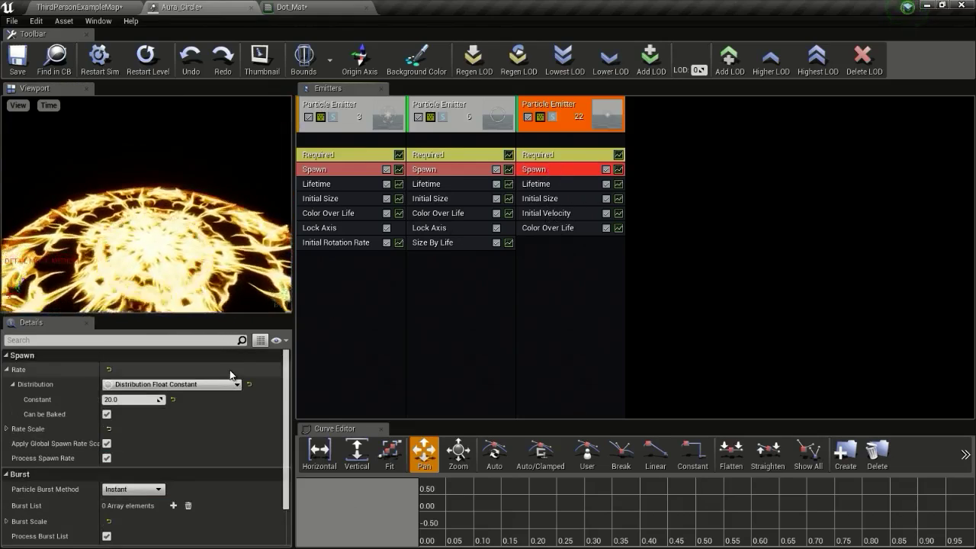
{"action": "left_click", "coordinate": [129, 401]}
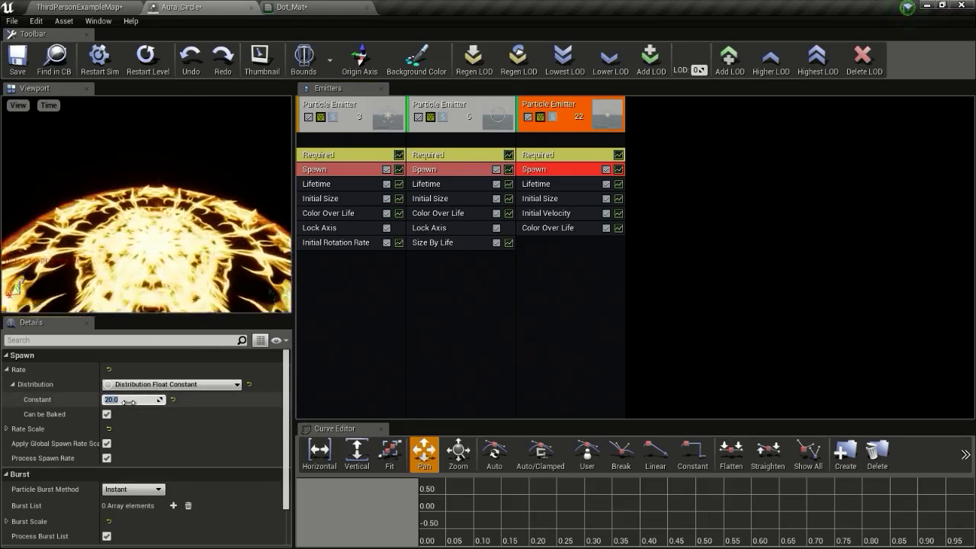
{"action": "type", "text": "50"}
{"action": "key", "text": "Return"}
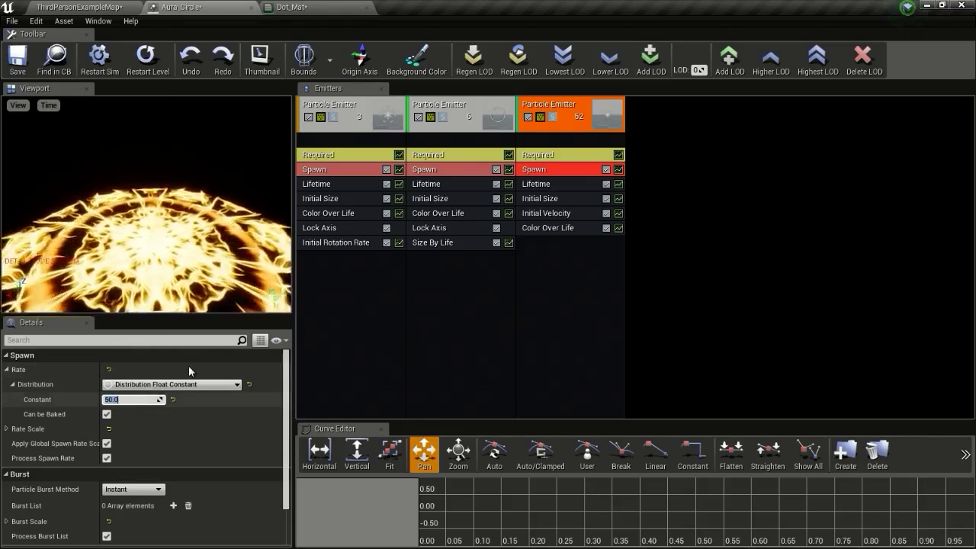
Add an Acceleration module to the third emitter, then remove it again
{"action": "right_click", "coordinate": [548, 248]}
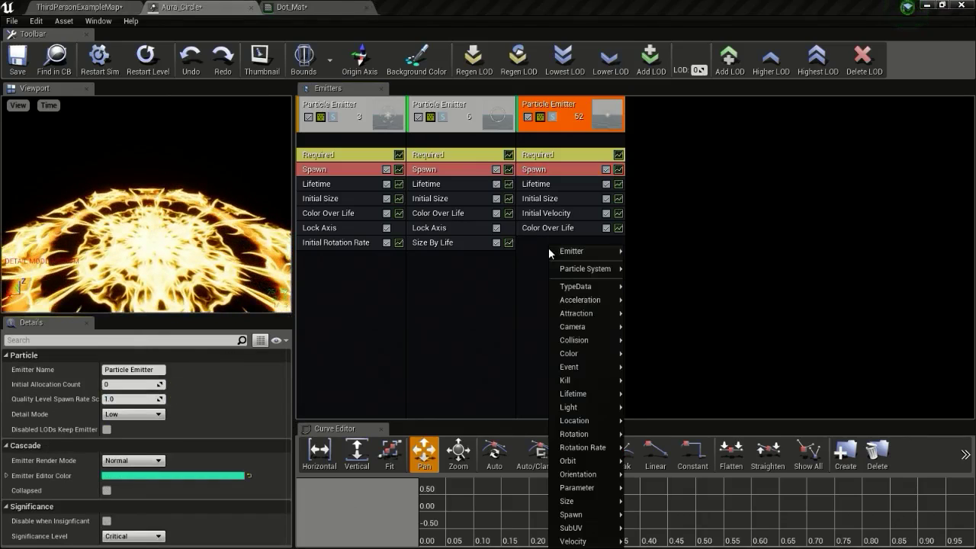
{"action": "mouse_move", "coordinate": [600, 320]}
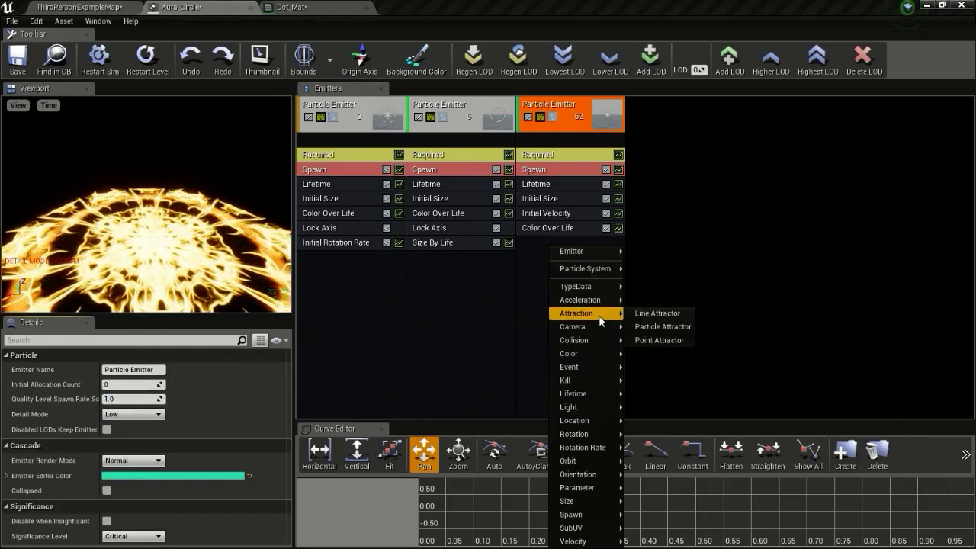
{"action": "mouse_move", "coordinate": [602, 303]}
{"action": "left_click", "coordinate": [673, 302]}
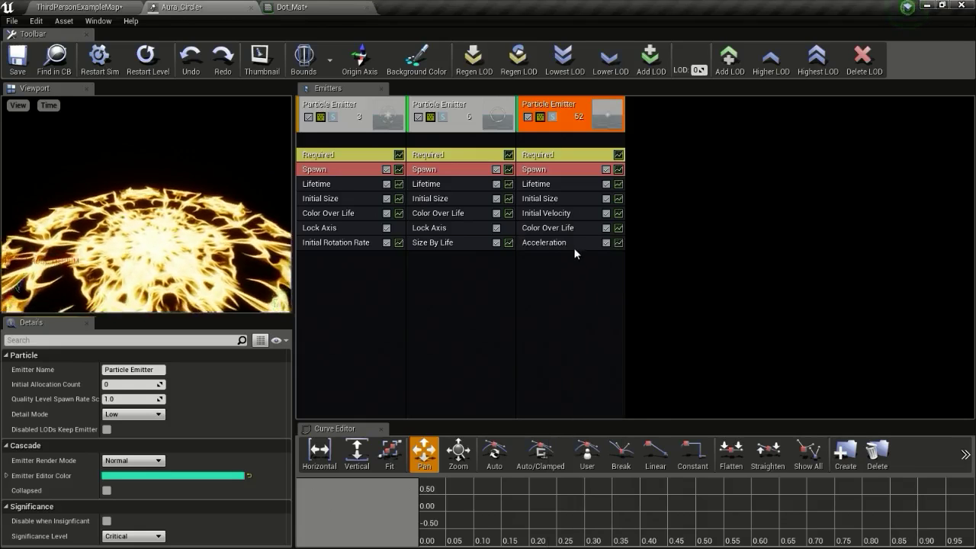
{"action": "left_click", "coordinate": [573, 244]}
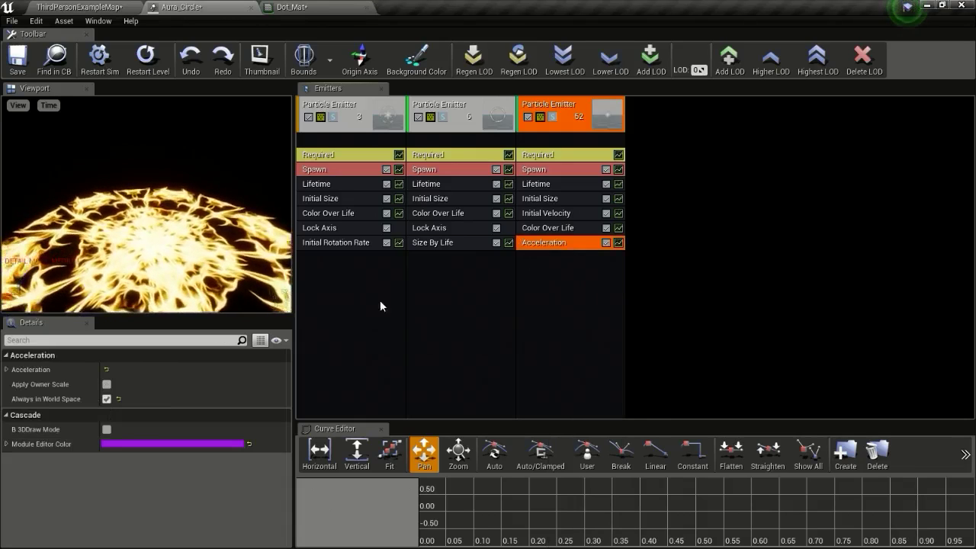
{"action": "key", "text": "Delete"}
Add a Const Acceleration module instead, with an upward Z acceleration value
{"action": "right_click", "coordinate": [548, 264]}
{"action": "mouse_move", "coordinate": [602, 299]}
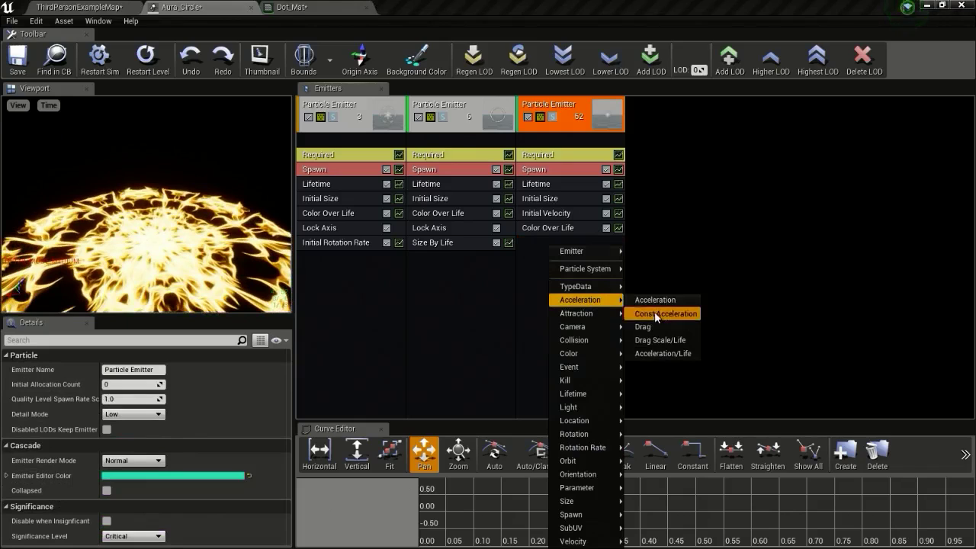
{"action": "left_click", "coordinate": [655, 314]}
{"action": "left_click", "coordinate": [556, 242]}
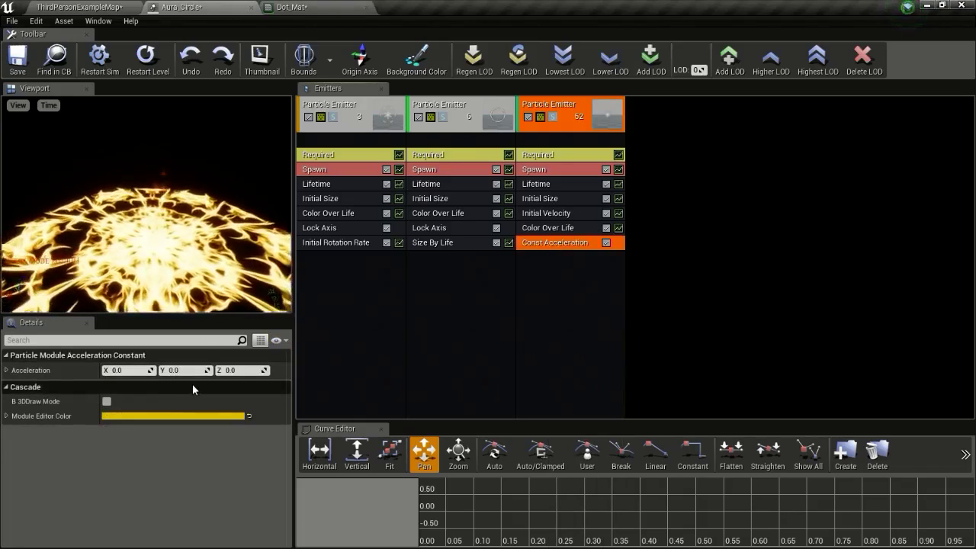
{"action": "left_click", "coordinate": [232, 370]}
{"action": "type", "text": "300"}
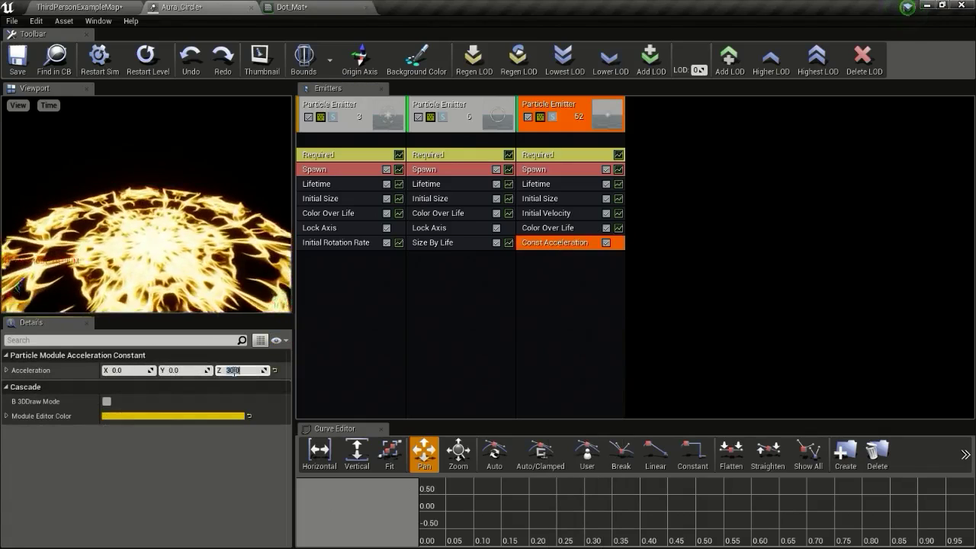
{"action": "key", "text": "Return"}
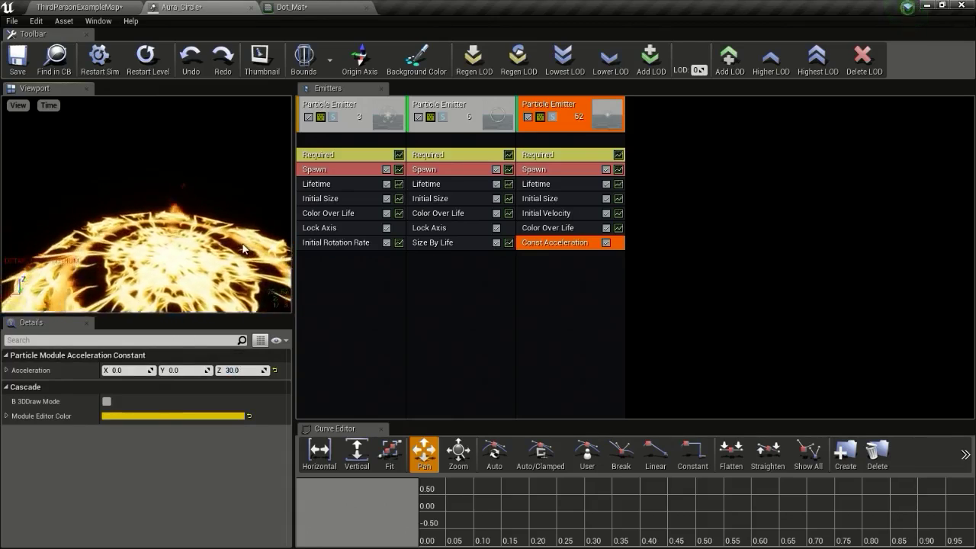
{"action": "left_click", "coordinate": [548, 213]}
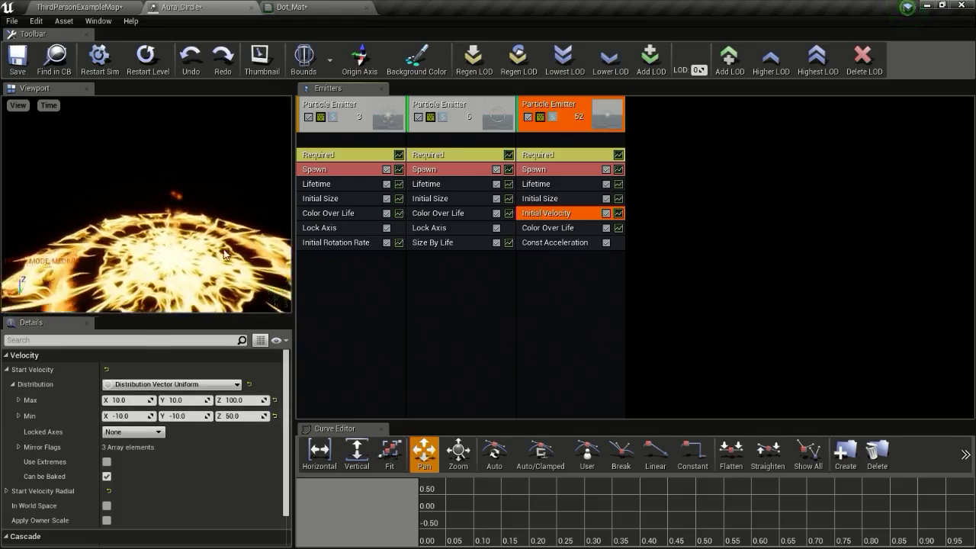
{"action": "right_click", "coordinate": [551, 268]}
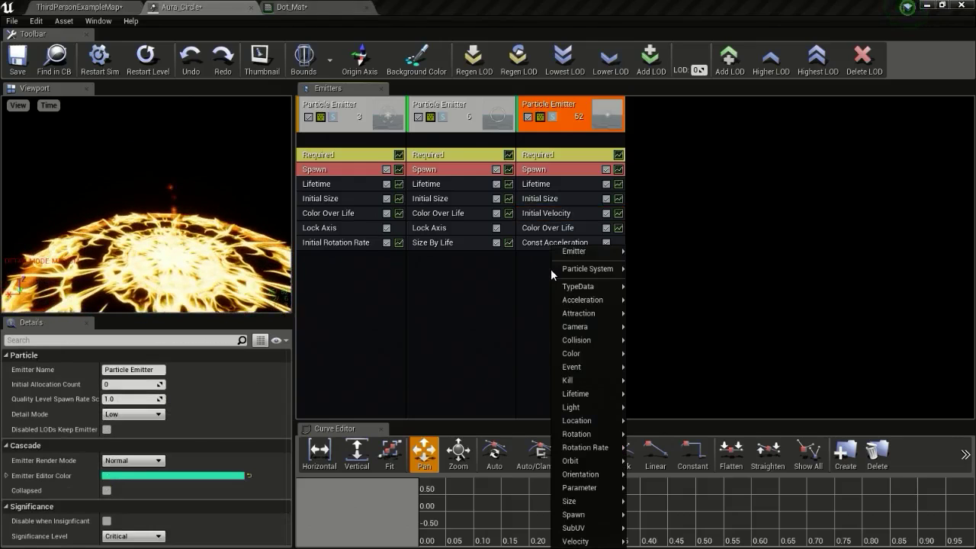
{"action": "mouse_move", "coordinate": [573, 449]}
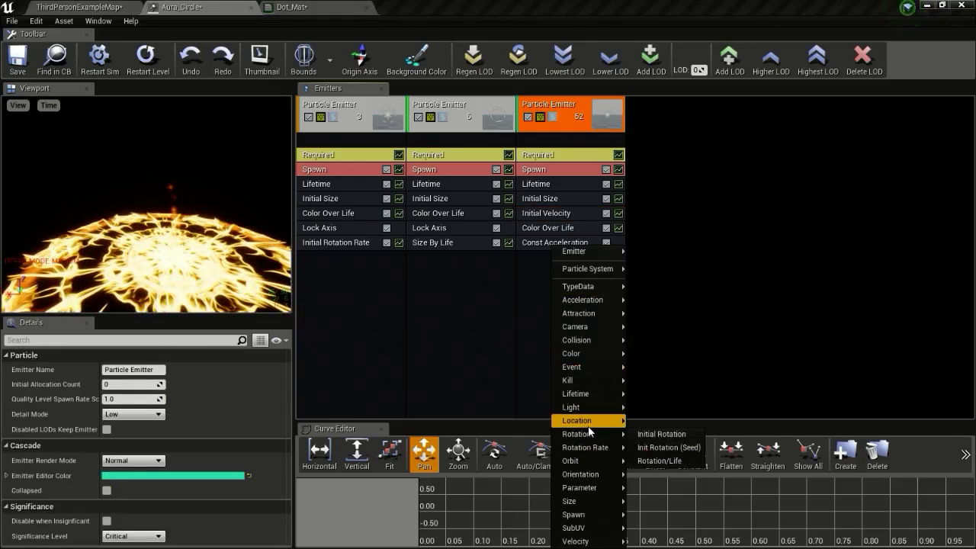
{"action": "mouse_move", "coordinate": [588, 425]}
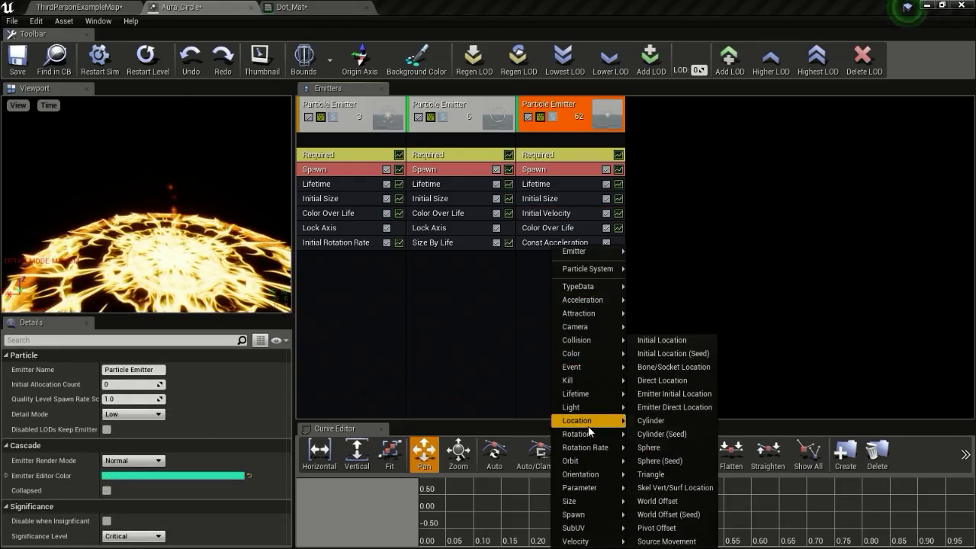
{"action": "left_click", "coordinate": [656, 343]}
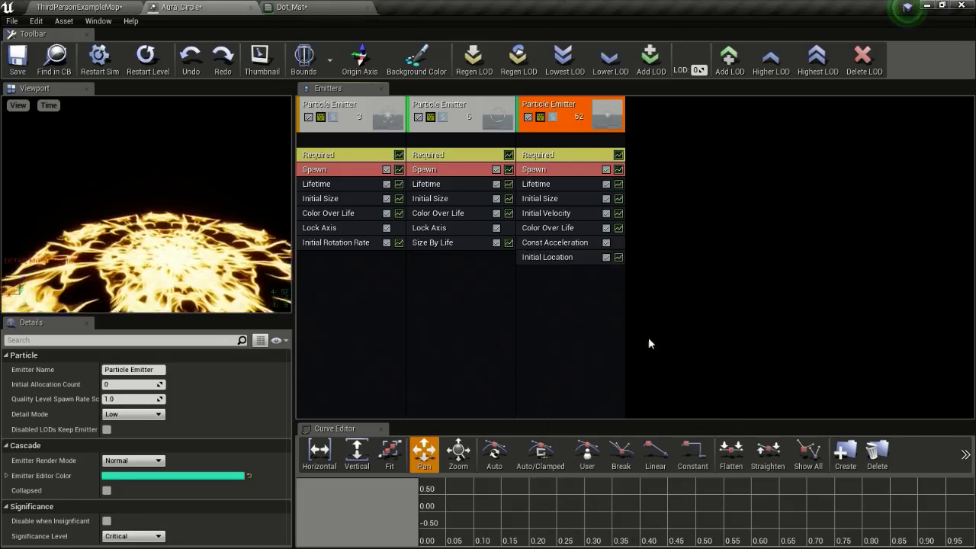
{"action": "left_click", "coordinate": [560, 258]}
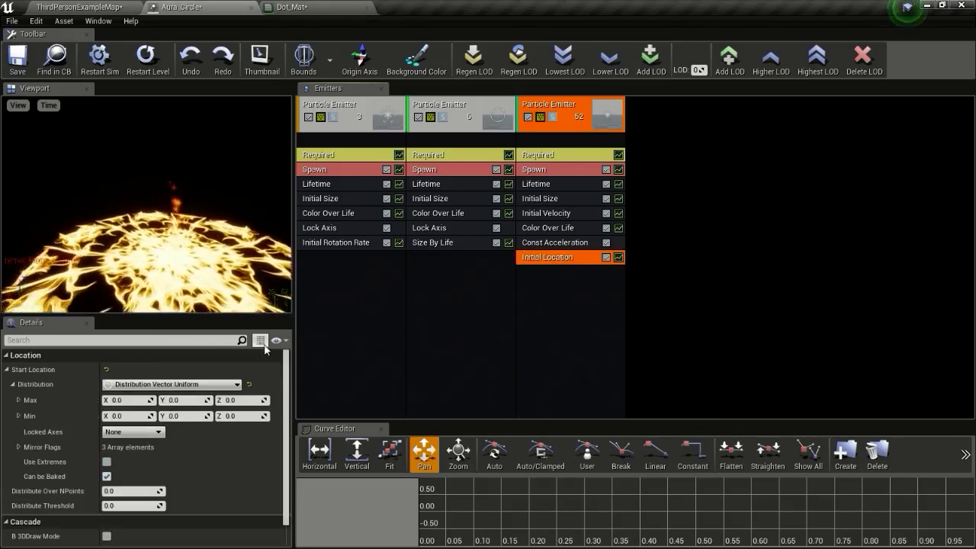
{"action": "key", "text": "Delete"}
{"action": "right_click", "coordinate": [561, 266]}
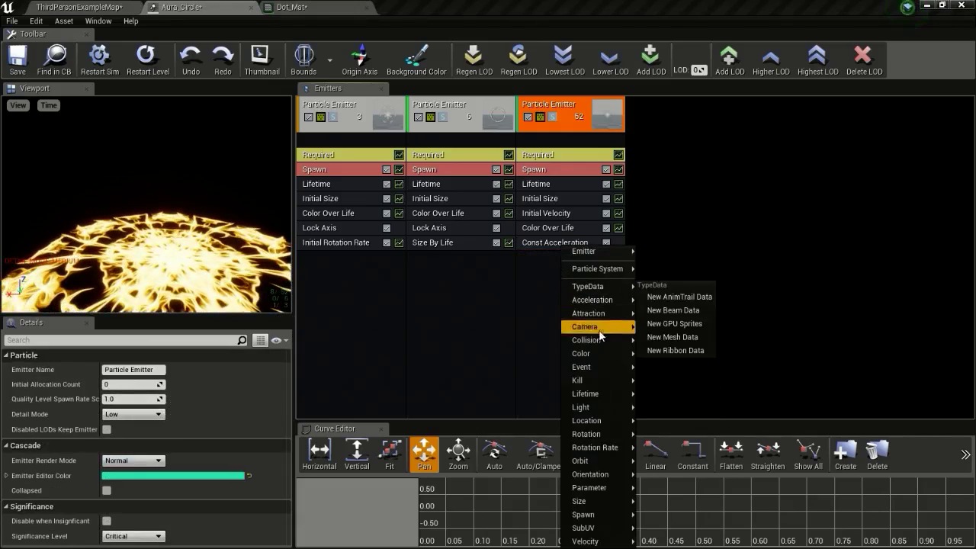
{"action": "mouse_move", "coordinate": [591, 435]}
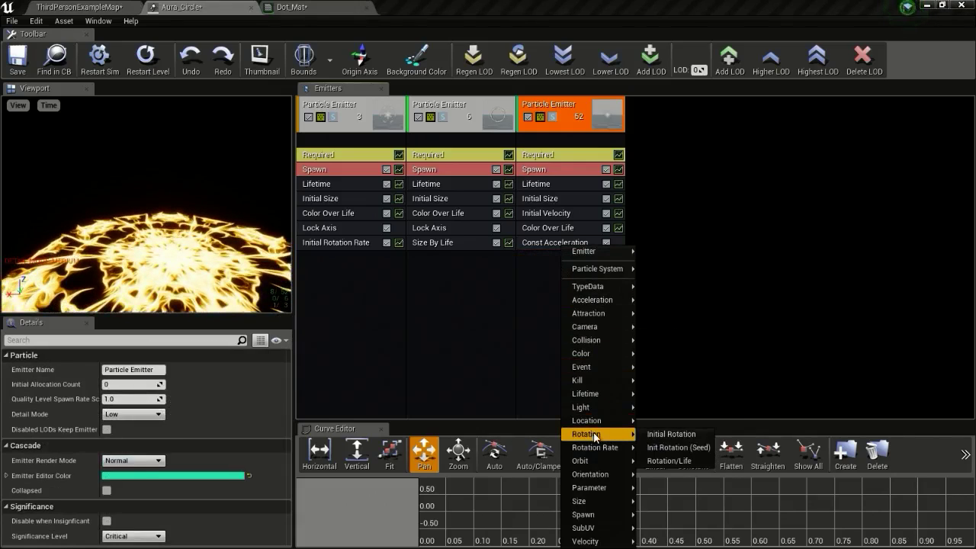
{"action": "mouse_move", "coordinate": [613, 420]}
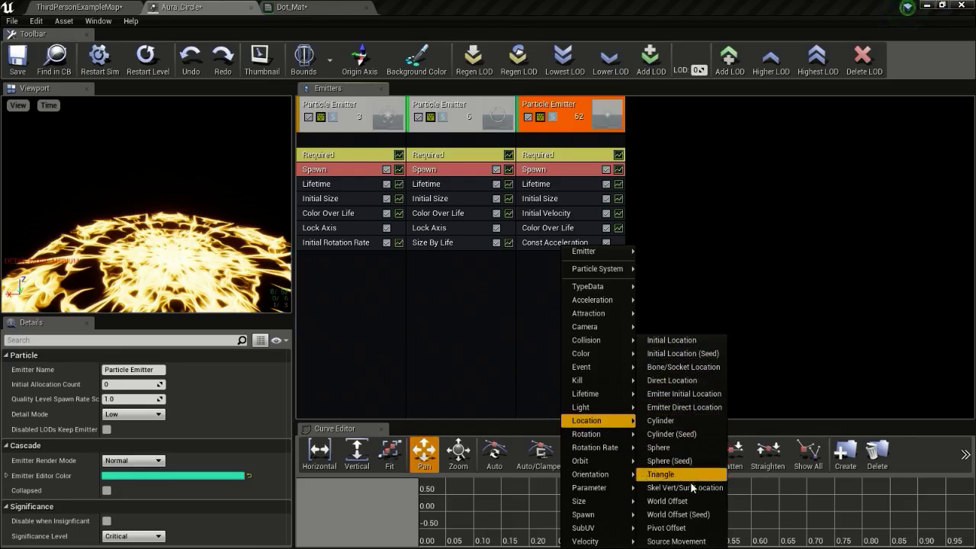
{"action": "left_click", "coordinate": [660, 421]}
{"action": "left_click", "coordinate": [557, 257]}
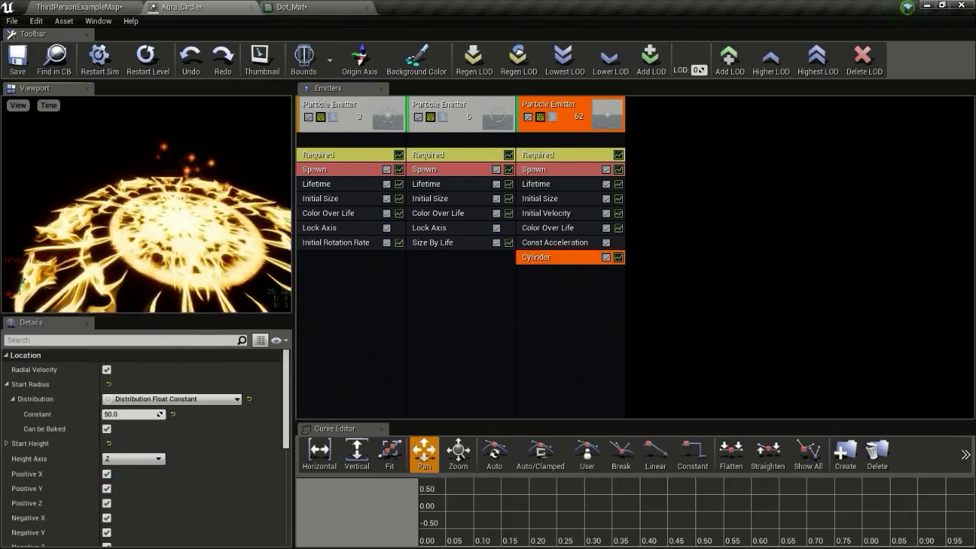
{"action": "scroll", "coordinate": [229, 422], "scroll_direction": "down", "scroll_amount": 5}
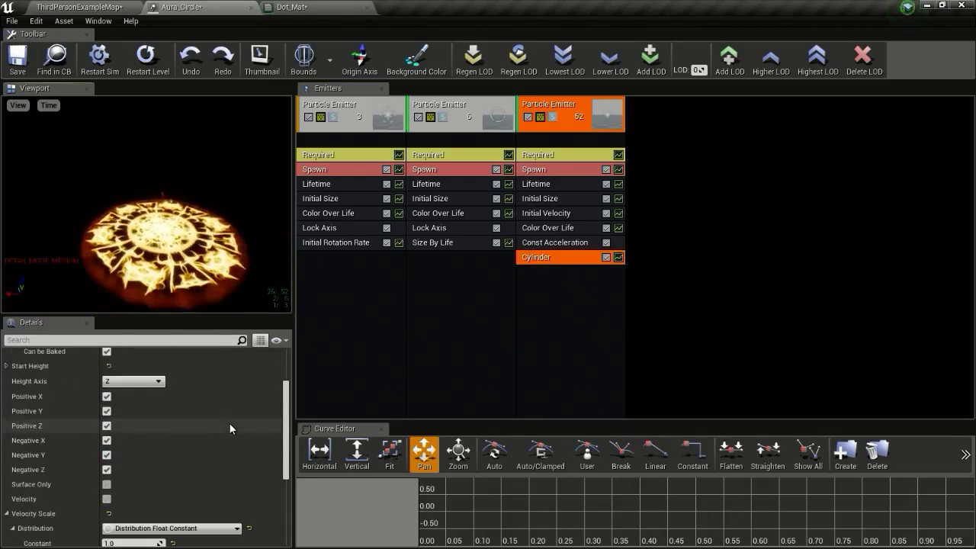
{"action": "scroll", "coordinate": [137, 487], "scroll_direction": "down", "scroll_amount": 2}
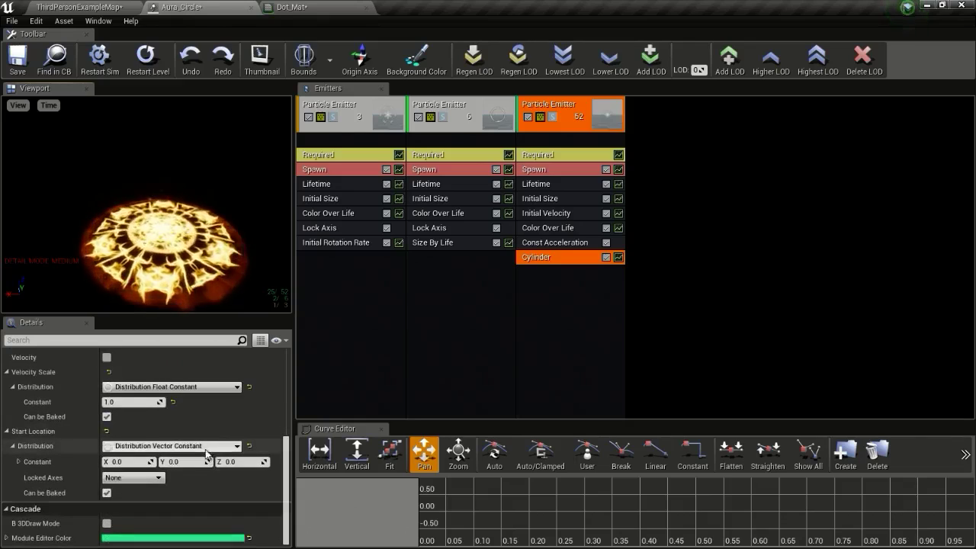
Turn on the Cylinder module's 3D draw mode and inspect the spawn helper in the preview
{"action": "left_click", "coordinate": [107, 523]}
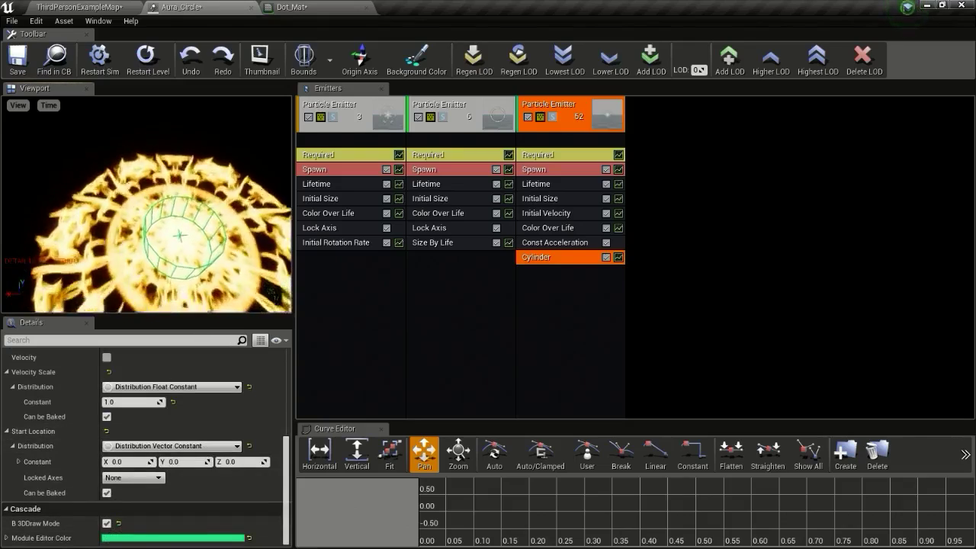
{"action": "left_click_drag", "start_coordinate": [167, 200], "coordinate": [145, 210]}
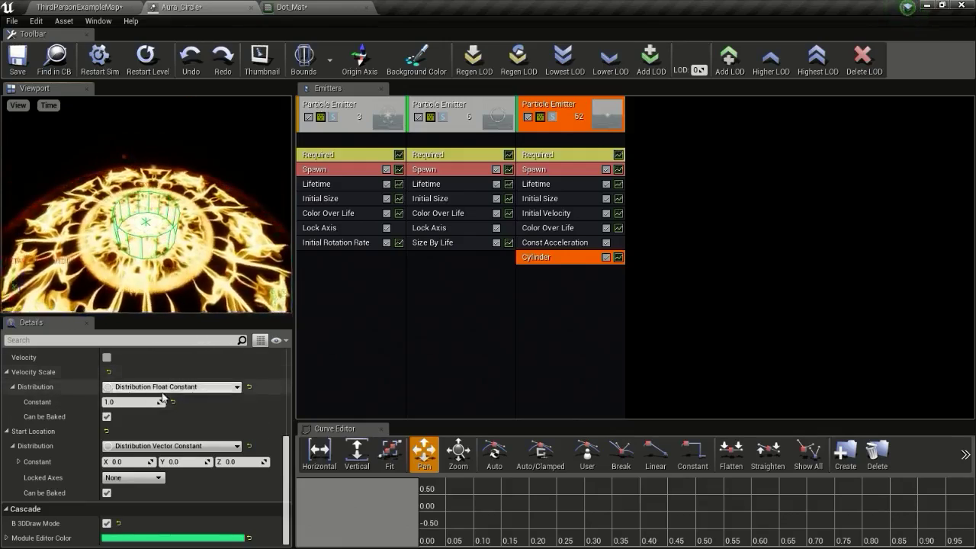
{"action": "scroll", "coordinate": [146, 424], "scroll_direction": "up", "scroll_amount": 5}
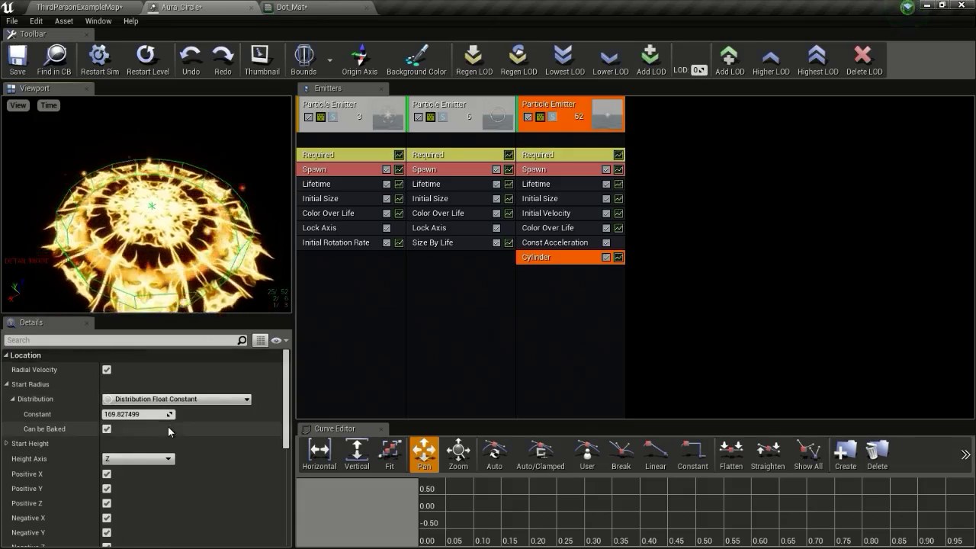
{"action": "scroll", "coordinate": [114, 461], "scroll_direction": "down", "scroll_amount": 1}
{"action": "scroll", "coordinate": [97, 463], "scroll_direction": "down", "scroll_amount": 1}
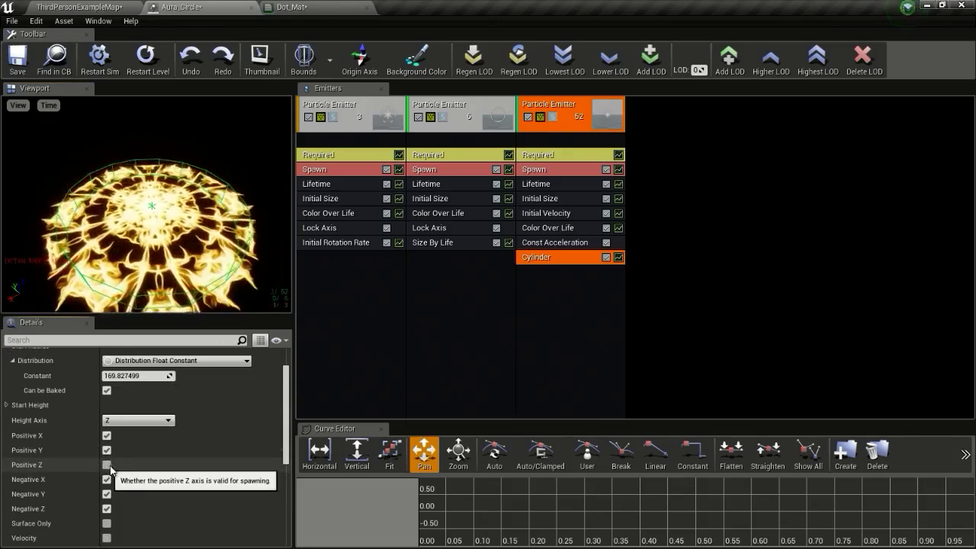
{"action": "scroll", "coordinate": [107, 469], "scroll_direction": "down", "scroll_amount": 3}
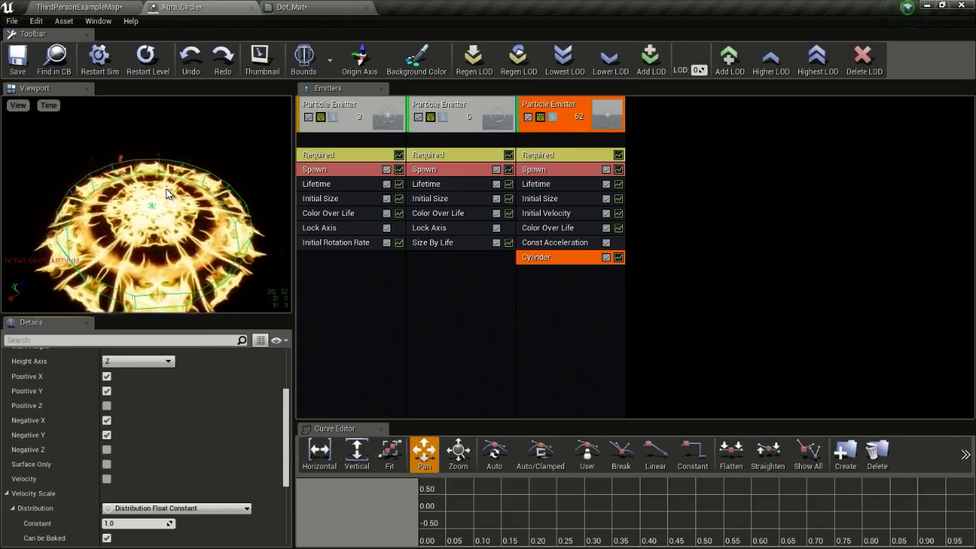
Give the ember emitter's Initial Velocity a minimum Z of 100
{"action": "left_click", "coordinate": [553, 212]}
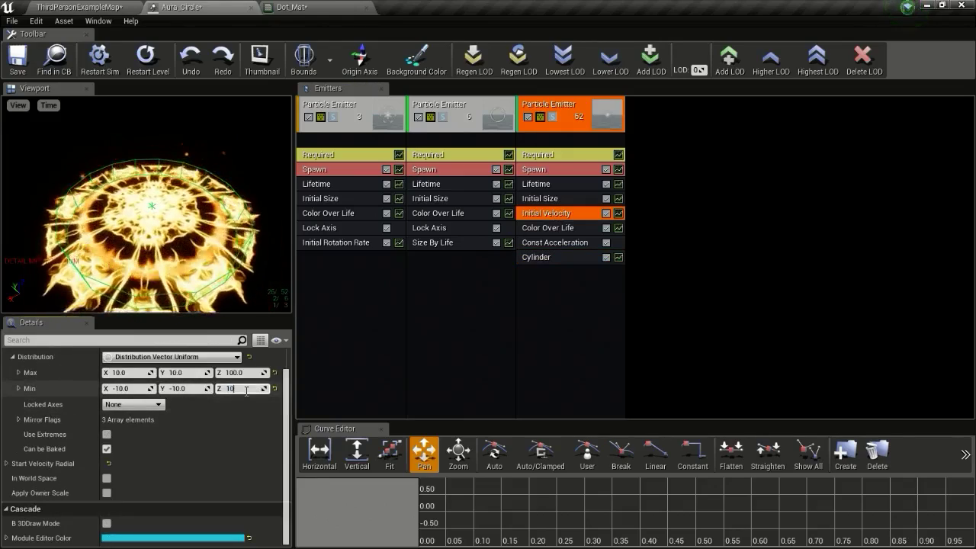
{"action": "left_click", "coordinate": [252, 372]}
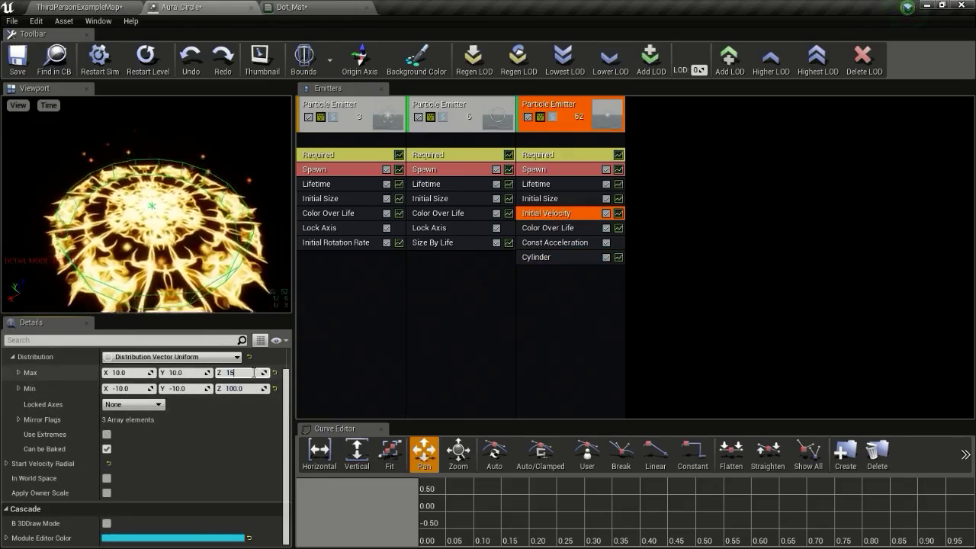
{"action": "mouse_move", "coordinate": [202, 234]}
{"action": "right_mouse_down"}
{"action": "mouse_move", "coordinate": [217, 194]}
{"action": "mouse_move", "coordinate": [227, 213]}
{"action": "mouse_move", "coordinate": [202, 234]}
{"action": "right_mouse_up"}
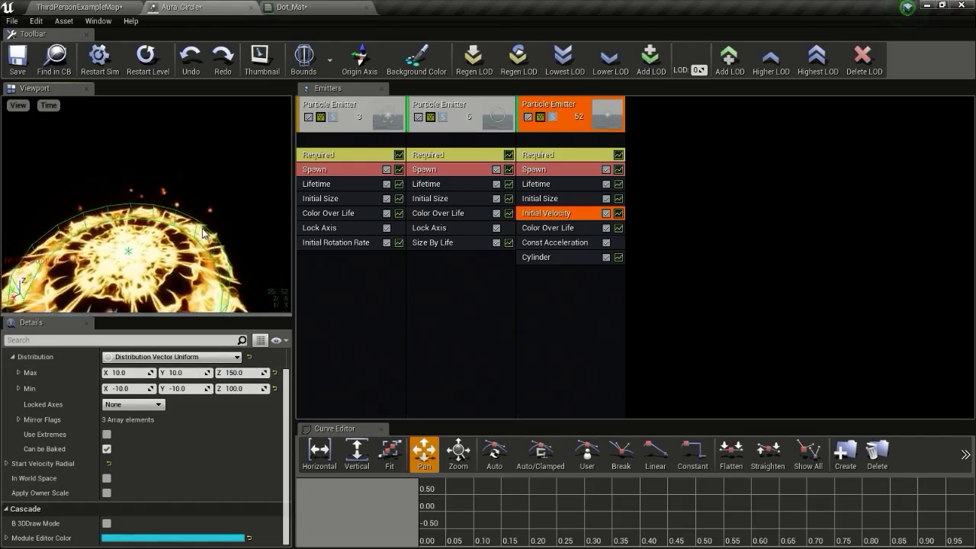
Set the ember emitter's maximum particle lifetime to 2.0
{"action": "left_click", "coordinate": [538, 186]}
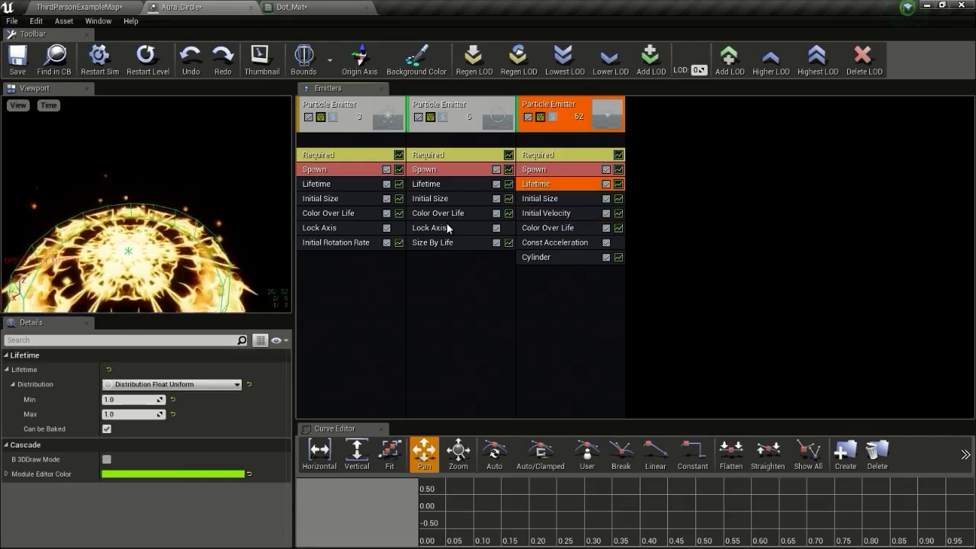
{"action": "mouse_move", "coordinate": [194, 228]}
{"action": "right_mouse_down"}
{"action": "mouse_move", "coordinate": [193, 206]}
{"action": "mouse_move", "coordinate": [193, 221]}
{"action": "right_mouse_up"}
{"action": "left_click", "coordinate": [119, 412]}
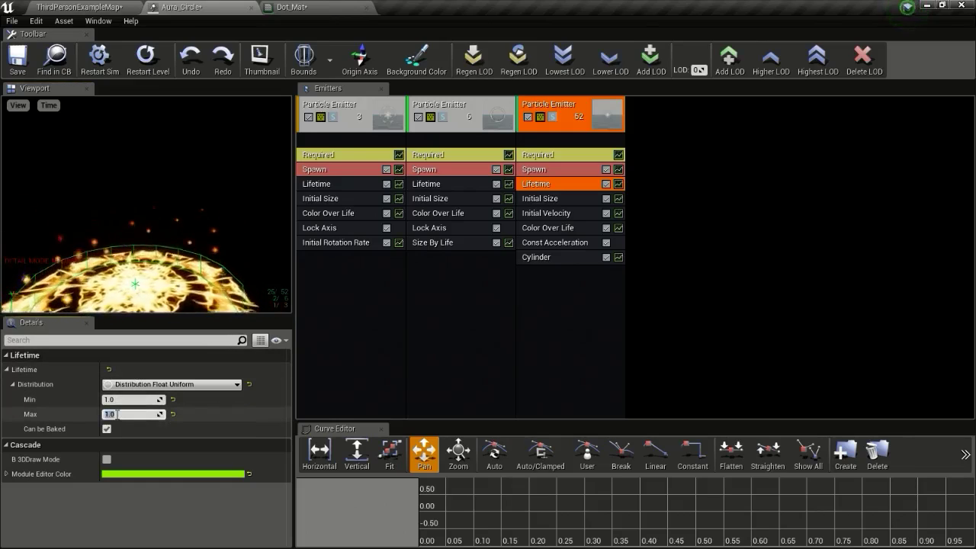
{"action": "type", "text": "2"}
{"action": "key", "text": "Return"}
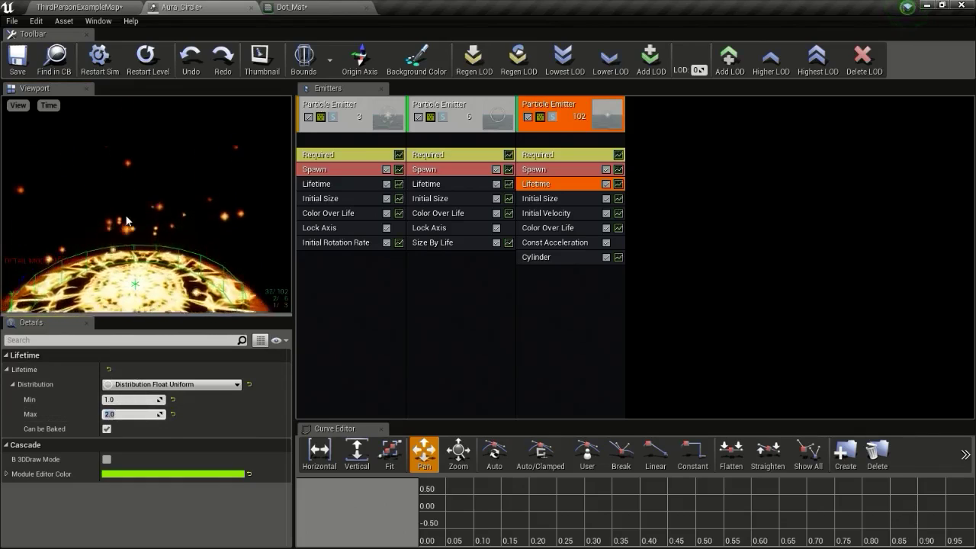
{"action": "mouse_move", "coordinate": [147, 212]}
{"action": "left_mouse_down"}
{"action": "mouse_move", "coordinate": [138, 263]}
{"action": "mouse_move", "coordinate": [142, 200]}
{"action": "mouse_move", "coordinate": [143, 230]}
{"action": "left_mouse_up"}
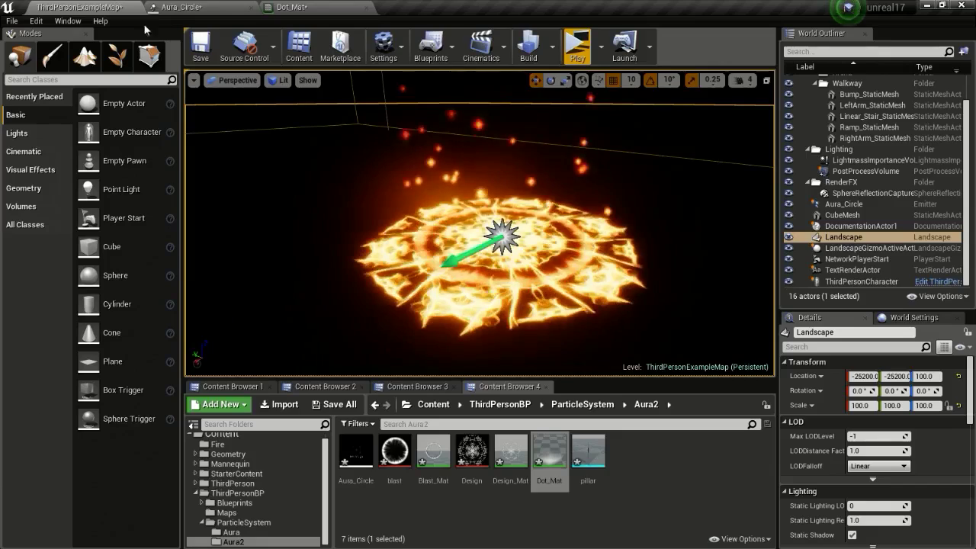
Return to the level and fly the camera around the aura to view the rising embers
{"action": "left_click", "coordinate": [80, 7]}
{"action": "right_click_drag", "start_coordinate": [532, 208], "coordinate": [508, 195]}
{"action": "key", "text": "w"}
{"action": "right_click_drag", "start_coordinate": [588, 222], "coordinate": [588, 222]}
{"action": "key", "text": "s"}
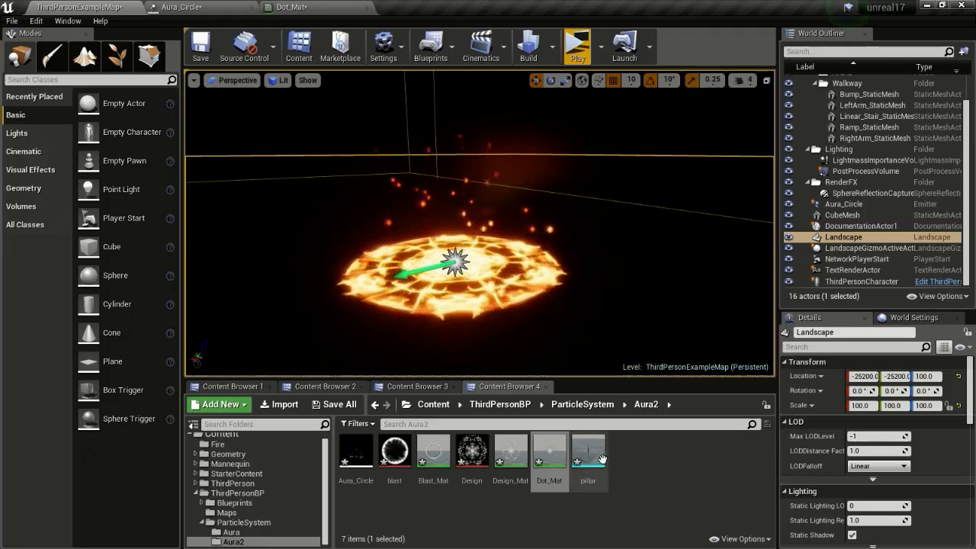
Create a new Material asset named pillar_mat in Aura2 and open it in the Material Editor
{"action": "right_click", "coordinate": [629, 453]}
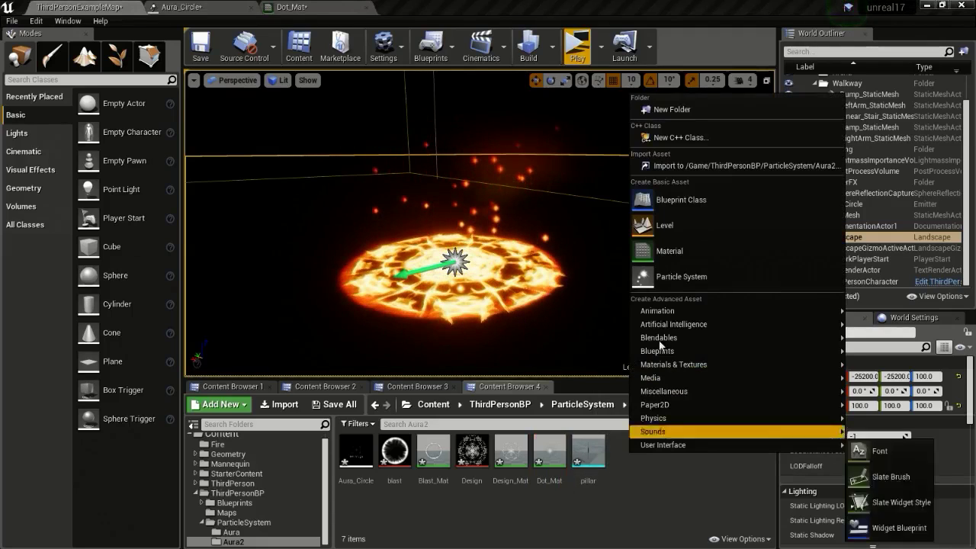
{"action": "left_click", "coordinate": [669, 252]}
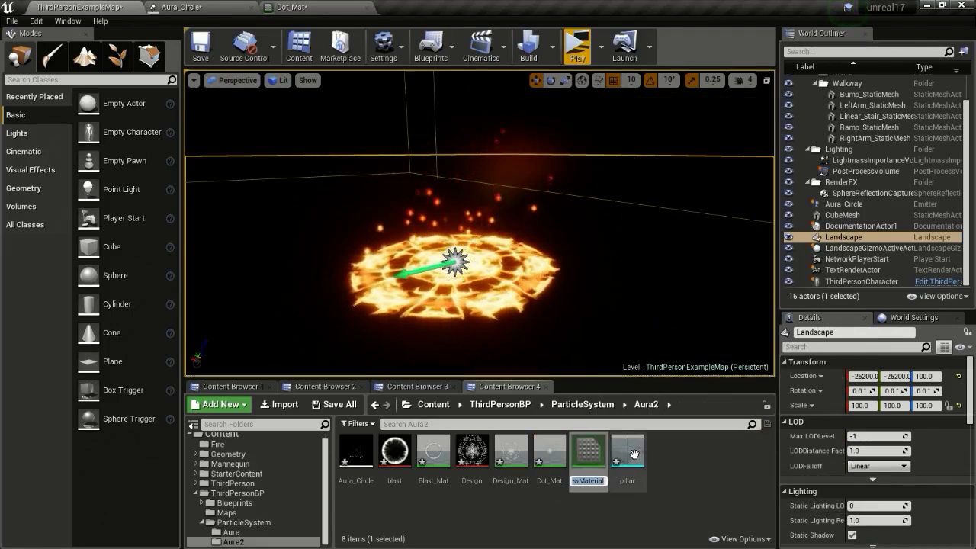
{"action": "type", "text": "pillar_mat"}
{"action": "key", "text": "Return"}
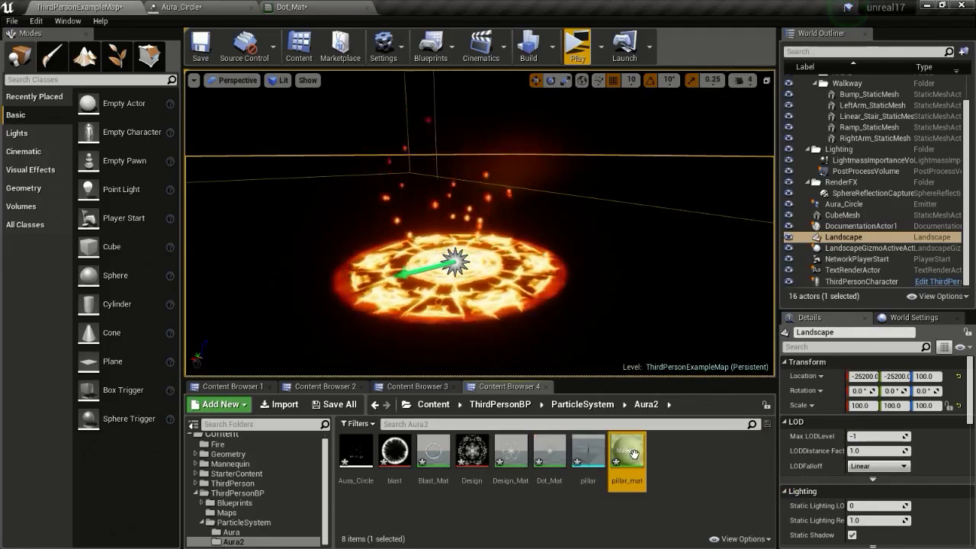
{"action": "double_click", "coordinate": [631, 452]}
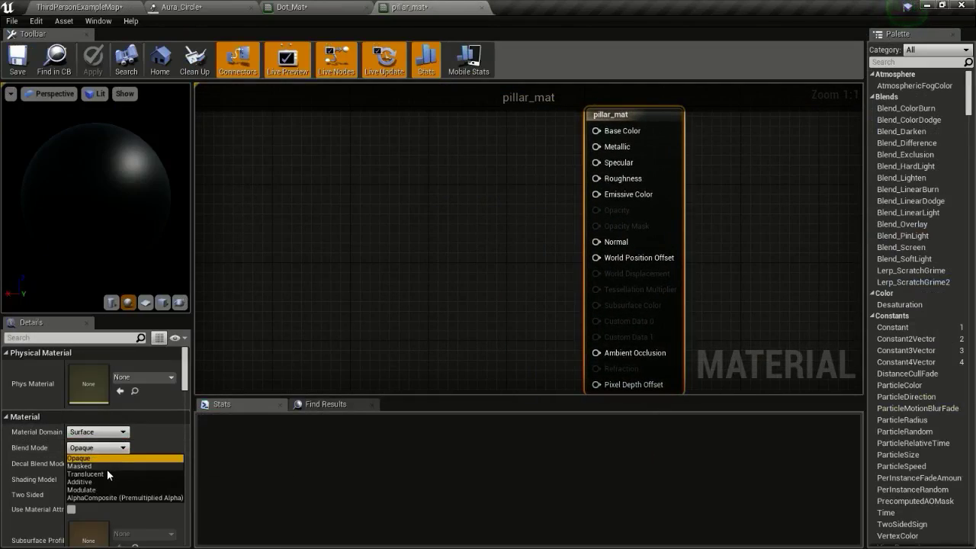
Set pillar_mat's blend mode to Translucent and shading model to Unlit
{"action": "left_click", "coordinate": [102, 472]}
{"action": "left_click", "coordinate": [96, 478]}
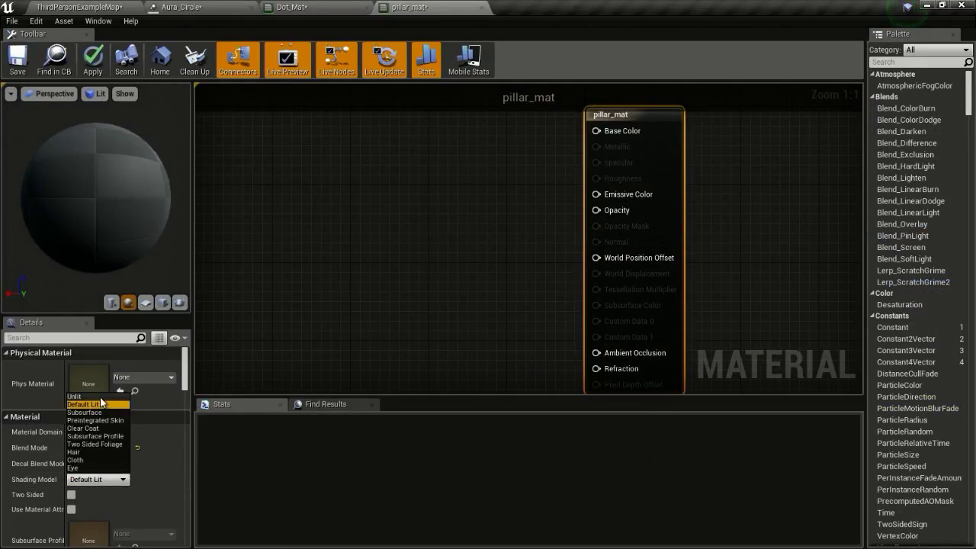
{"action": "left_click", "coordinate": [74, 396]}
Add a Particle Color node wired to Emissive Color and Opacity, then save pillar_mat
{"action": "right_click_drag", "start_coordinate": [552, 217], "coordinate": [584, 215]}
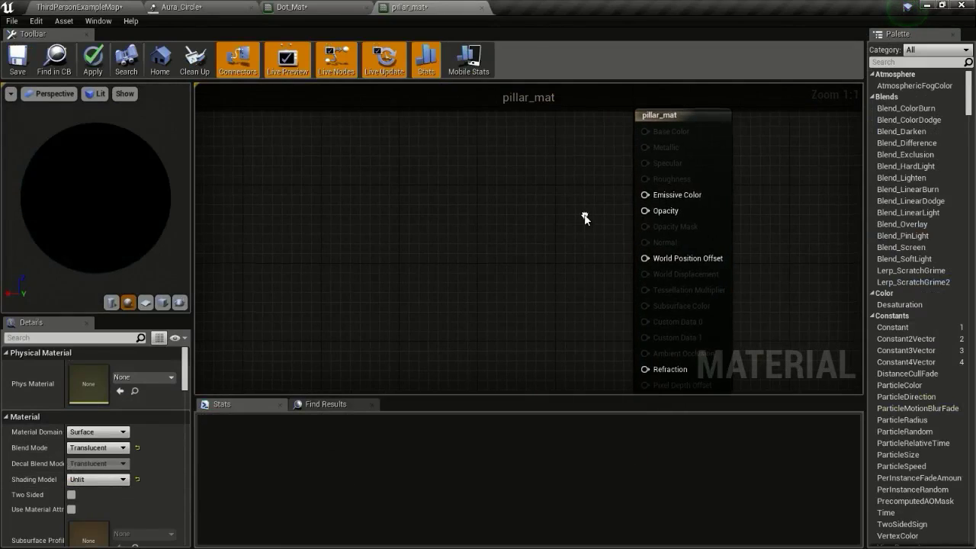
{"action": "right_click", "coordinate": [419, 231]}
{"action": "type", "text": "particle"}
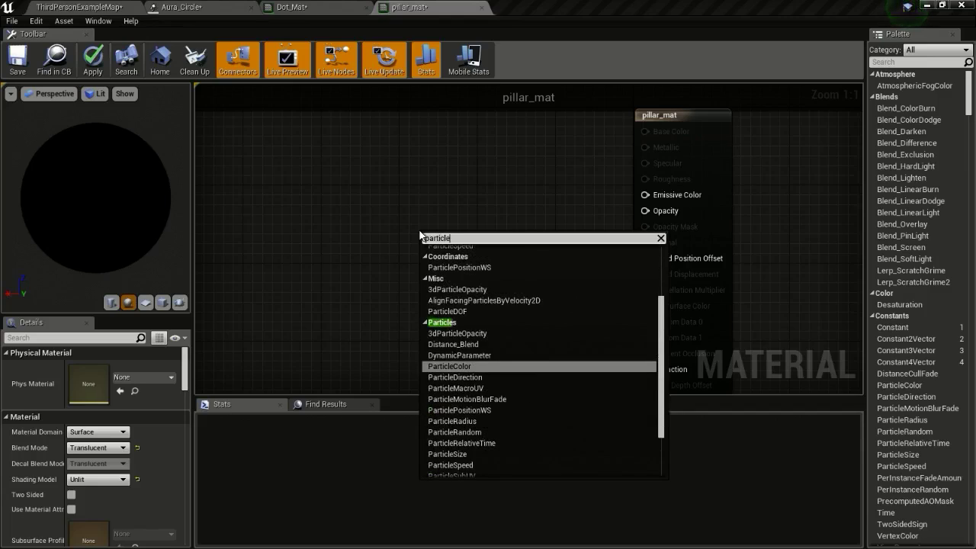
{"action": "key", "text": "Return"}
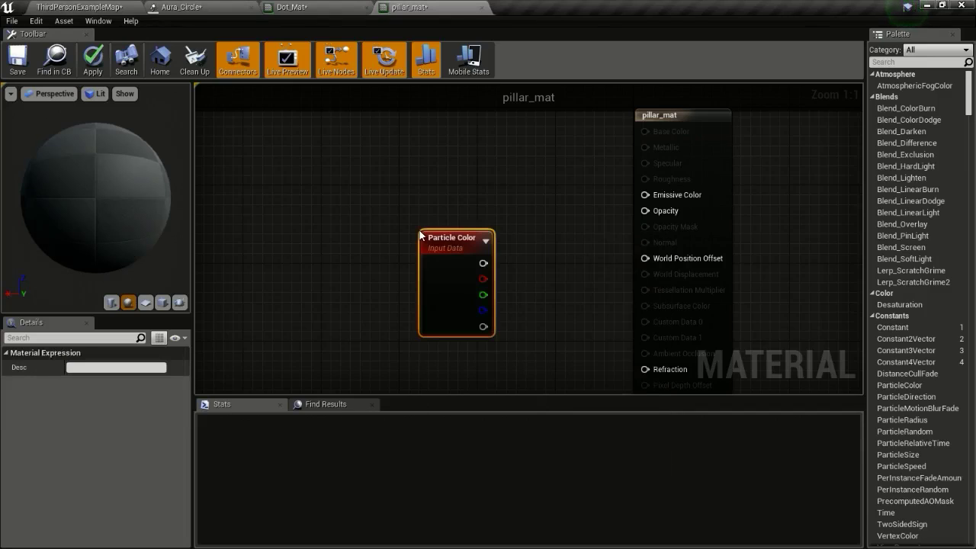
{"action": "left_click_drag", "start_coordinate": [453, 248], "coordinate": [404, 204]}
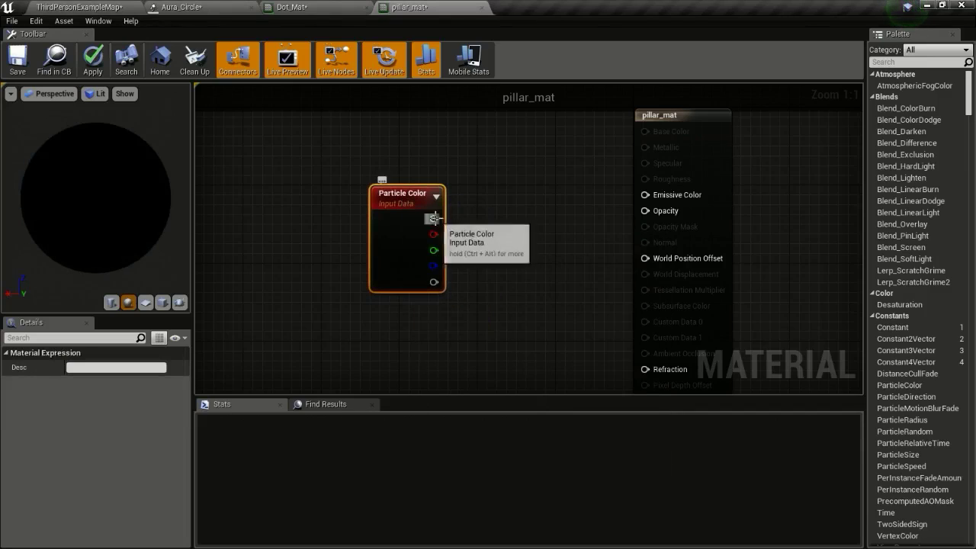
{"action": "left_click_drag", "start_coordinate": [682, 200], "coordinate": [680, 197]}
{"action": "left_click_drag", "start_coordinate": [443, 285], "coordinate": [654, 222]}
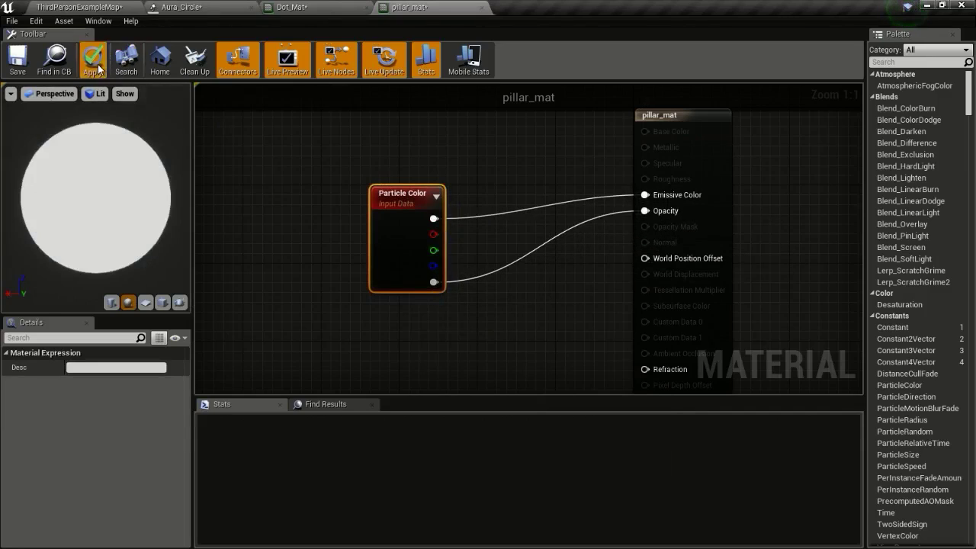
{"action": "left_click", "coordinate": [25, 68]}
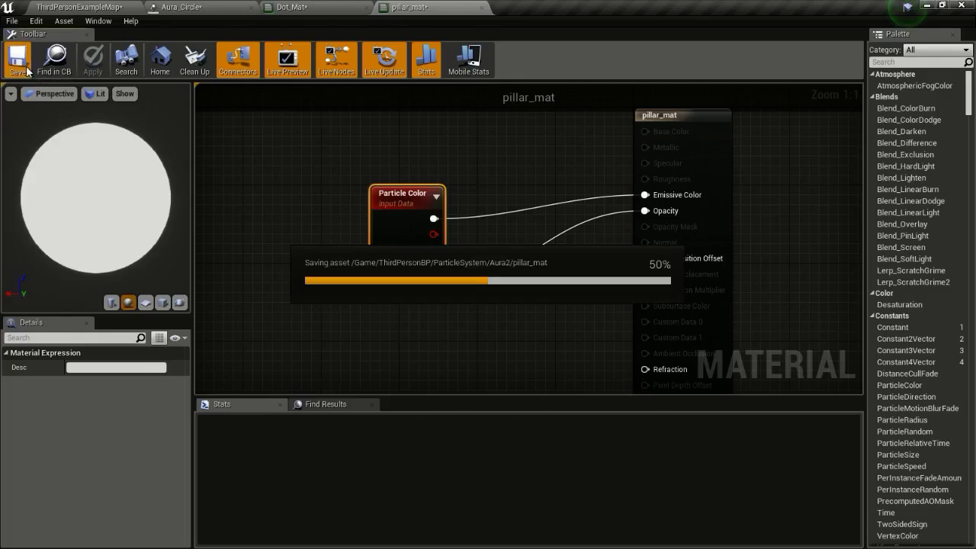
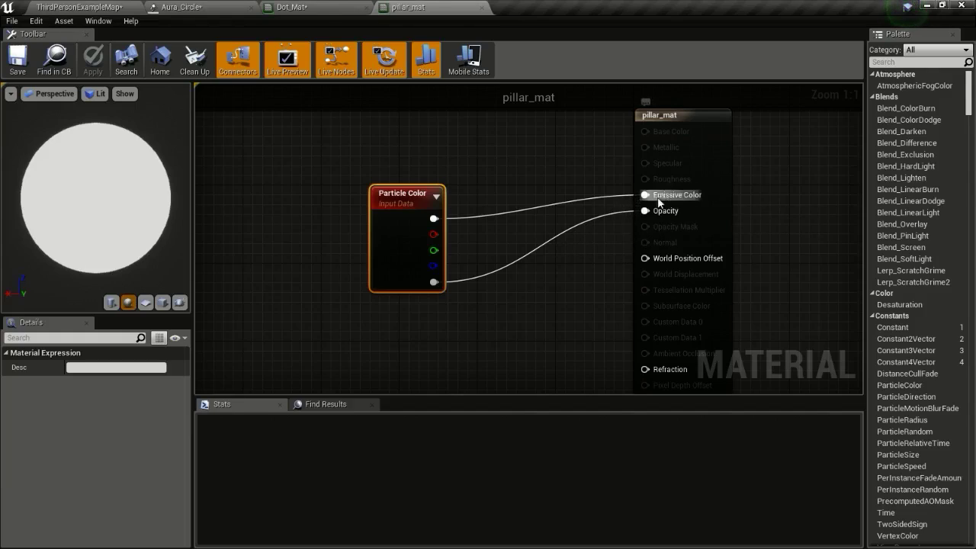
Switch from the pillar_mat graph back to the Aura_Circle Cascade editor
{"action": "left_click", "coordinate": [233, 7]}
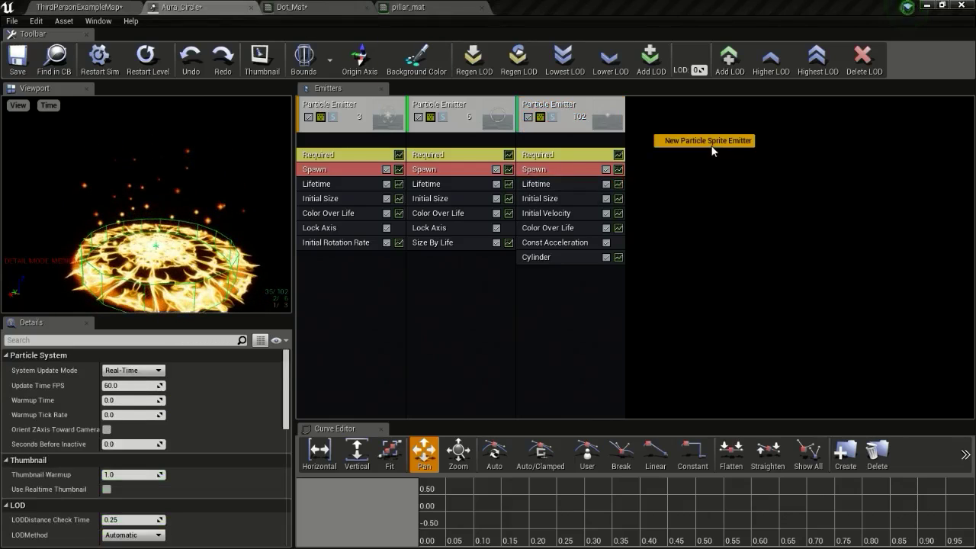
Add a fourth sprite emitter to Aura_Circle and give it Mesh Data type data
{"action": "left_click", "coordinate": [711, 145]}
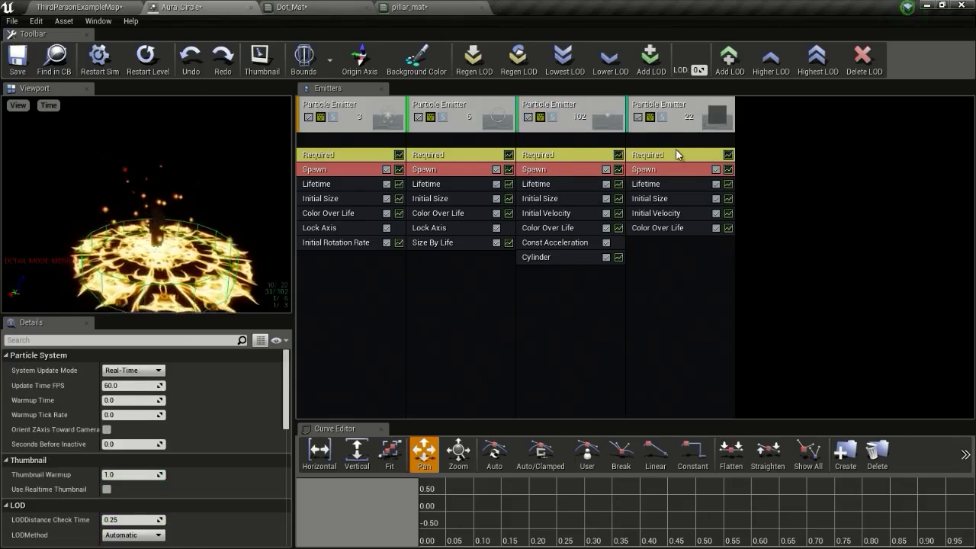
{"action": "right_click", "coordinate": [675, 149]}
{"action": "mouse_move", "coordinate": [708, 186]}
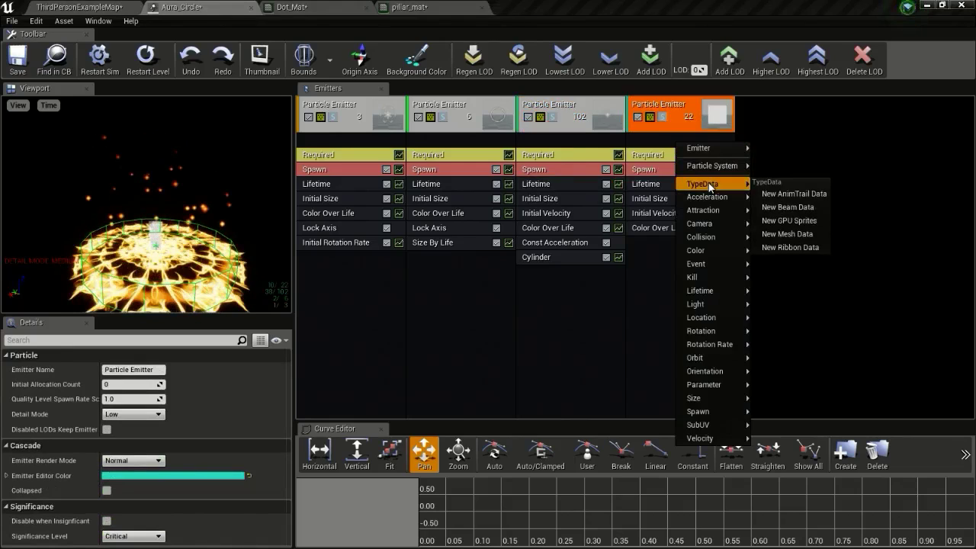
{"action": "left_click", "coordinate": [802, 234]}
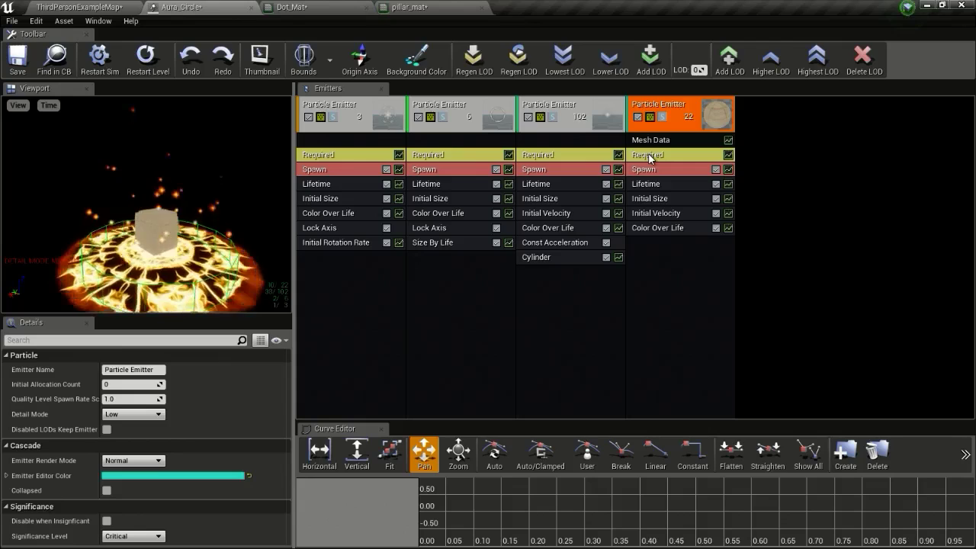
Select the pillar mesh asset in the Content Browser, then return to Aura_Circle
{"action": "left_click", "coordinate": [112, 7]}
{"action": "left_click", "coordinate": [675, 462]}
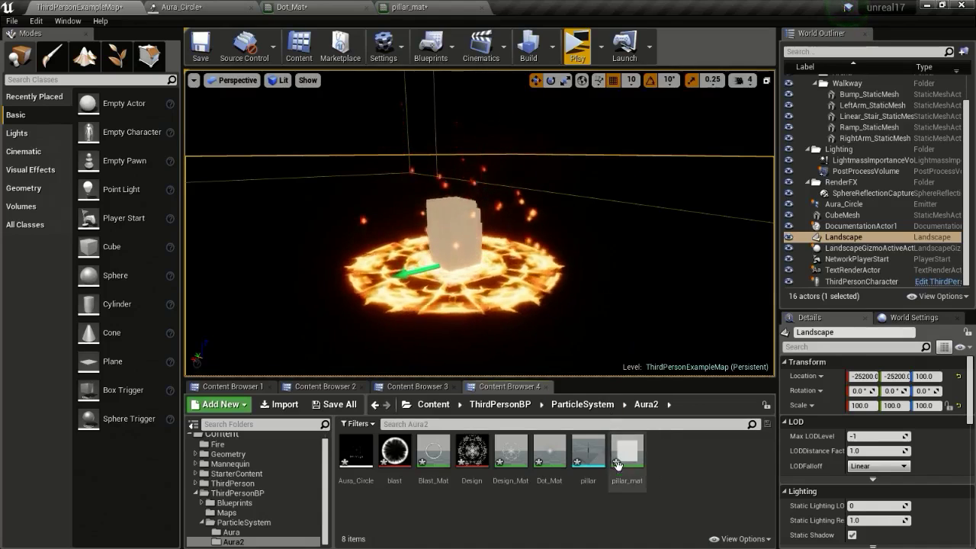
{"action": "left_click", "coordinate": [586, 459]}
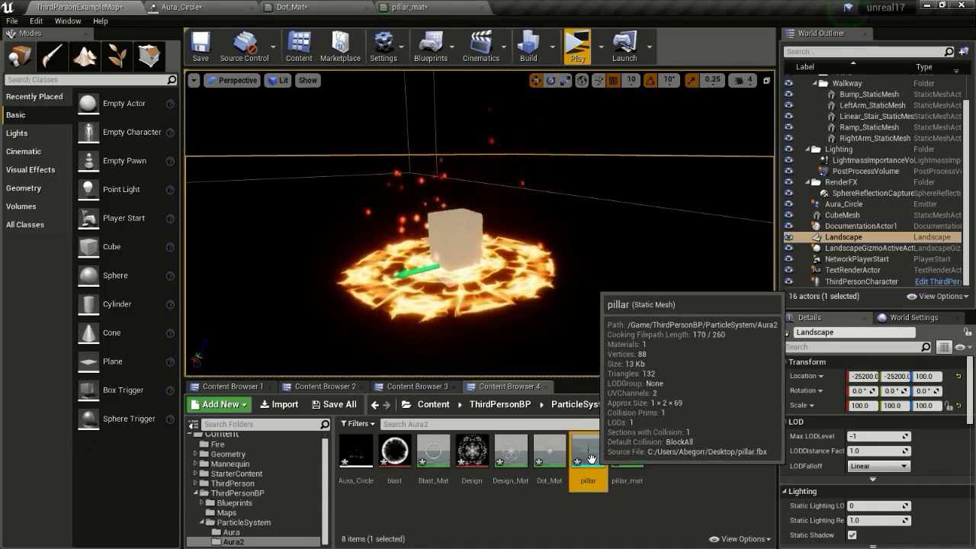
{"action": "left_click", "coordinate": [457, 6]}
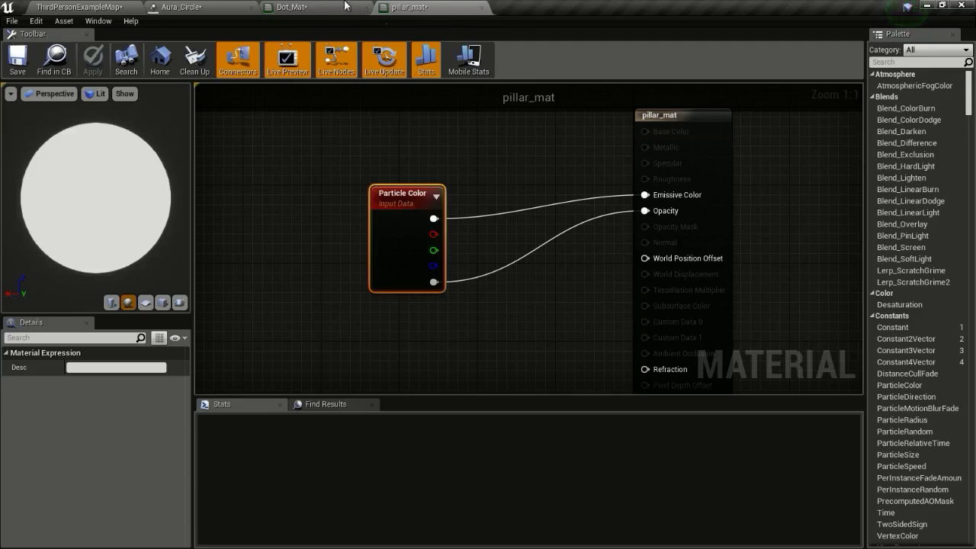
{"action": "left_click", "coordinate": [191, 6]}
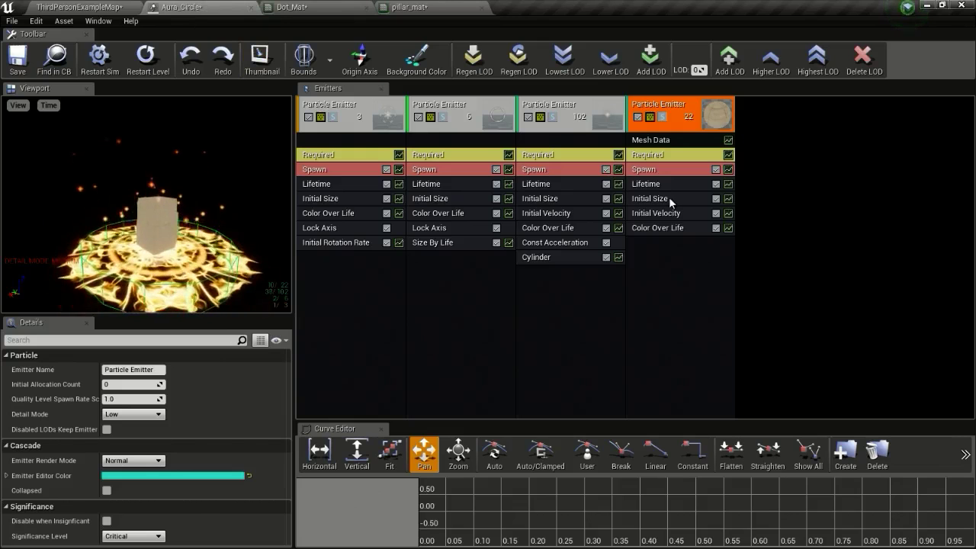
Assign the pillar mesh to the fourth emitter's Mesh Data and tick Override Material
{"action": "left_click", "coordinate": [672, 141]}
{"action": "left_click", "coordinate": [155, 393]}
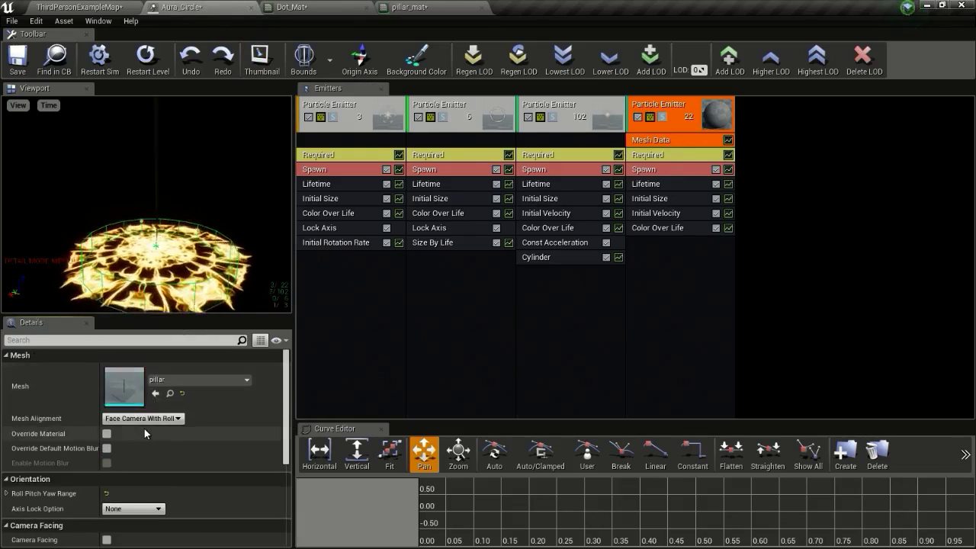
{"action": "left_click_drag", "start_coordinate": [184, 276], "coordinate": [186, 228]}
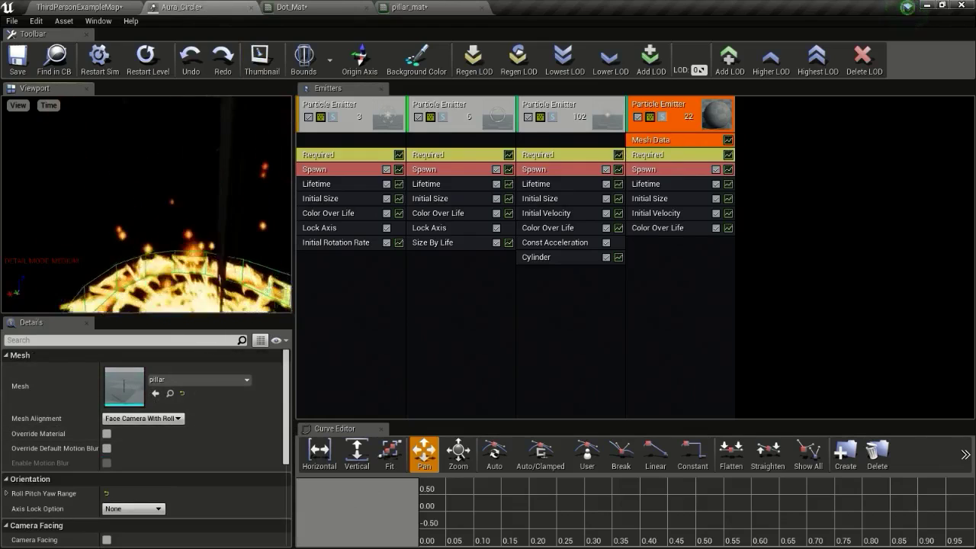
{"action": "scroll", "coordinate": [185, 229], "scroll_direction": "down", "scroll_amount": 3}
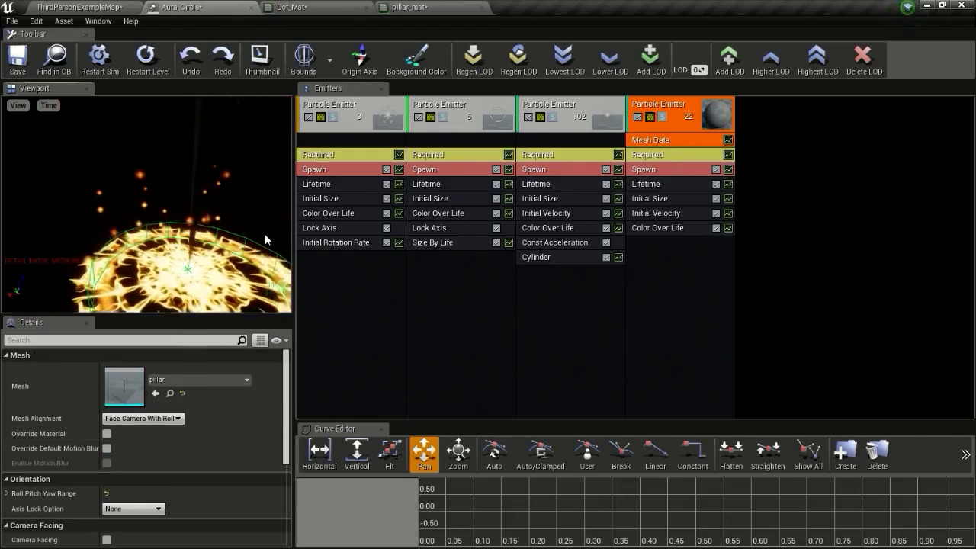
{"action": "left_click", "coordinate": [106, 433]}
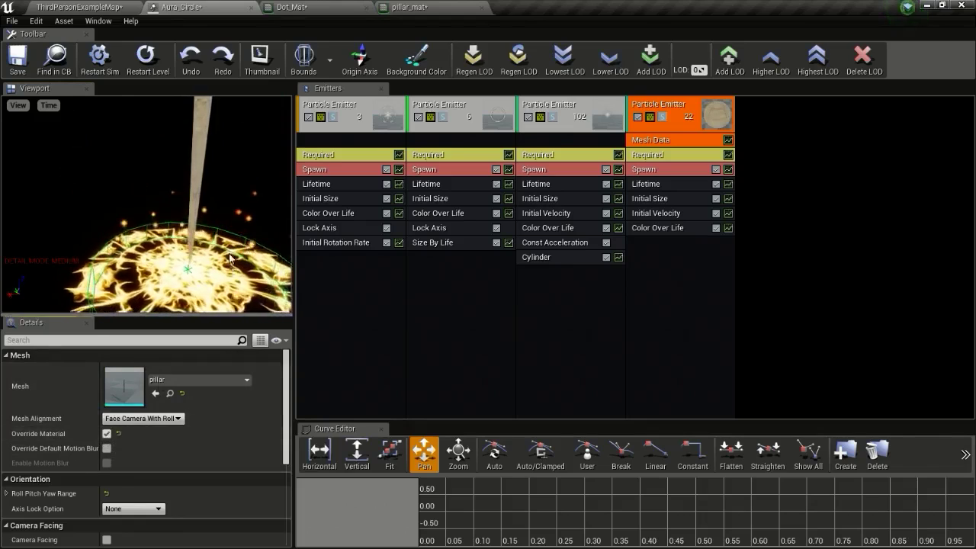
Set the fourth emitter's Required material to the selected pillar_mat
{"action": "left_click", "coordinate": [669, 155]}
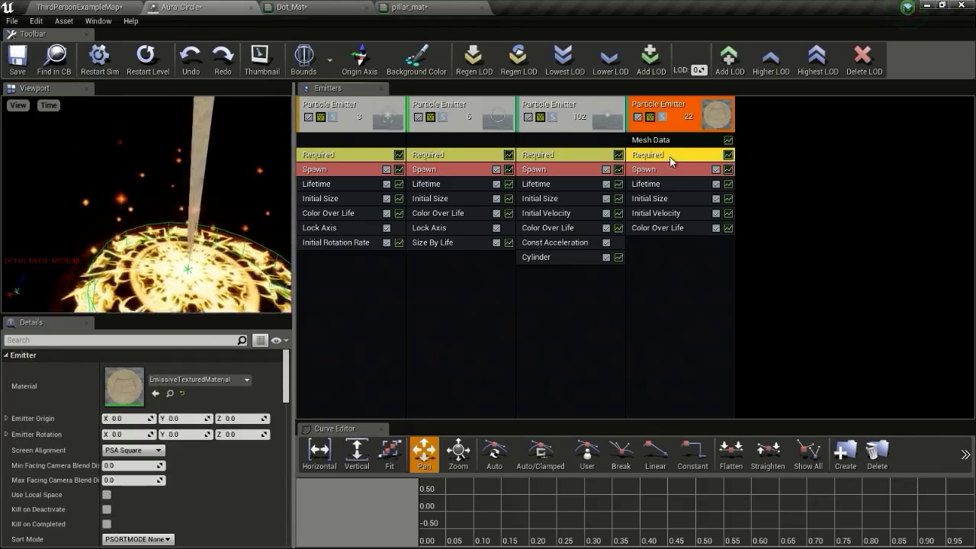
{"action": "left_click", "coordinate": [80, 6]}
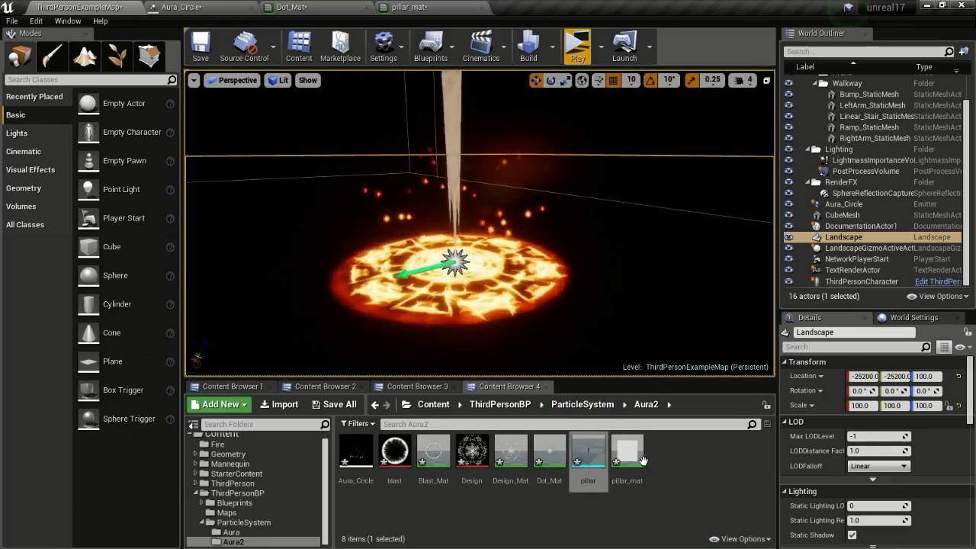
{"action": "left_click", "coordinate": [441, 7]}
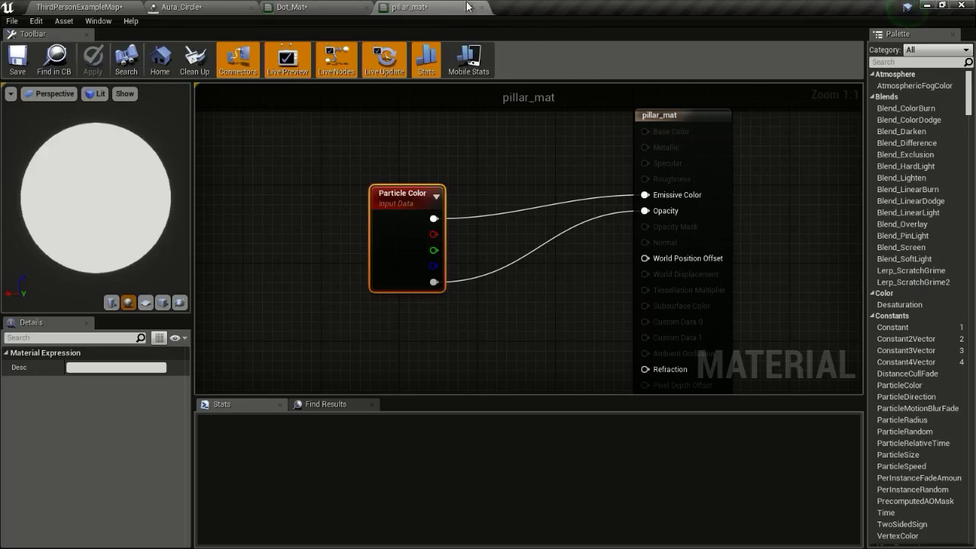
{"action": "left_click", "coordinate": [323, 8]}
{"action": "left_click", "coordinate": [232, 6]}
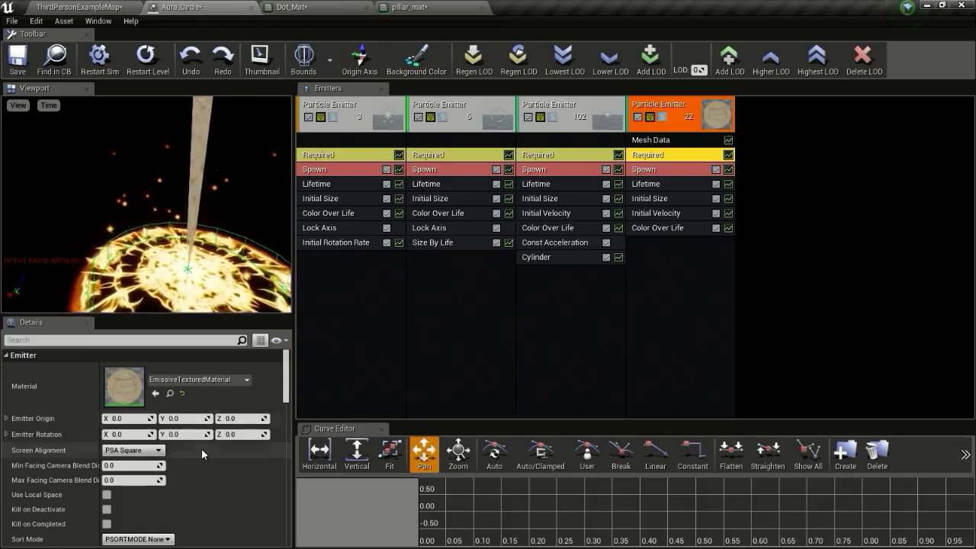
{"action": "left_click", "coordinate": [155, 393]}
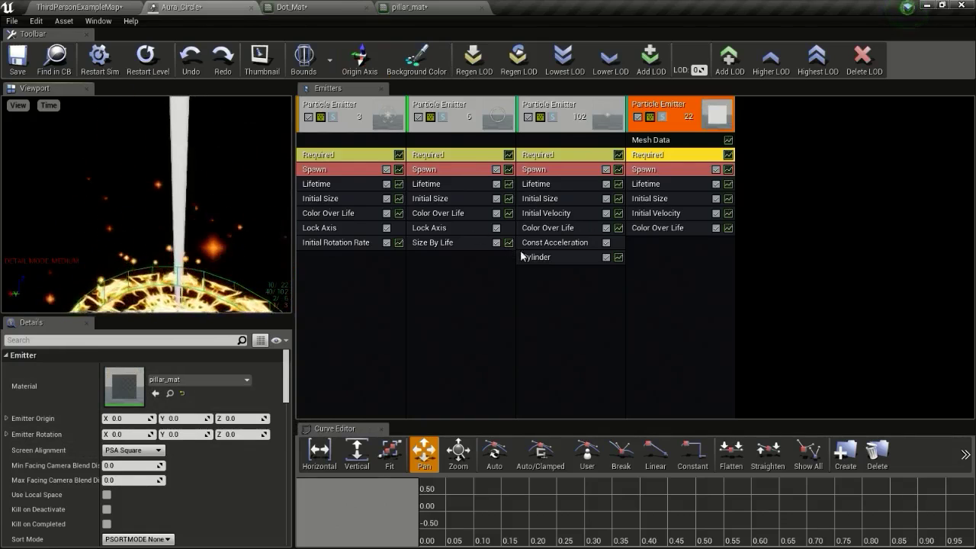
Copy the Color Over Life and Cylinder modules from the third emitter into the fourth
{"action": "left_click_drag", "start_coordinate": [538, 227], "coordinate": [656, 227], "text": "ctrl"}
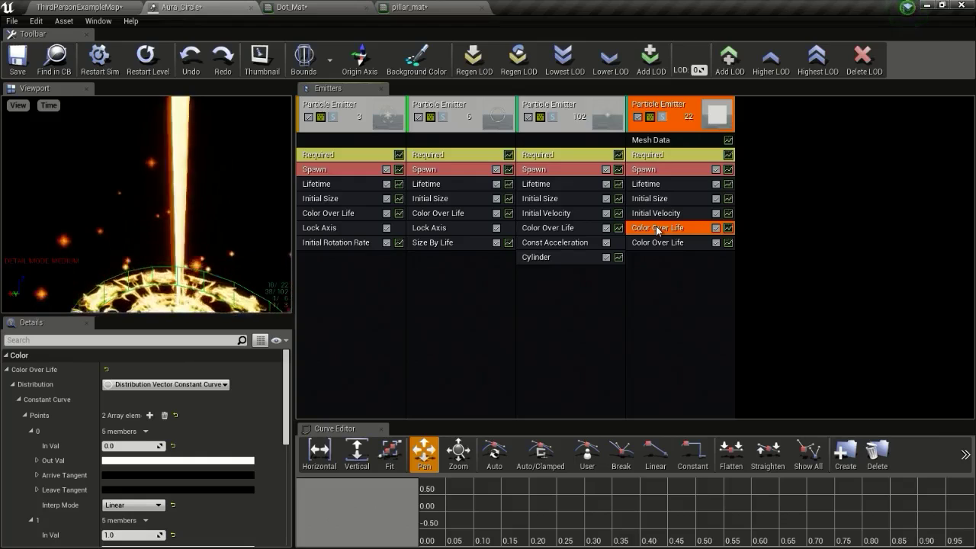
{"action": "key", "text": "Delete"}
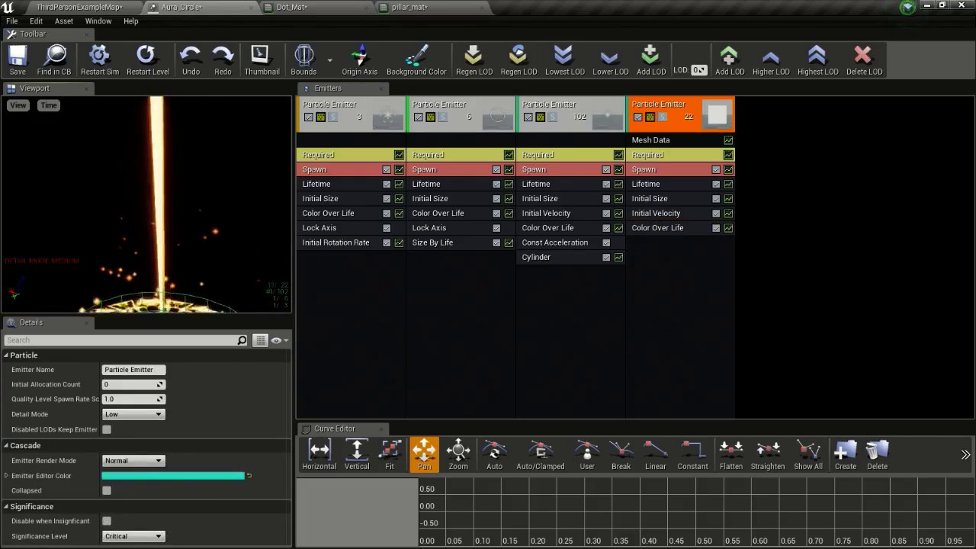
{"action": "left_click", "coordinate": [573, 256]}
{"action": "left_click_drag", "start_coordinate": [662, 246], "coordinate": [660, 243]}
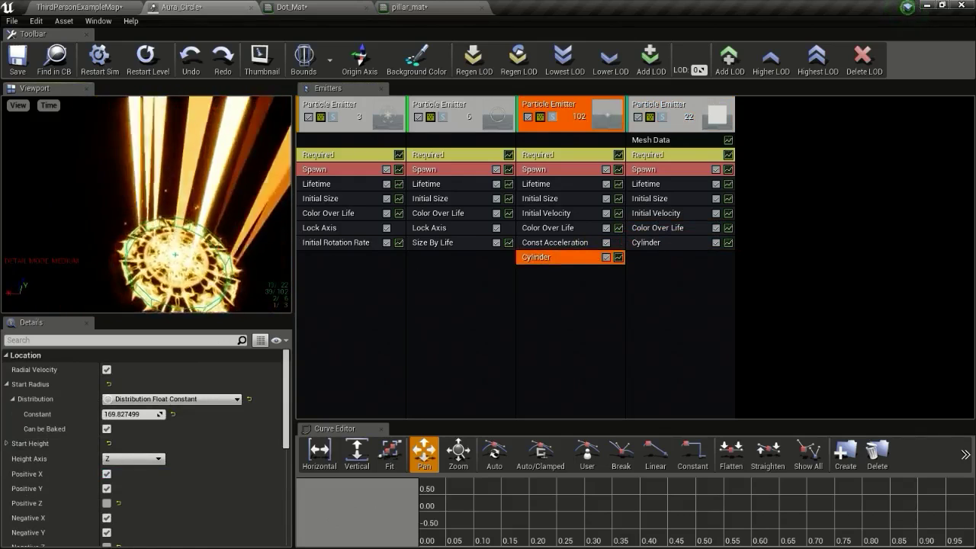
Tint the copied Cylinder module's label red and reduce its start radius to about 112
{"action": "scroll", "coordinate": [177, 460], "scroll_direction": "down", "scroll_amount": 2}
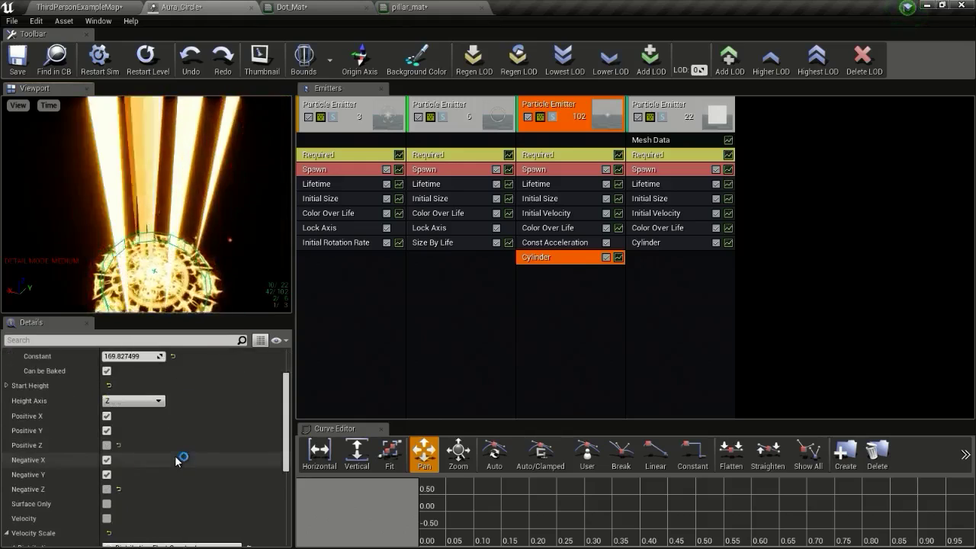
{"action": "scroll", "coordinate": [176, 460], "scroll_direction": "down", "scroll_amount": 5}
{"action": "left_click", "coordinate": [138, 533]}
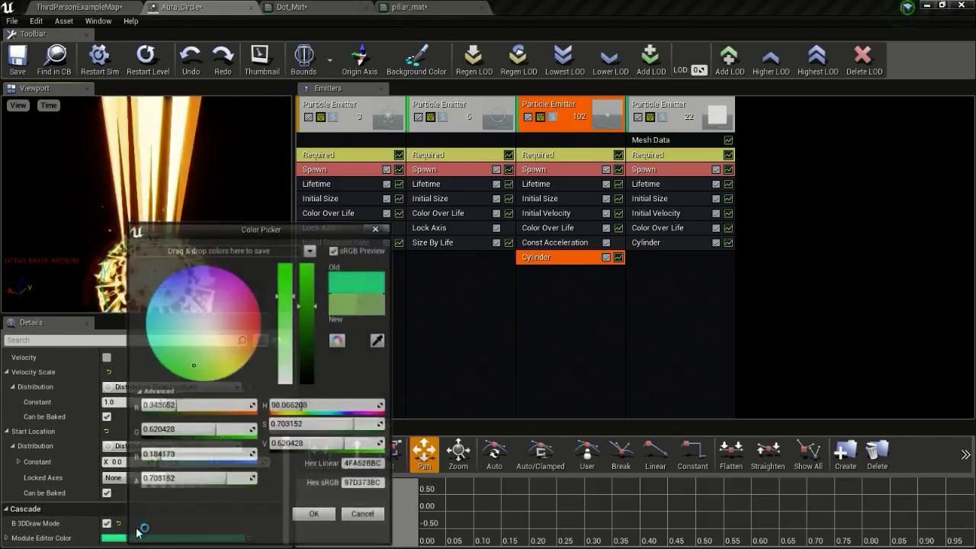
{"action": "left_click_drag", "start_coordinate": [231, 330], "coordinate": [289, 319]}
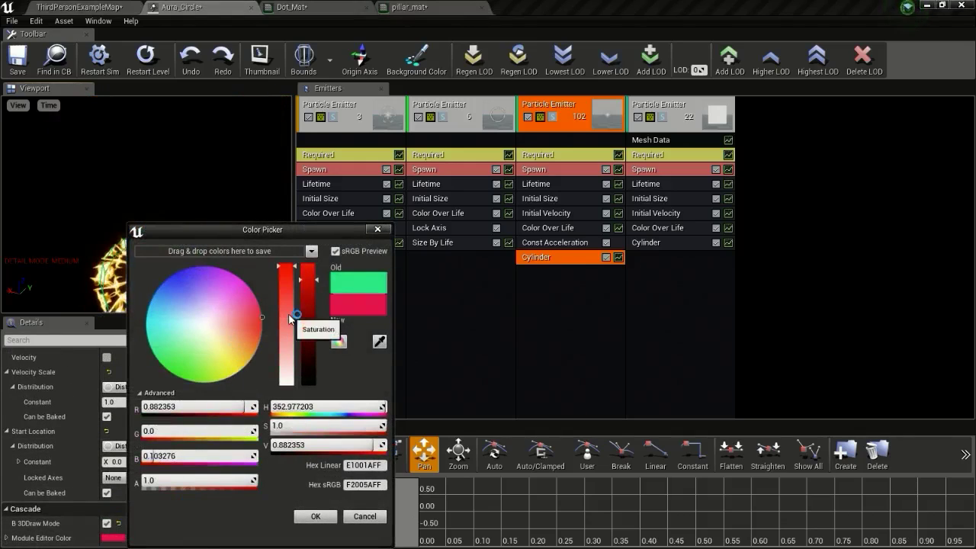
{"action": "left_click", "coordinate": [312, 516]}
{"action": "scroll", "coordinate": [146, 378], "scroll_direction": "up", "scroll_amount": 7}
{"action": "left_click_drag", "start_coordinate": [141, 415], "coordinate": [115, 414]}
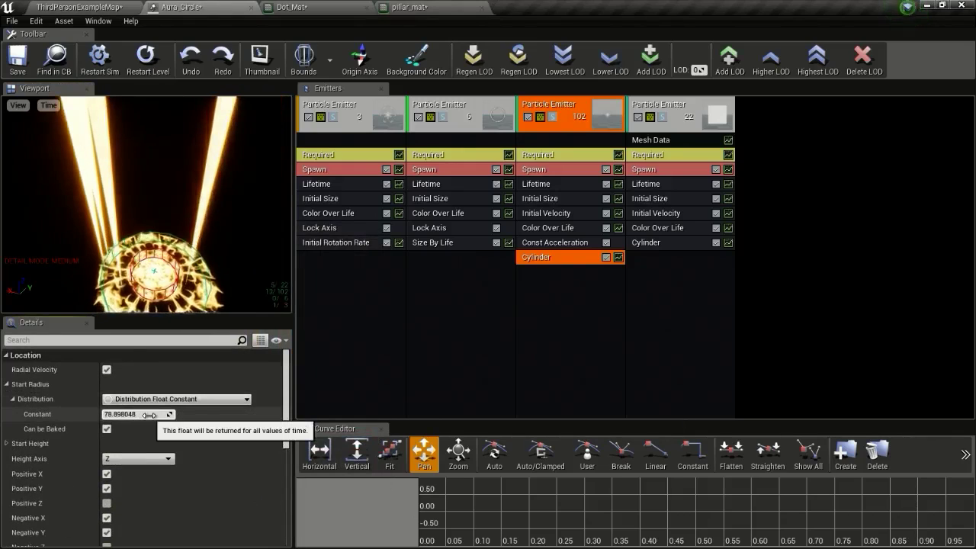
{"action": "mouse_move", "coordinate": [152, 221]}
{"action": "left_mouse_down"}
{"action": "mouse_move", "coordinate": [156, 144]}
{"action": "mouse_move", "coordinate": [152, 221]}
{"action": "mouse_move", "coordinate": [151, 202]}
{"action": "left_mouse_up"}
{"action": "right_click_drag", "start_coordinate": [151, 202], "coordinate": [151, 229]}
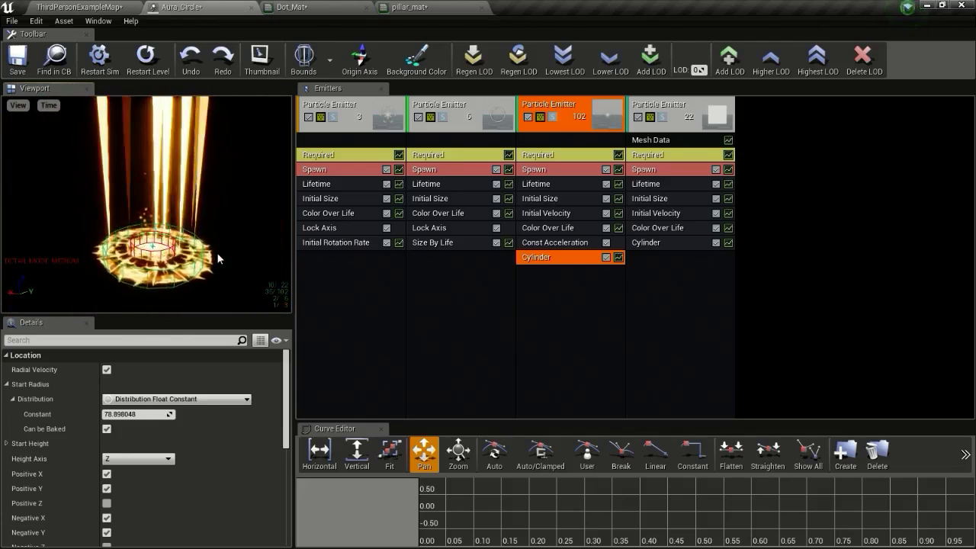
{"action": "left_click", "coordinate": [678, 171]}
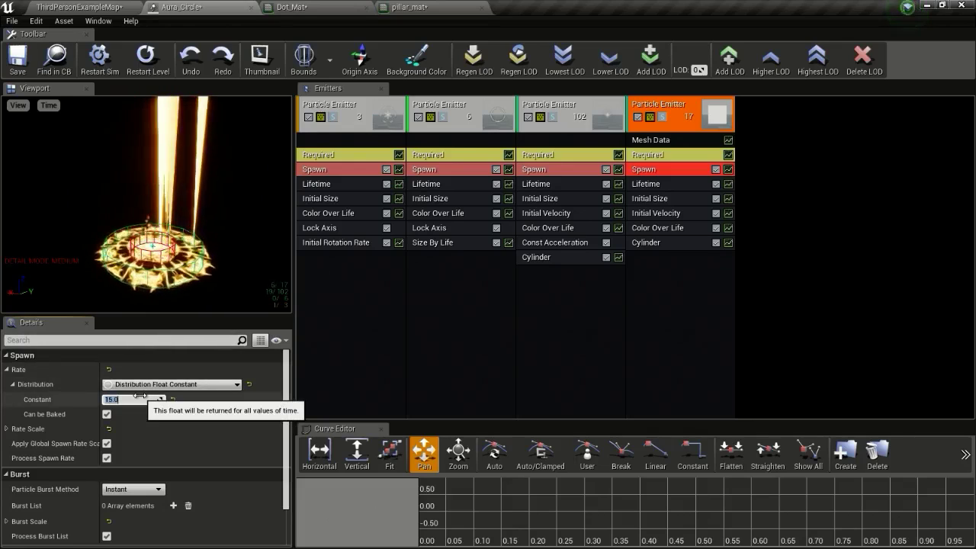
Tick Surface Only on the fourth emitter's Cylinder module
{"action": "left_click", "coordinate": [663, 244]}
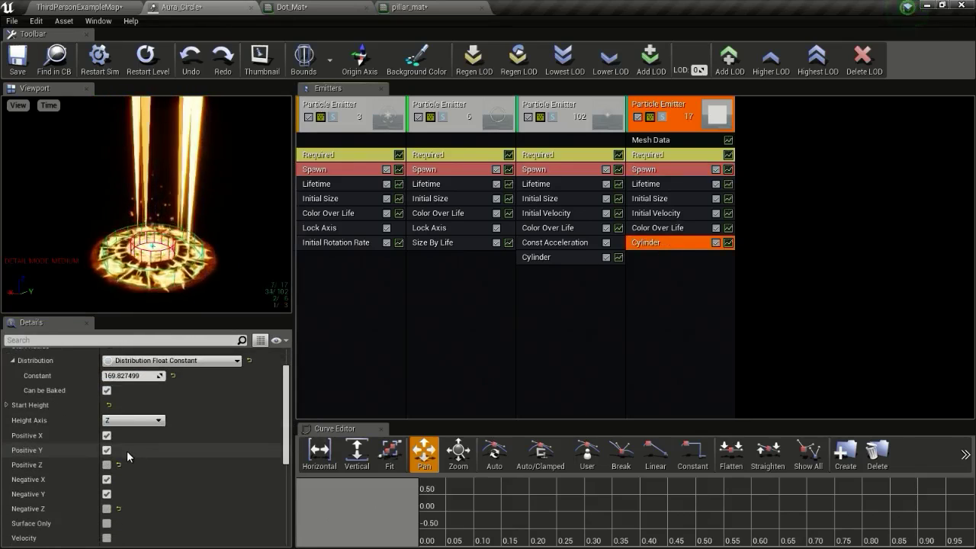
{"action": "scroll", "coordinate": [126, 450], "scroll_direction": "down", "scroll_amount": 2}
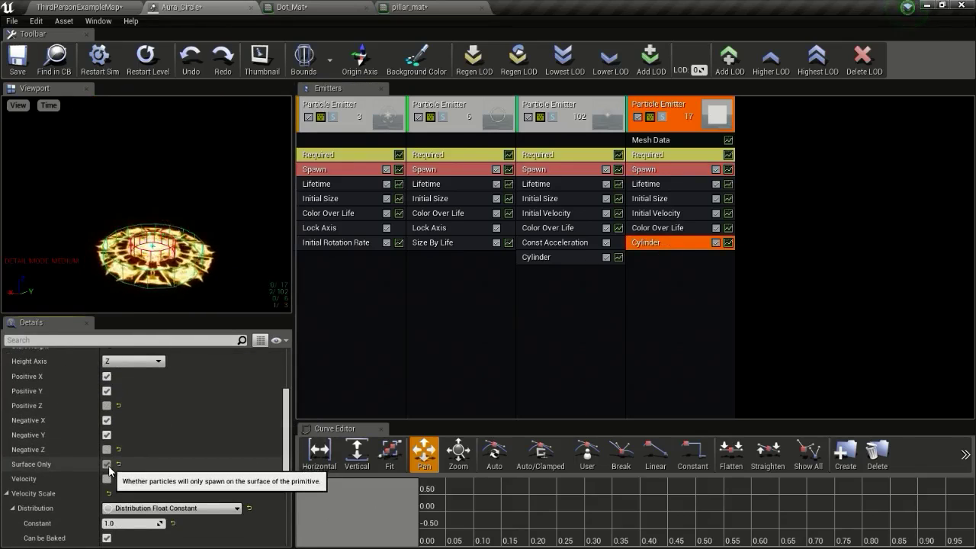
{"action": "left_click", "coordinate": [107, 464]}
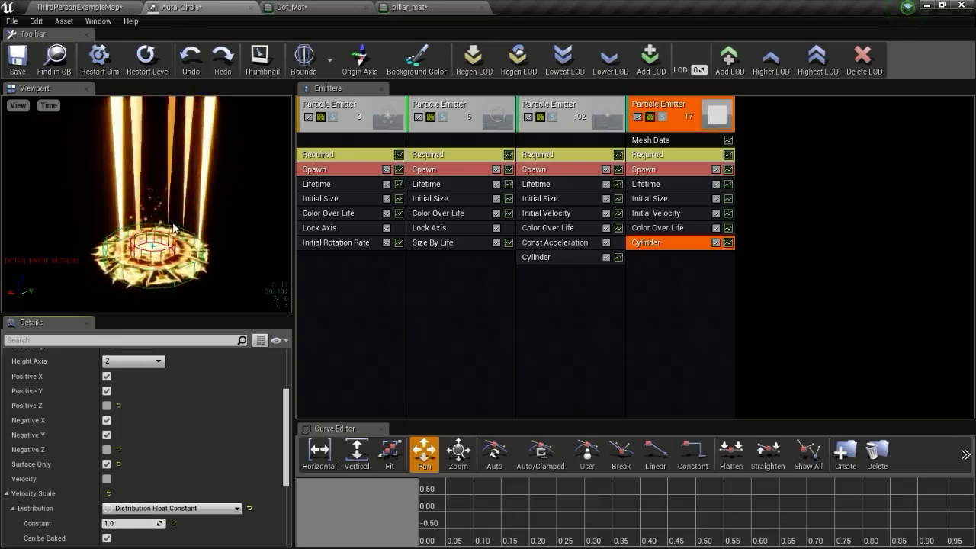
{"action": "right_click_drag", "start_coordinate": [153, 221], "coordinate": [153, 183]}
{"action": "left_click_drag", "start_coordinate": [152, 182], "coordinate": [172, 221]}
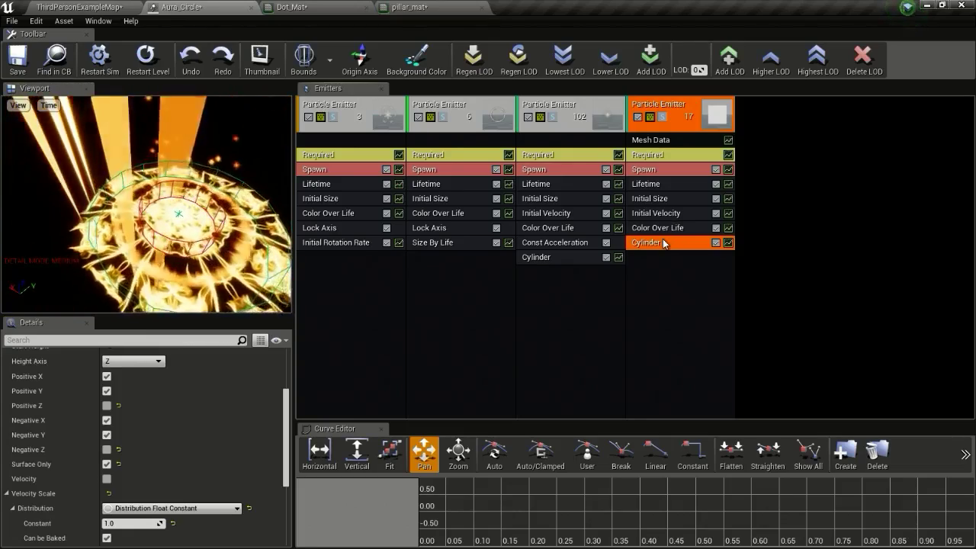
{"action": "scroll", "coordinate": [169, 438], "scroll_direction": "down", "scroll_amount": 3}
{"action": "scroll", "coordinate": [171, 452], "scroll_direction": "up", "scroll_amount": 4}
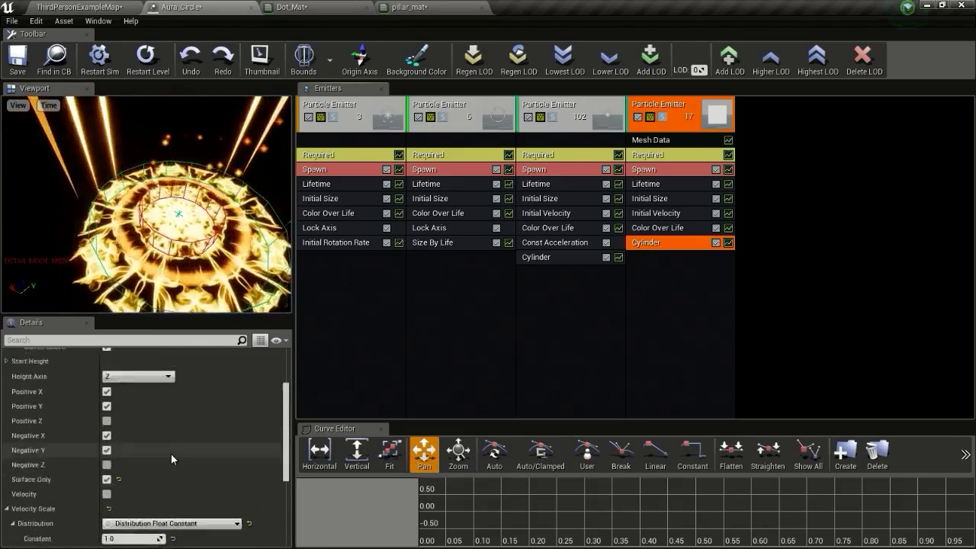
{"action": "scroll", "coordinate": [171, 452], "scroll_direction": "up", "scroll_amount": 3}
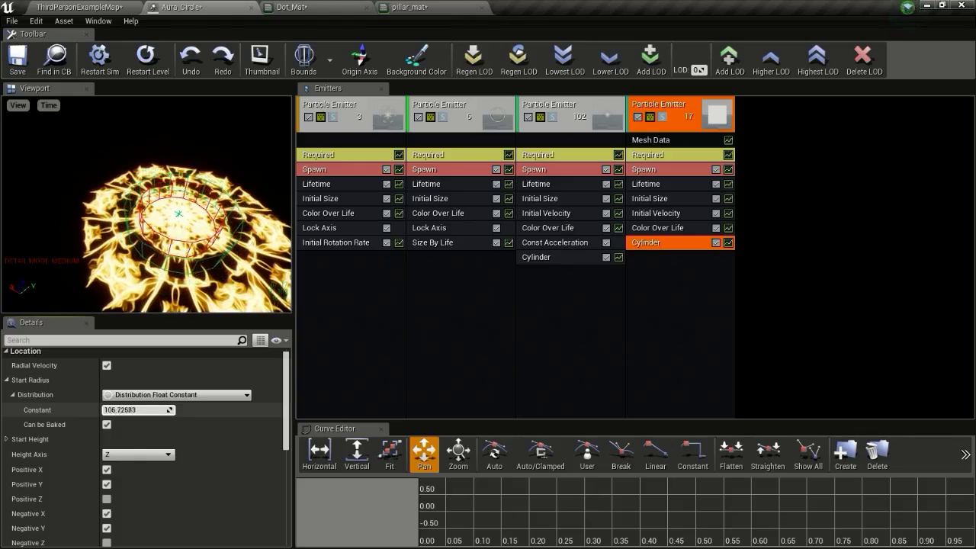
Compare with the third emitter's cylinder, then return to the fourth's cylinder at radius about 81.1
{"action": "left_click", "coordinate": [552, 256]}
{"action": "scroll", "coordinate": [171, 417], "scroll_direction": "down", "scroll_amount": 8}
{"action": "scroll", "coordinate": [165, 480], "scroll_direction": "up", "scroll_amount": 5}
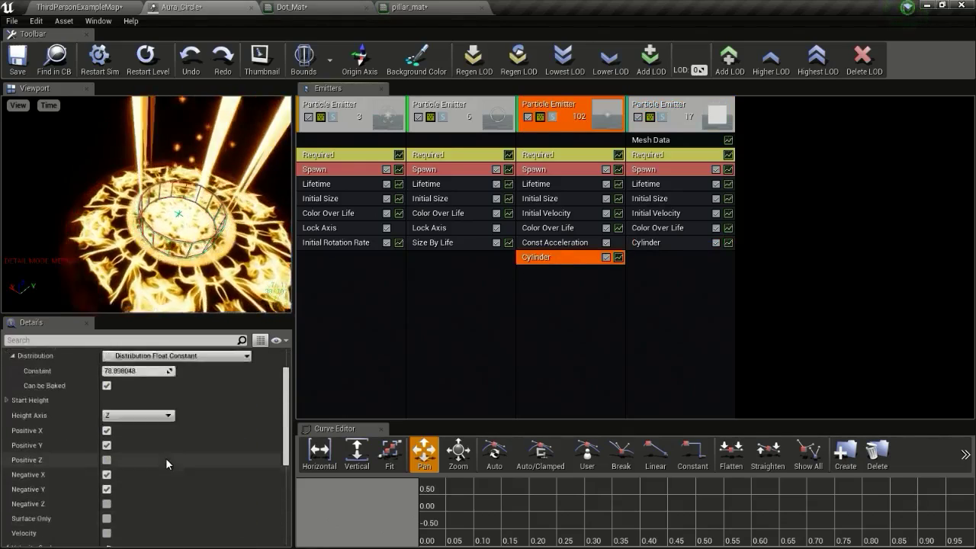
{"action": "scroll", "coordinate": [166, 464], "scroll_direction": "up", "scroll_amount": 3}
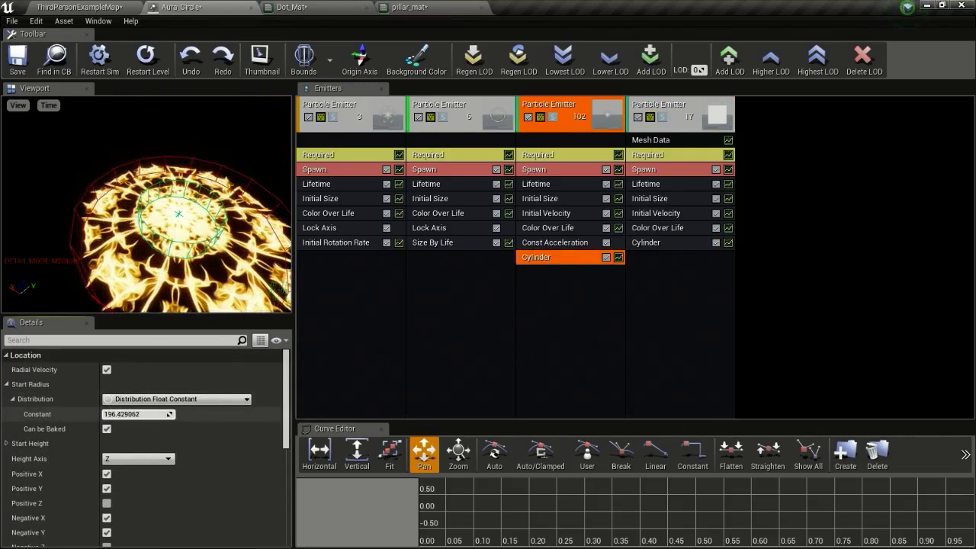
{"action": "left_click", "coordinate": [660, 244]}
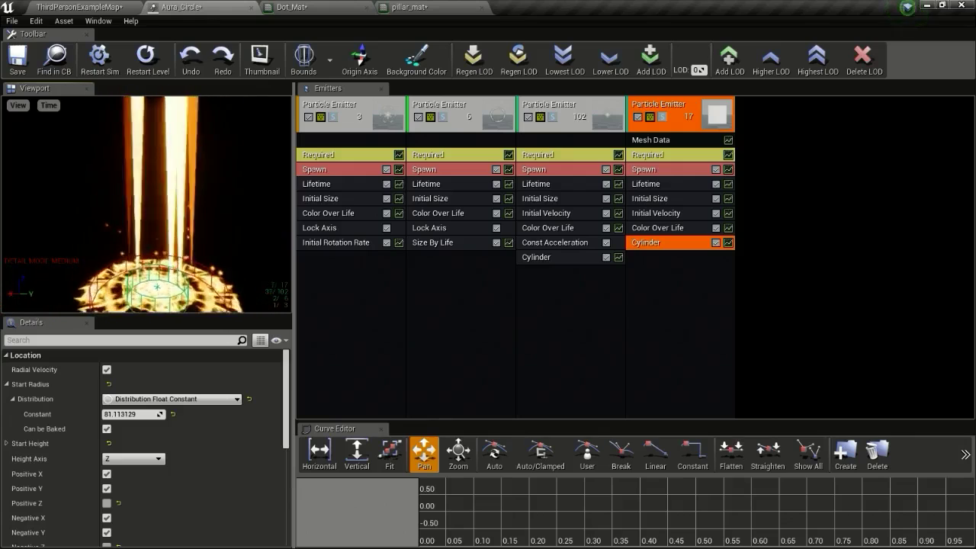
Make the fourth emitter's Initial Size a constant vector of X 2, Y 2, Z 10
{"action": "left_click", "coordinate": [670, 199]}
{"action": "left_click", "coordinate": [174, 384]}
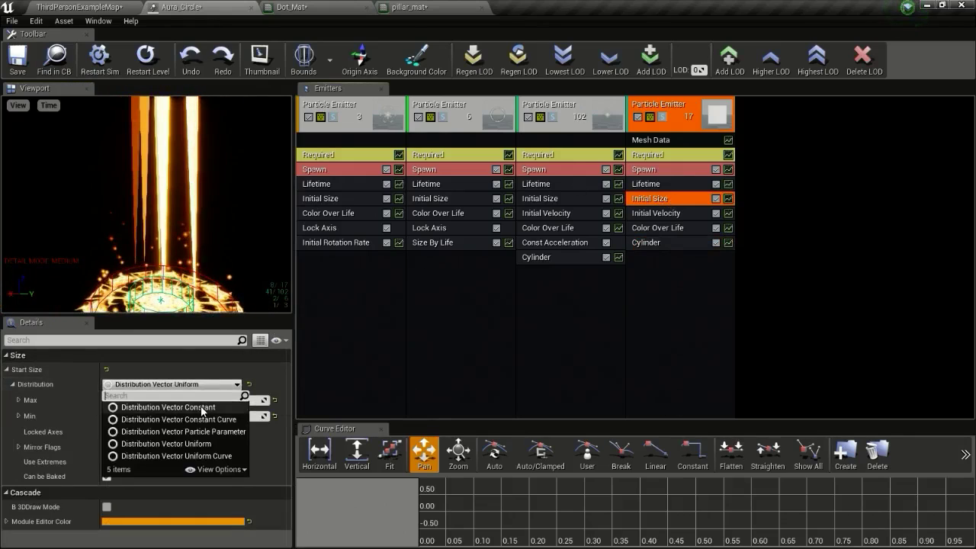
{"action": "left_click", "coordinate": [202, 407]}
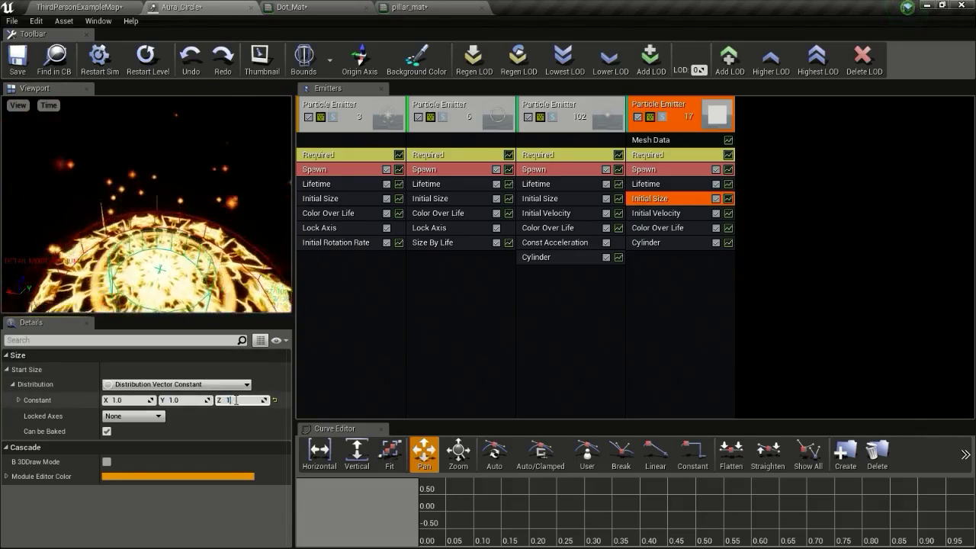
{"action": "left_click_drag", "start_coordinate": [221, 239], "coordinate": [217, 200]}
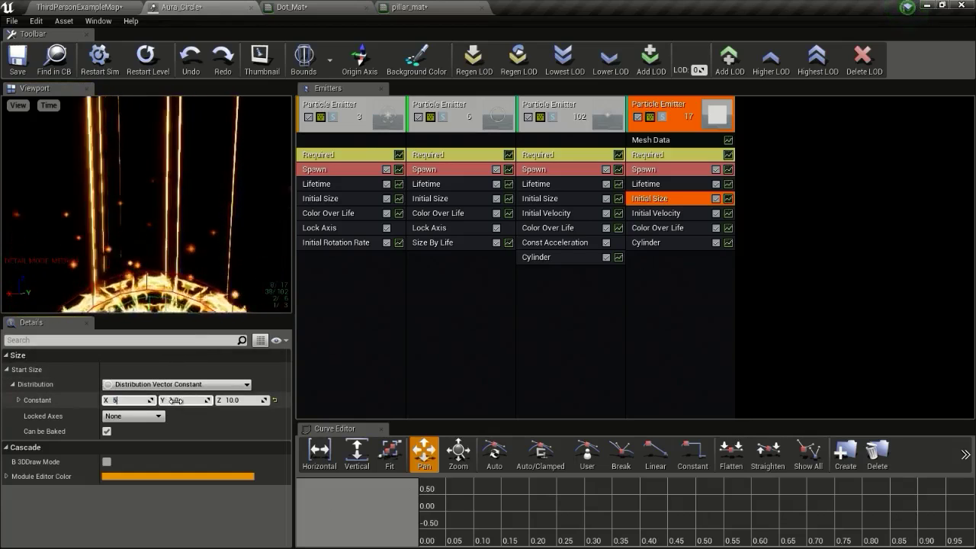
{"action": "key", "text": "Return"}
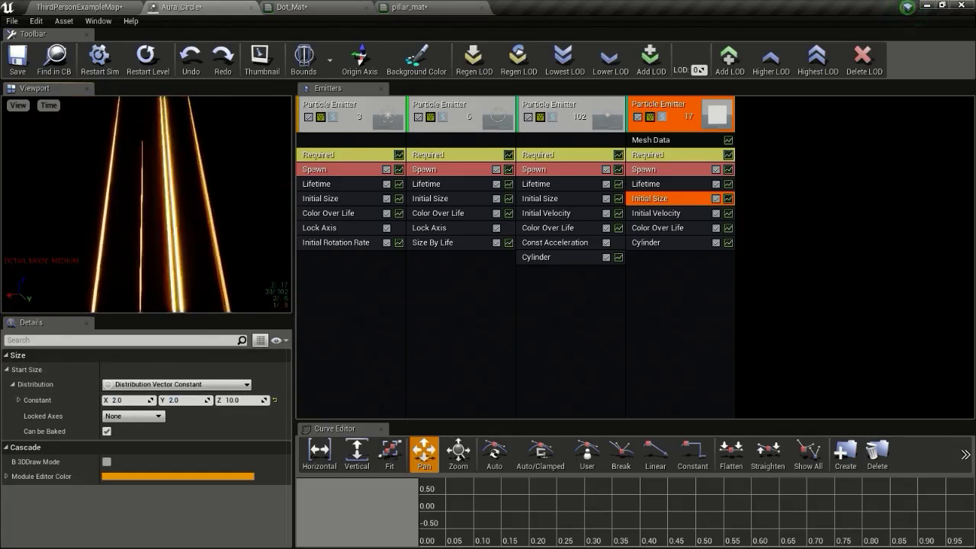
{"action": "right_click_drag", "start_coordinate": [280, 222], "coordinate": [280, 236]}
{"action": "left_click_drag", "start_coordinate": [281, 236], "coordinate": [274, 248]}
Set the fourth emitter's spawn Rate Constant to 20
{"action": "left_click", "coordinate": [656, 170]}
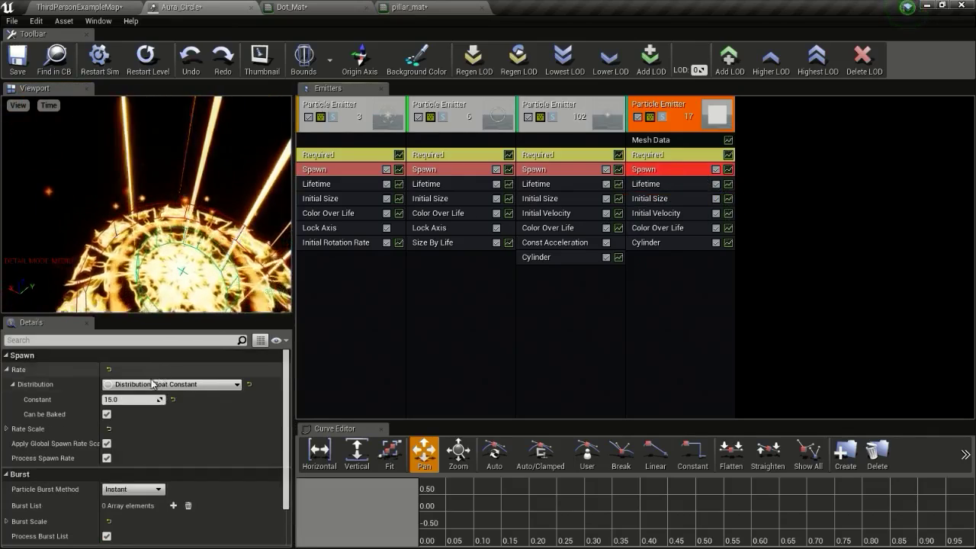
{"action": "left_click", "coordinate": [130, 398]}
{"action": "type", "text": "20"}
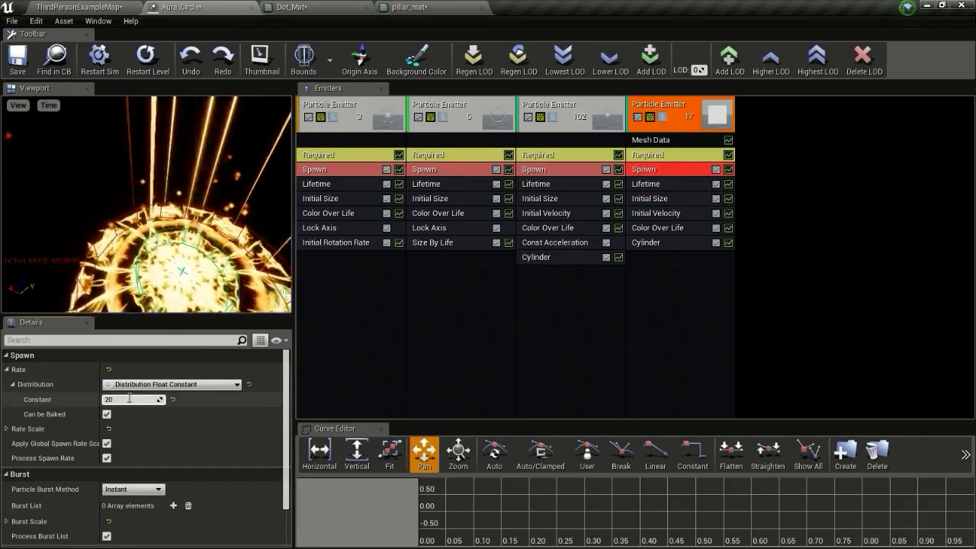
{"action": "key", "text": "Return"}
Review the beams in the level view, then return to the fourth emitter's cylinder settings
{"action": "left_click", "coordinate": [90, 8]}
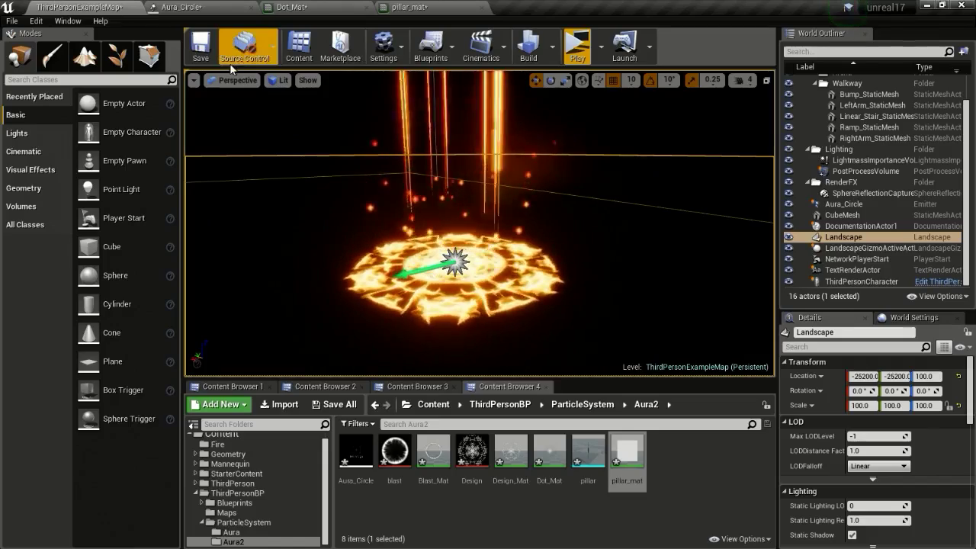
{"action": "right_click_drag", "start_coordinate": [335, 183], "coordinate": [412, 190]}
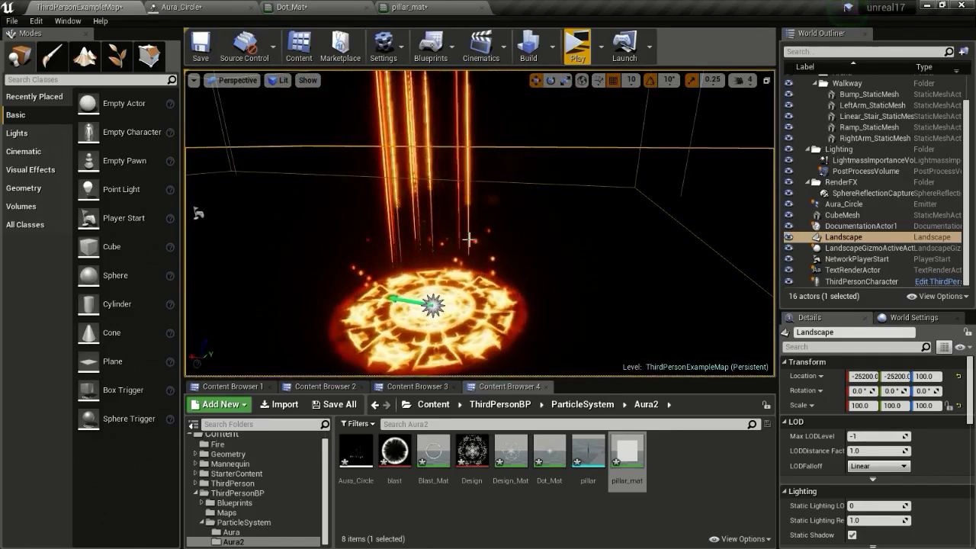
{"action": "left_click", "coordinate": [446, 6]}
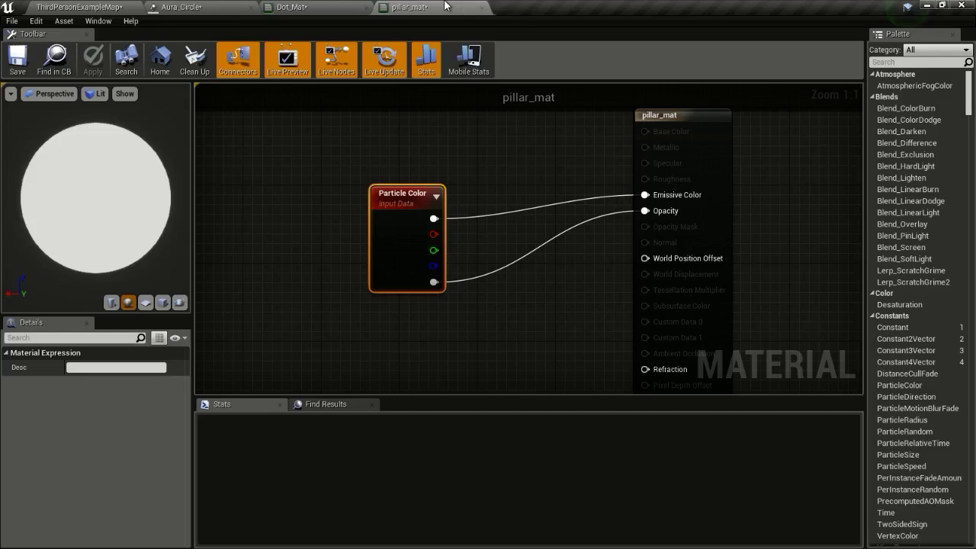
{"action": "left_click", "coordinate": [289, 7]}
{"action": "left_click", "coordinate": [179, 7]}
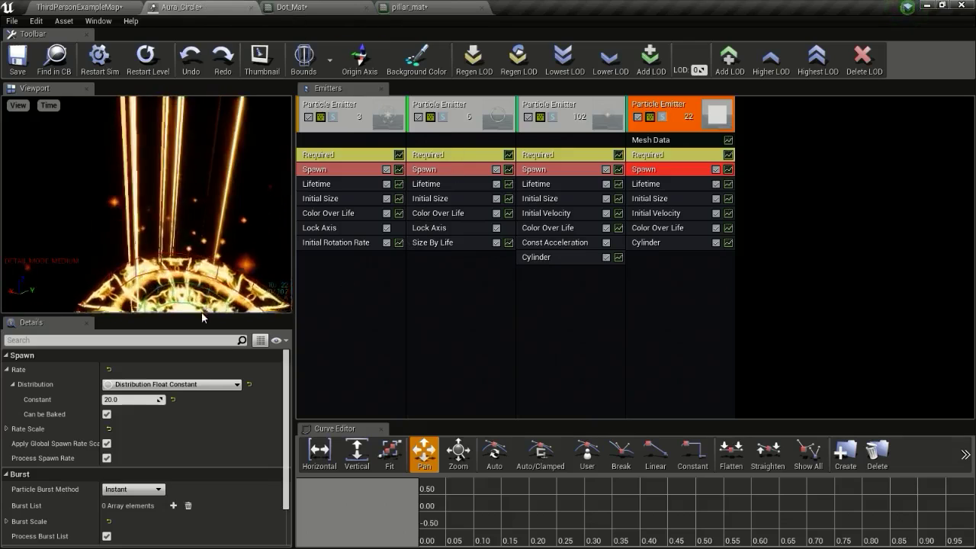
{"action": "left_click", "coordinate": [686, 243]}
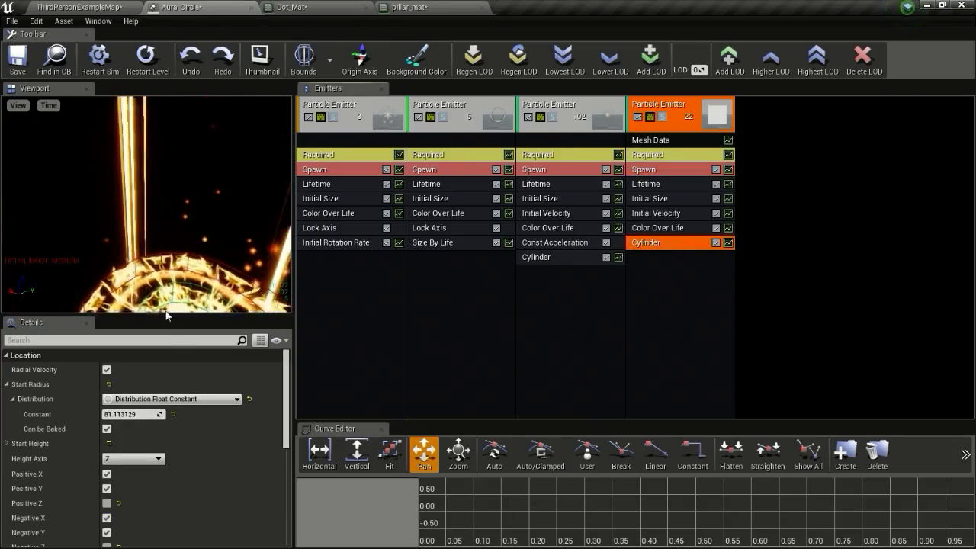
{"action": "scroll", "coordinate": [179, 426], "scroll_direction": "down", "scroll_amount": 5}
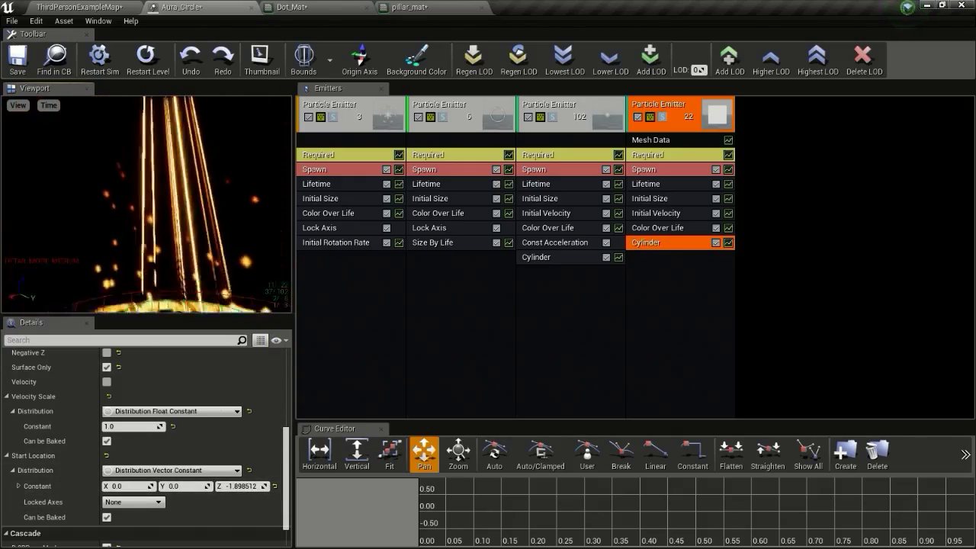
Set the pillar emitter's Initial Size Z to 5
{"action": "left_click", "coordinate": [100, 7]}
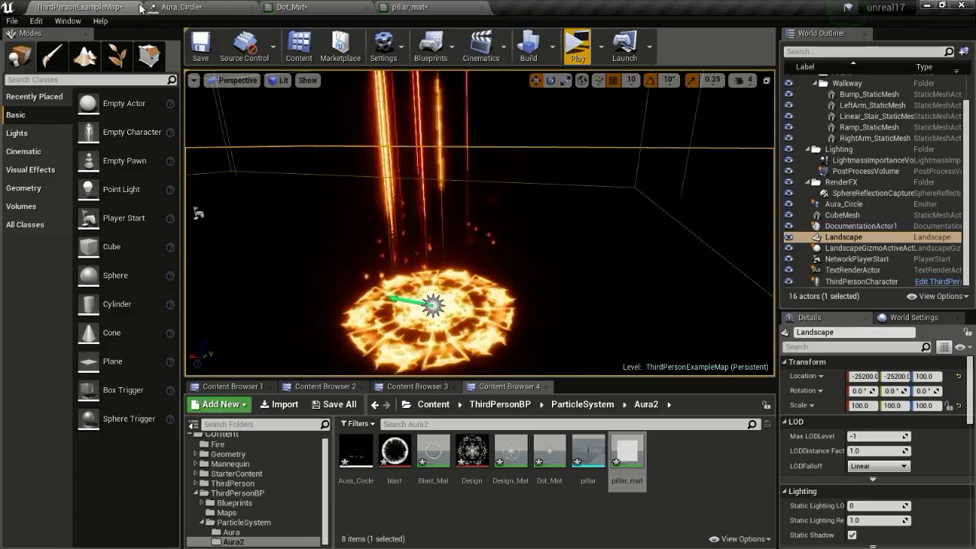
{"action": "right_click_drag", "start_coordinate": [487, 228], "coordinate": [453, 206]}
{"action": "left_click", "coordinate": [473, 6]}
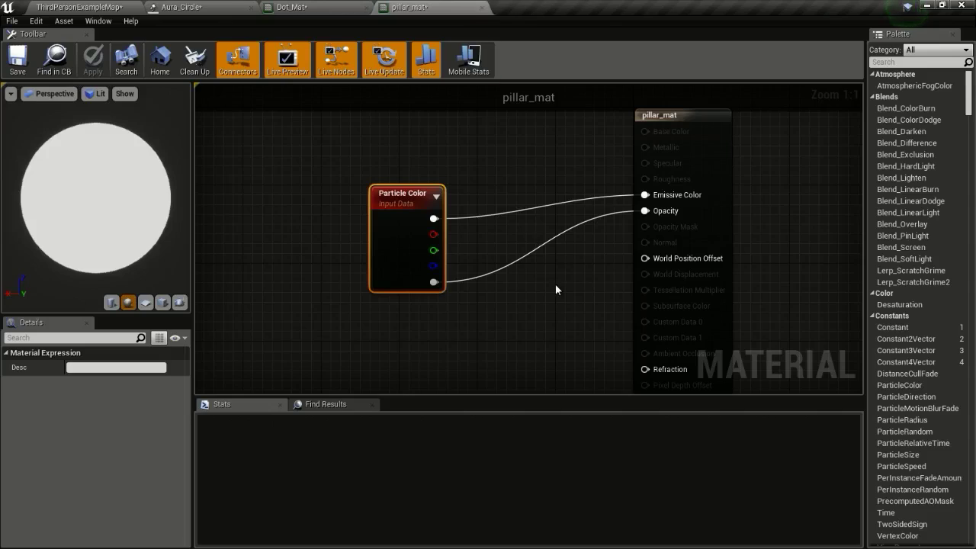
{"action": "left_click", "coordinate": [170, 6]}
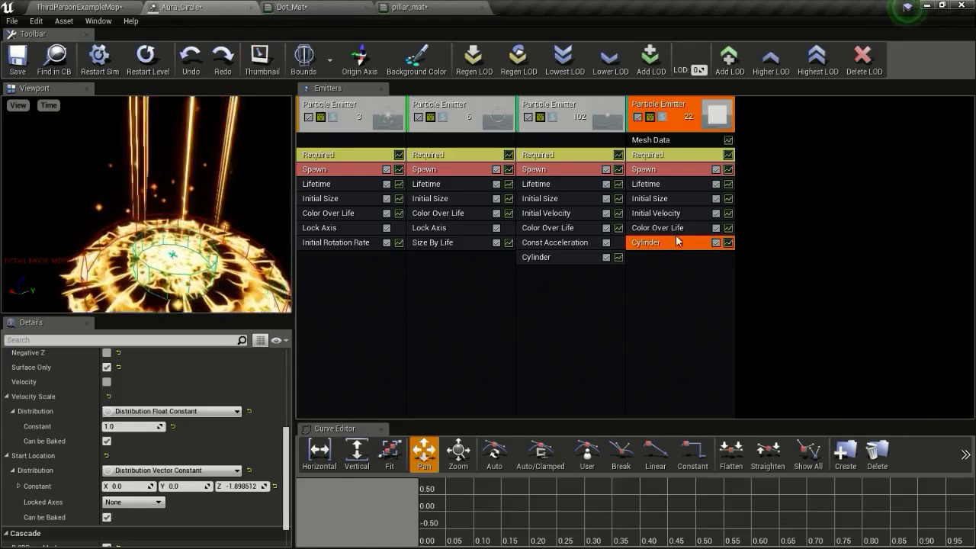
{"action": "left_click", "coordinate": [650, 198]}
{"action": "type", "text": "5"}
{"action": "key", "text": "Return"}
{"action": "scroll", "coordinate": [262, 151], "scroll_direction": "down", "scroll_amount": 3}
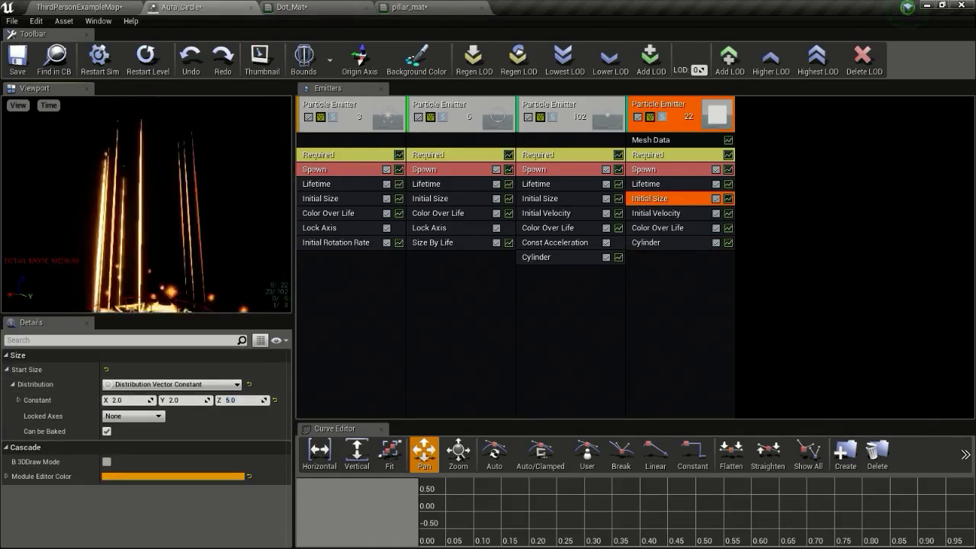
Inspect the shortened pillar beams around the aura ring in the level view
{"action": "left_click", "coordinate": [67, 7]}
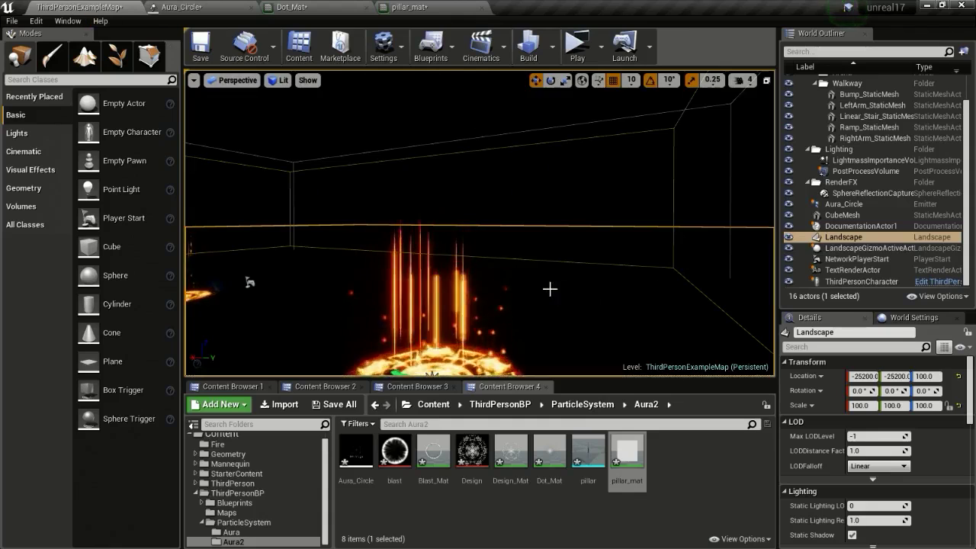
{"action": "right_click_drag", "start_coordinate": [550, 289], "coordinate": [451, 323]}
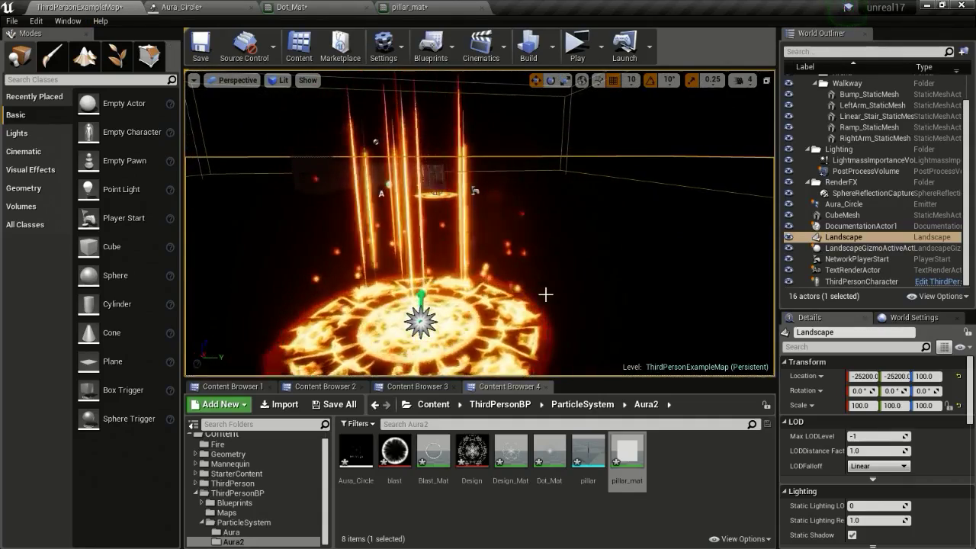
{"action": "left_click", "coordinate": [440, 8]}
{"action": "left_click", "coordinate": [67, 6]}
{"action": "left_click", "coordinate": [181, 7]}
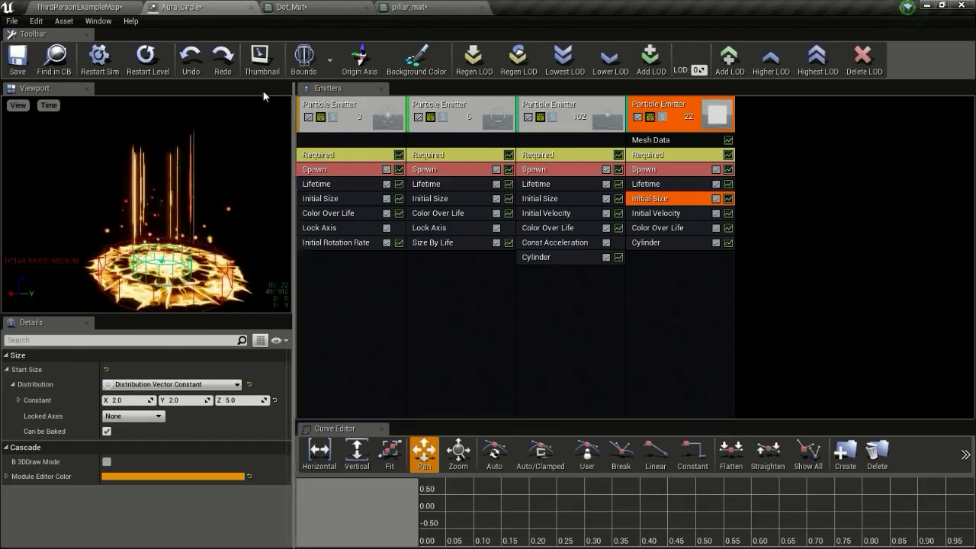
{"action": "left_click", "coordinate": [86, 7]}
{"action": "right_click_drag", "start_coordinate": [481, 229], "coordinate": [381, 228]}
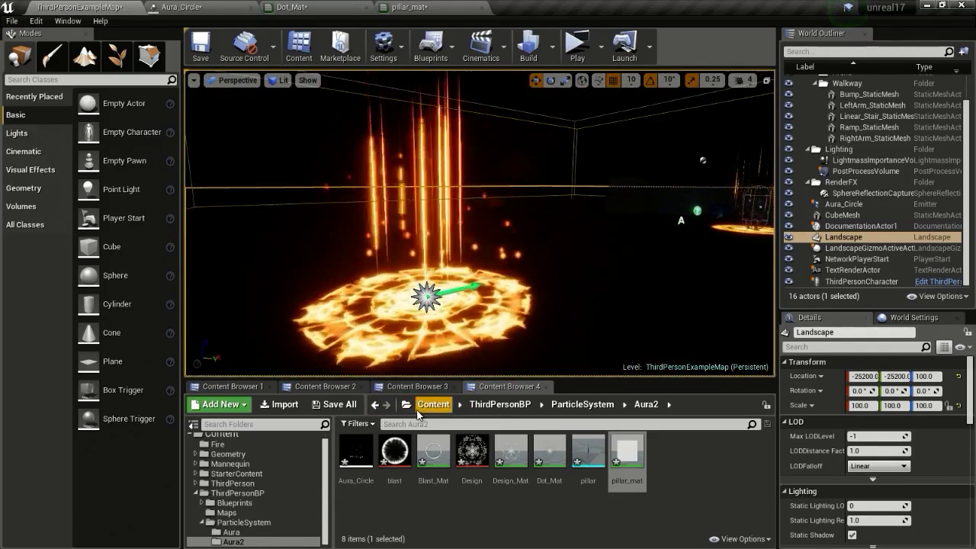
Open the ThirdPersonCharacter blueprint and delete its old Aura component
{"action": "left_click", "coordinate": [390, 386]}
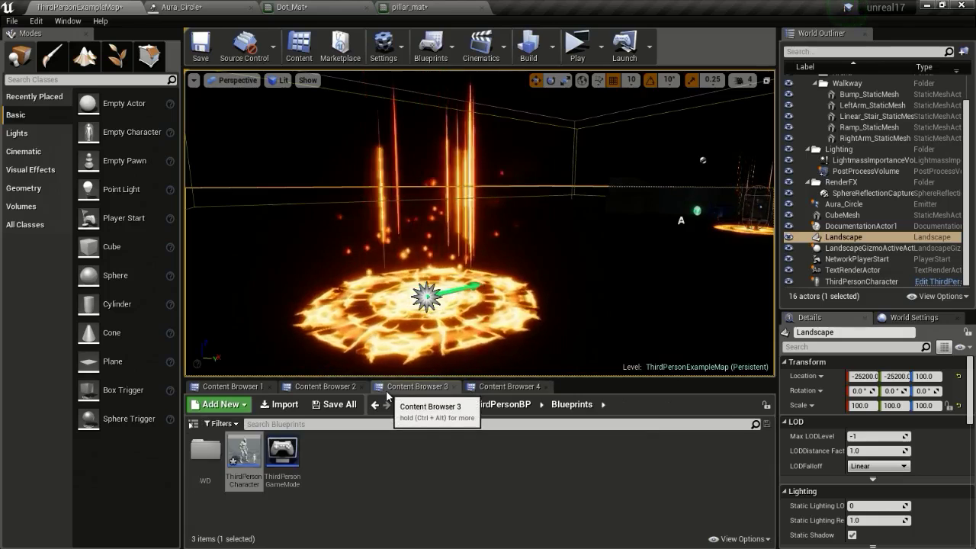
{"action": "double_click", "coordinate": [244, 448]}
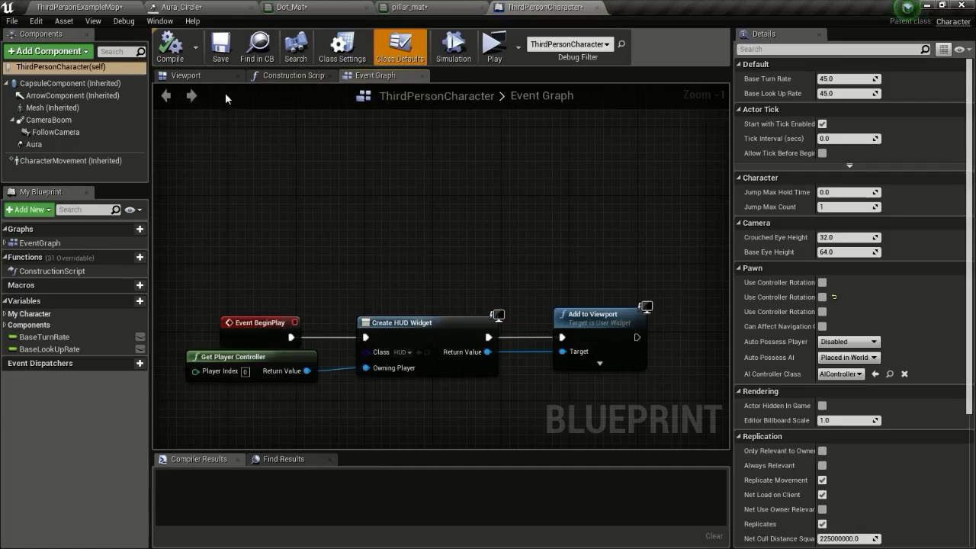
{"action": "left_click", "coordinate": [188, 75]}
{"action": "left_click", "coordinate": [467, 341]}
{"action": "key", "text": "Delete"}
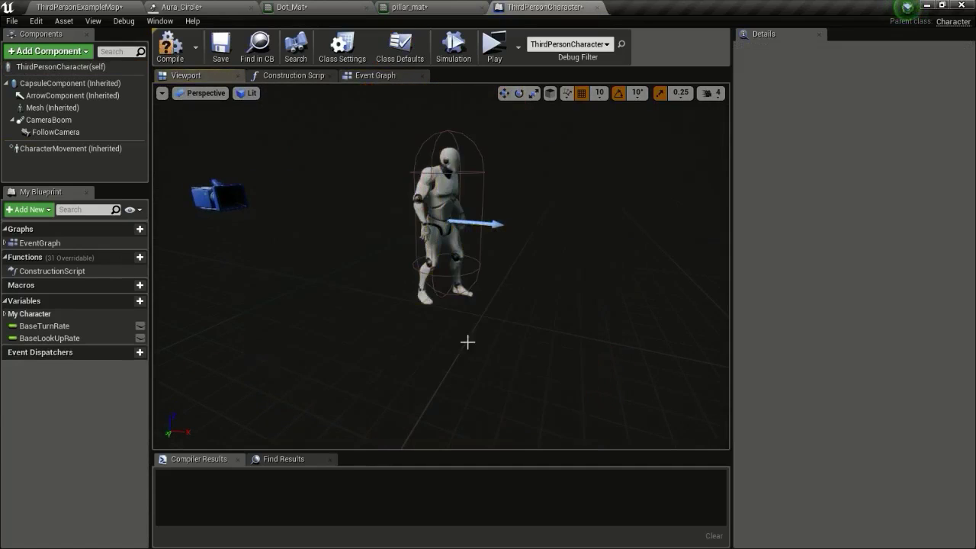
Drag Aura_Circle from the Aura2 folder into the character blueprint as a component
{"action": "left_click", "coordinate": [131, 7]}
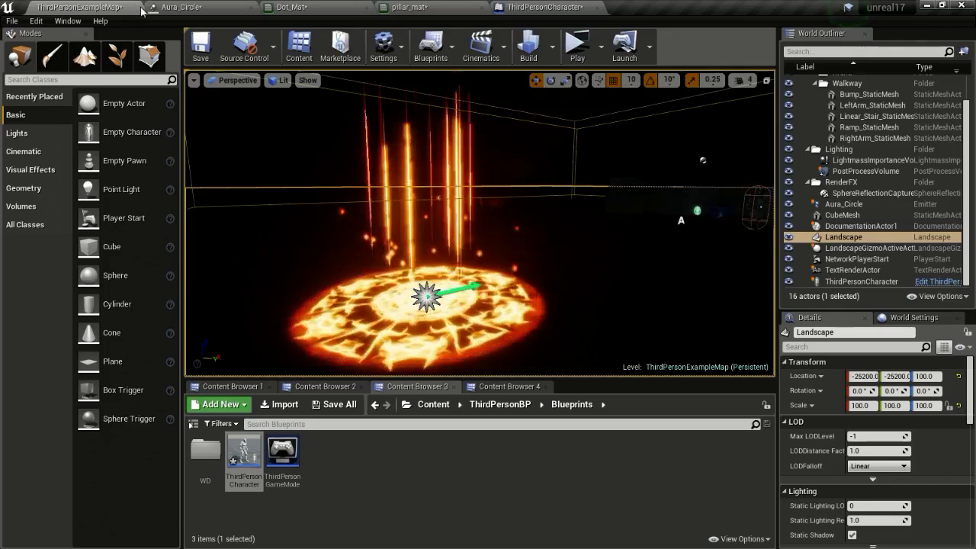
{"action": "left_click", "coordinate": [510, 388]}
{"action": "left_click_drag", "start_coordinate": [356, 451], "coordinate": [573, 273]}
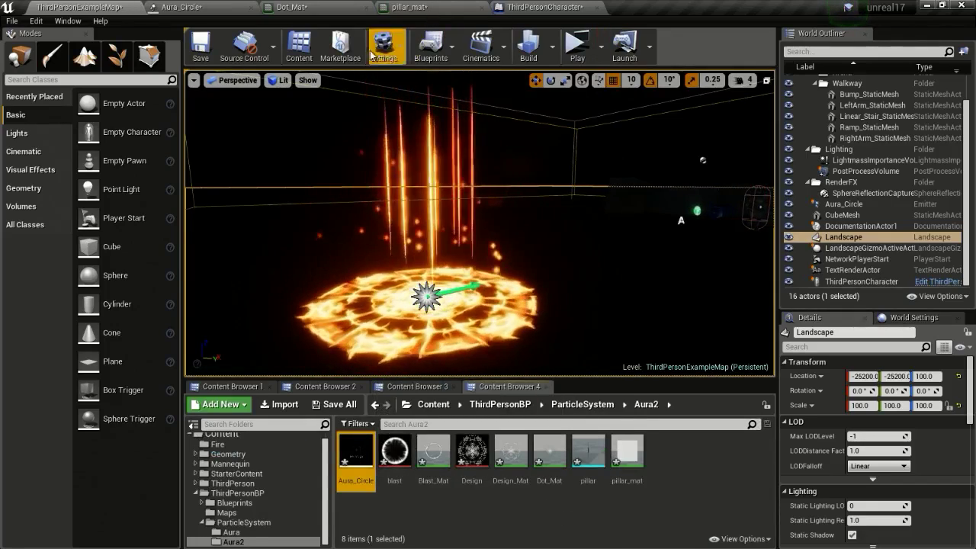
{"action": "left_click", "coordinate": [203, 6]}
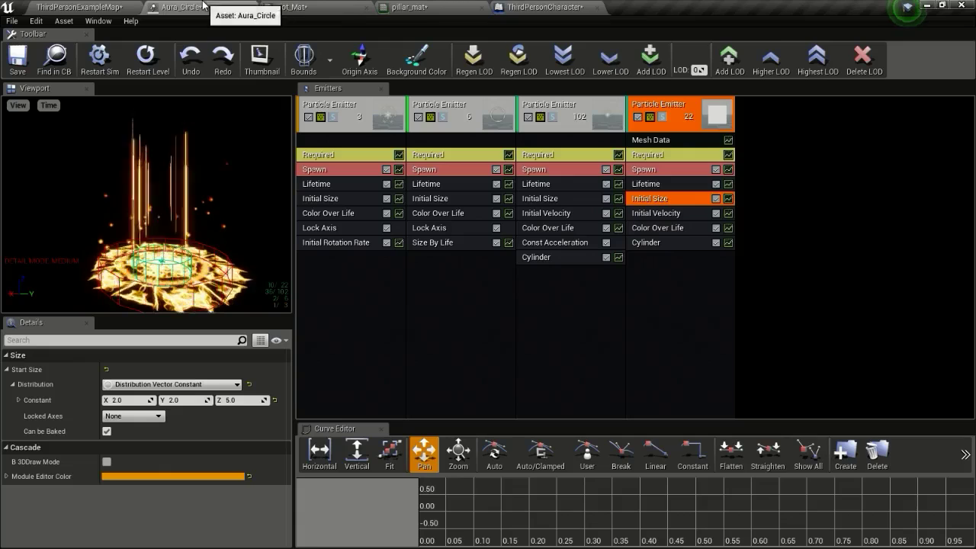
{"action": "left_click", "coordinate": [263, 61]}
{"action": "left_click", "coordinate": [118, 7]}
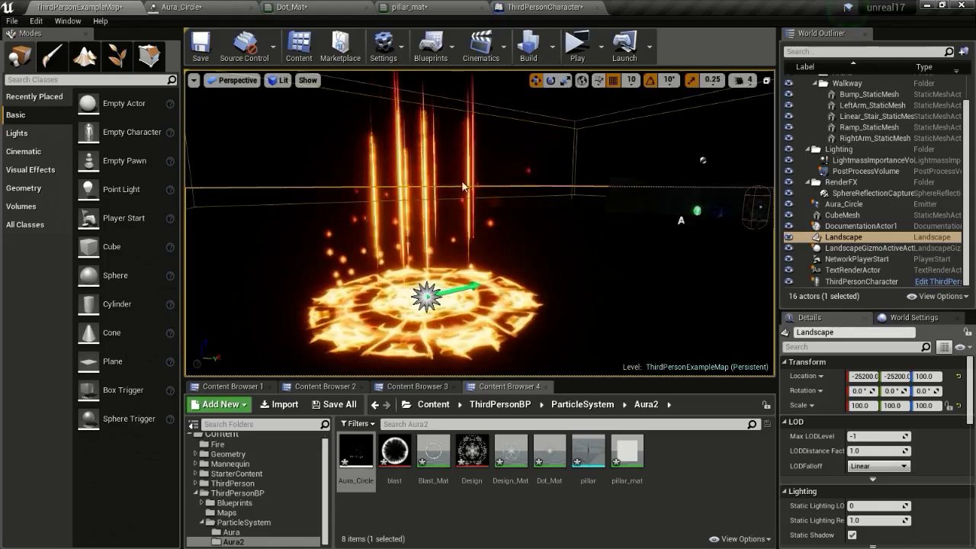
{"action": "left_click_drag", "start_coordinate": [355, 455], "coordinate": [525, 8]}
{"action": "left_click_drag", "start_coordinate": [465, 328], "coordinate": [496, 317]}
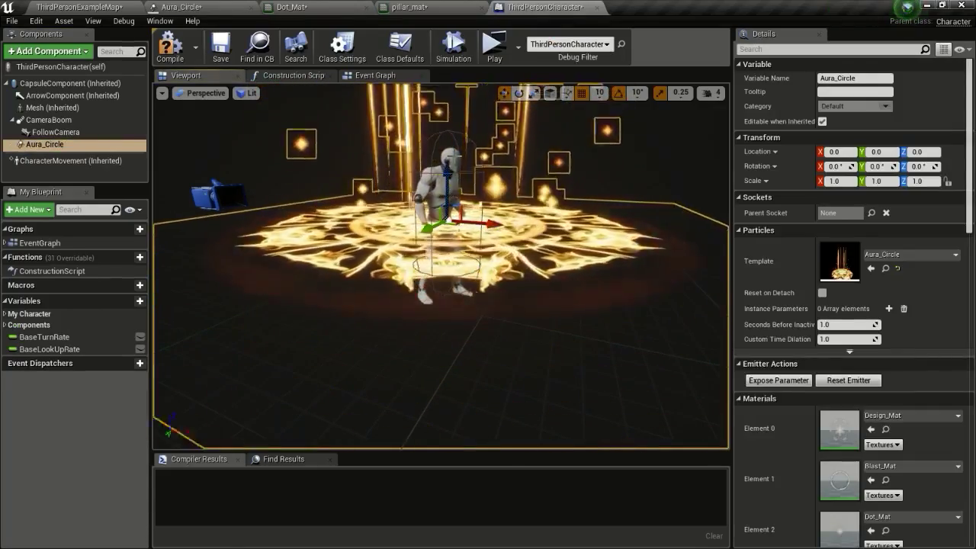
Copy the character mesh's Location Z value of -97
{"action": "left_click", "coordinate": [61, 106]}
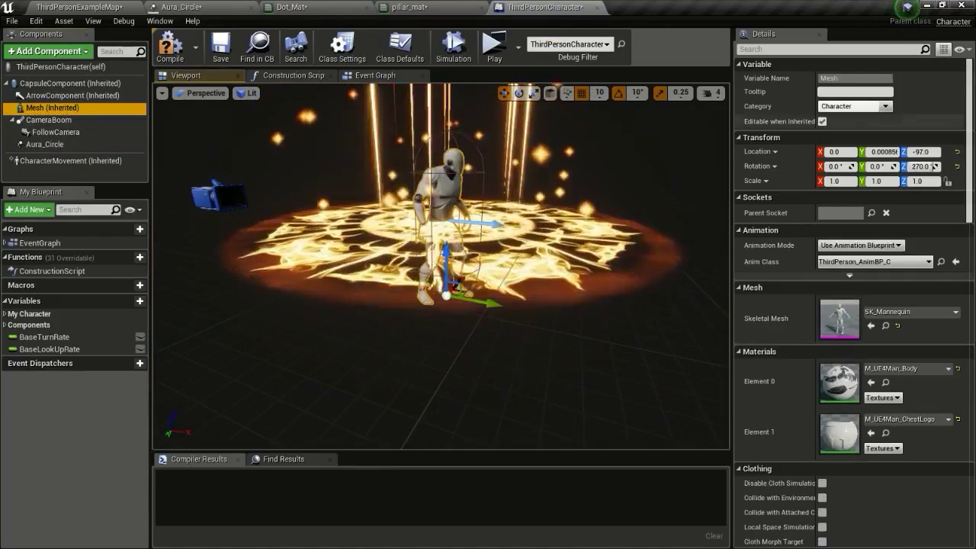
{"action": "right_click", "coordinate": [919, 152]}
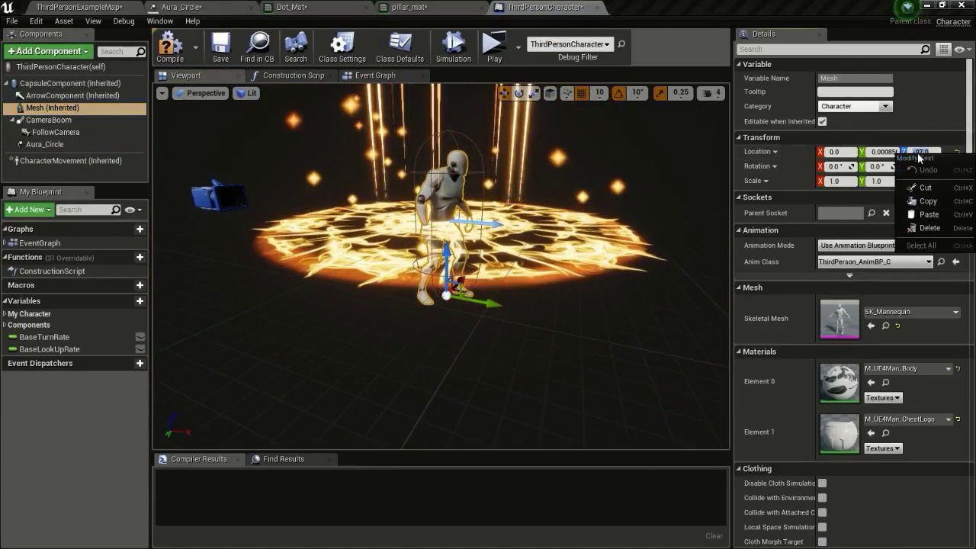
{"action": "left_click", "coordinate": [926, 202]}
Paste -97 into Aura_Circle's Location Z, compile the blueprint, and start Play
{"action": "left_click", "coordinate": [562, 244]}
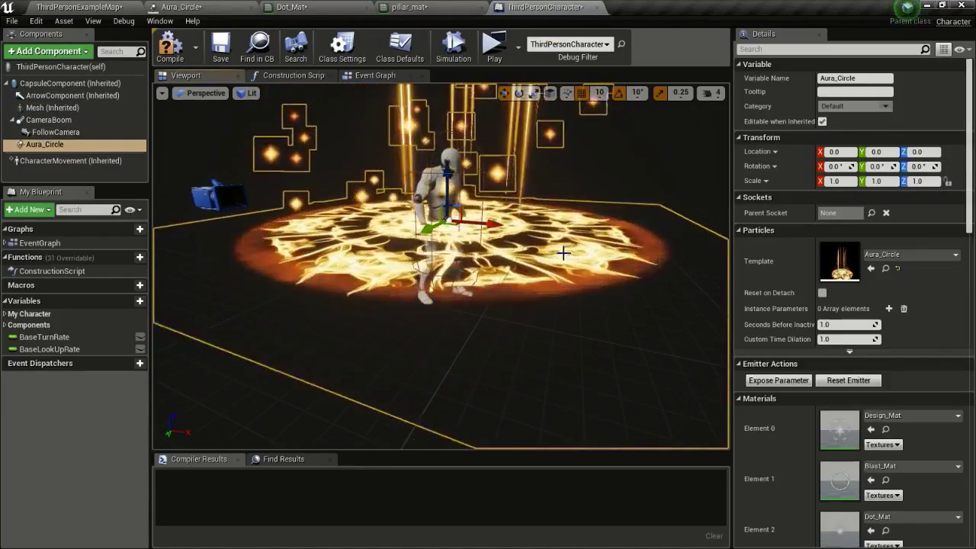
{"action": "left_click", "coordinate": [917, 153]}
{"action": "right_click", "coordinate": [916, 152]}
{"action": "left_click", "coordinate": [929, 214]}
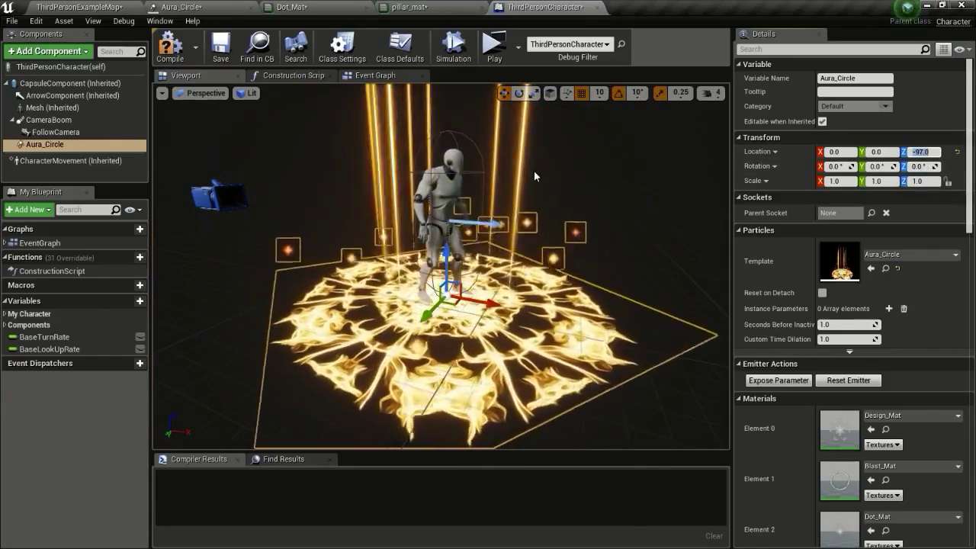
{"action": "left_click", "coordinate": [170, 47]}
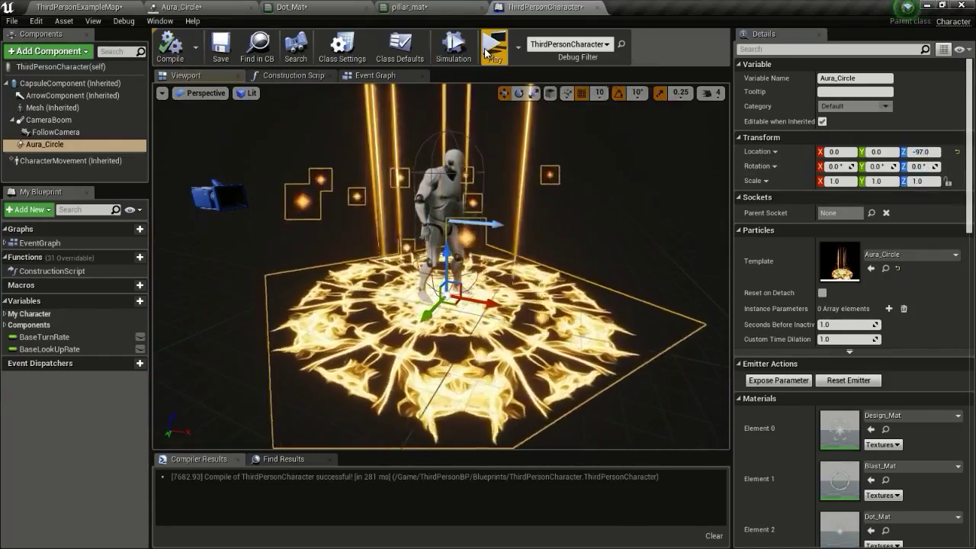
{"action": "left_click", "coordinate": [488, 49]}
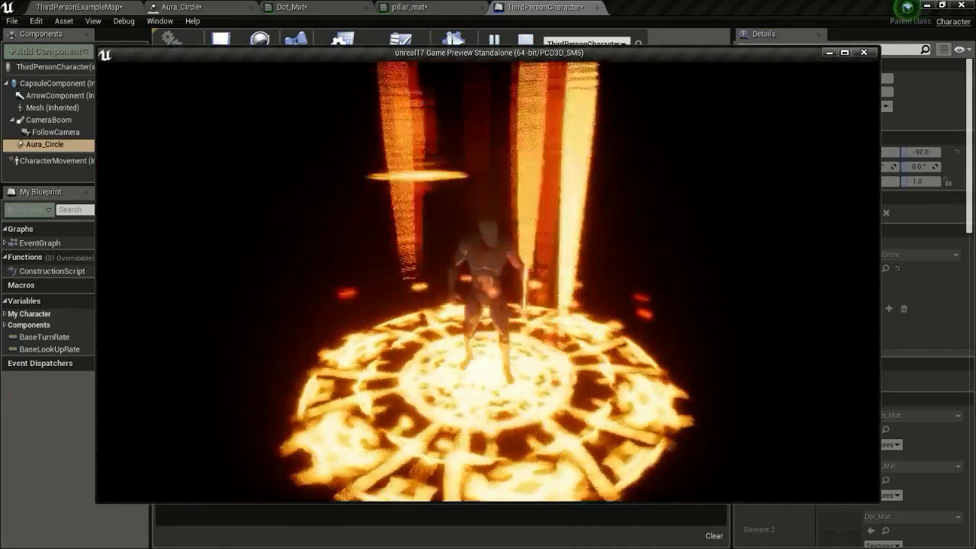